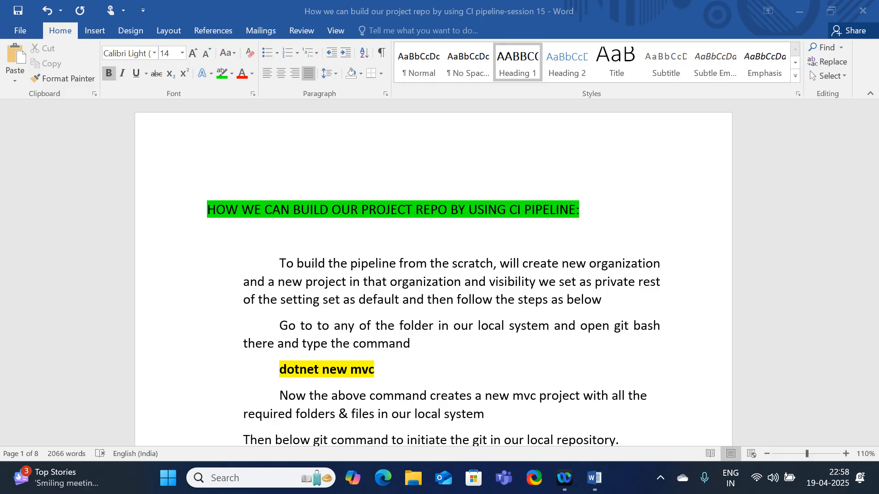
# Minimize the Word document and create a new folder named Dev1 on the desktop
pyautogui.click(800, 11)
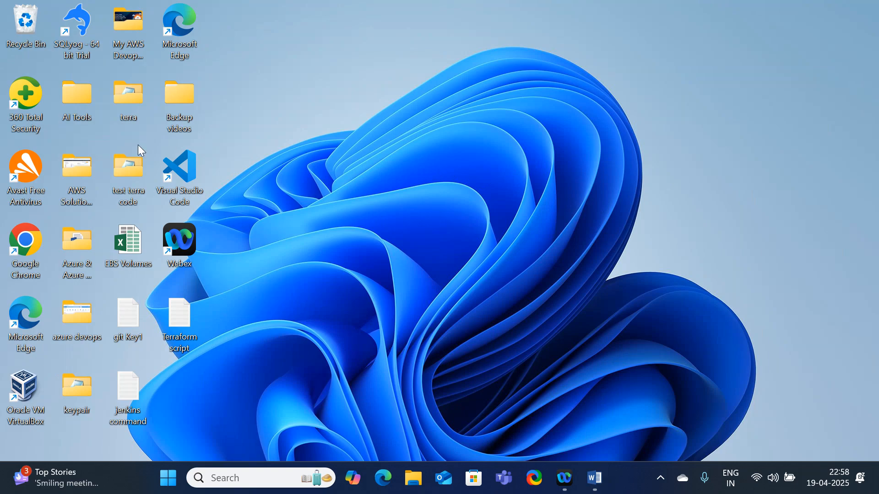
pyautogui.rightClick(324, 81)
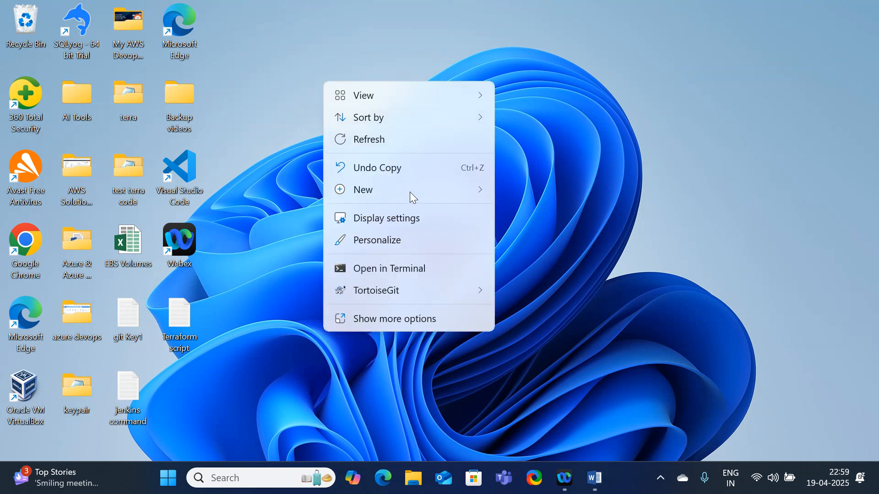
pyautogui.moveTo(403, 192)
pyautogui.click(531, 190)
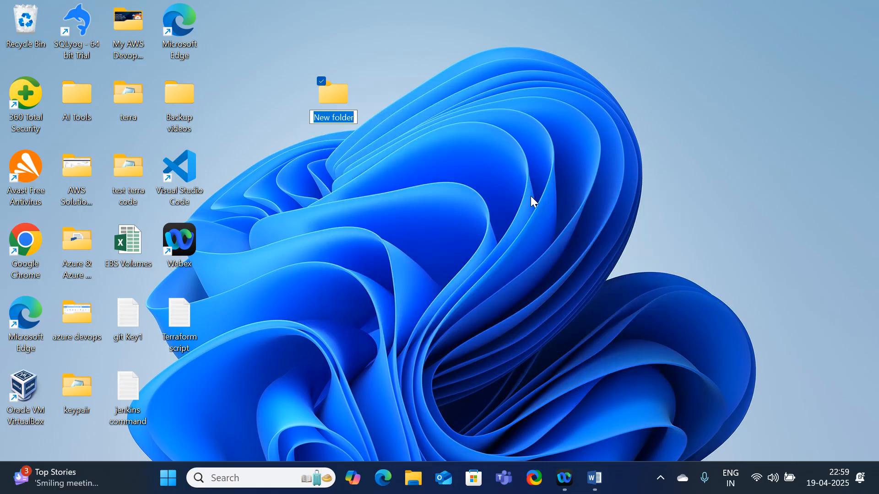
pyautogui.write('Dev1')
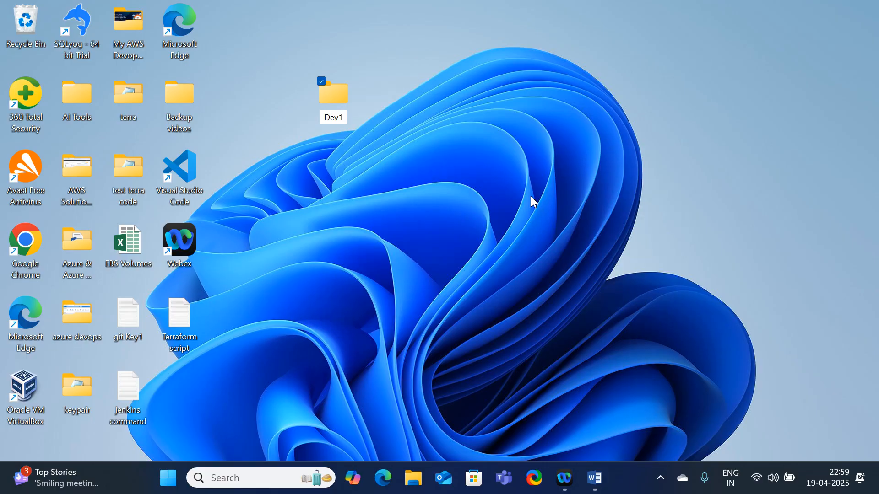
pyautogui.press('Return')
# Open the Dev1 folder in a maximized window and launch Git Bash in it
pyautogui.doubleClick(334, 101)
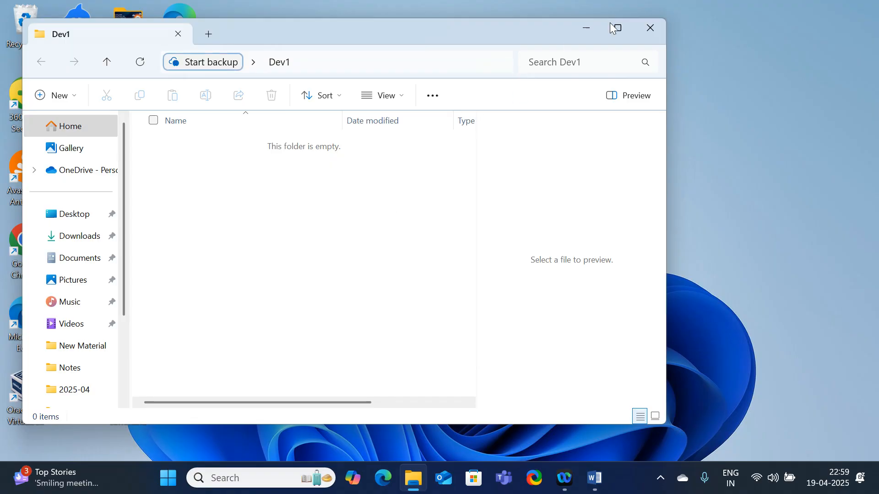
pyautogui.click(616, 26)
pyautogui.rightClick(393, 179)
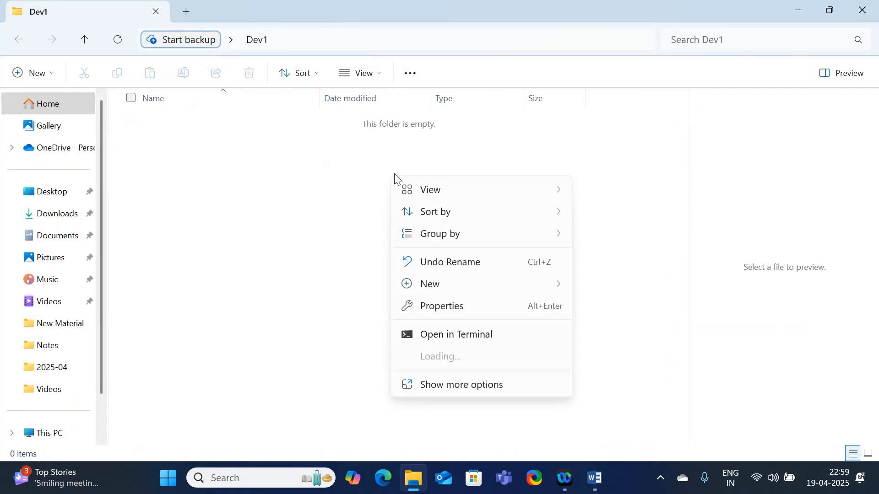
pyautogui.click(438, 391)
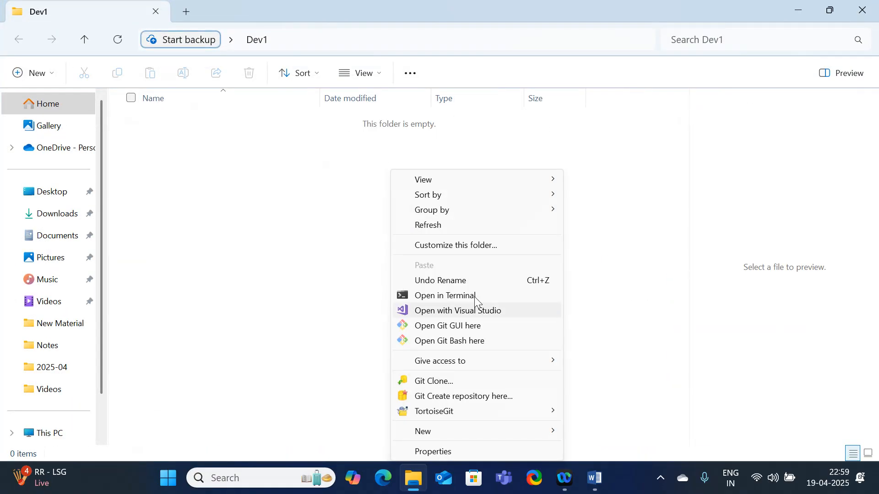
pyautogui.click(447, 346)
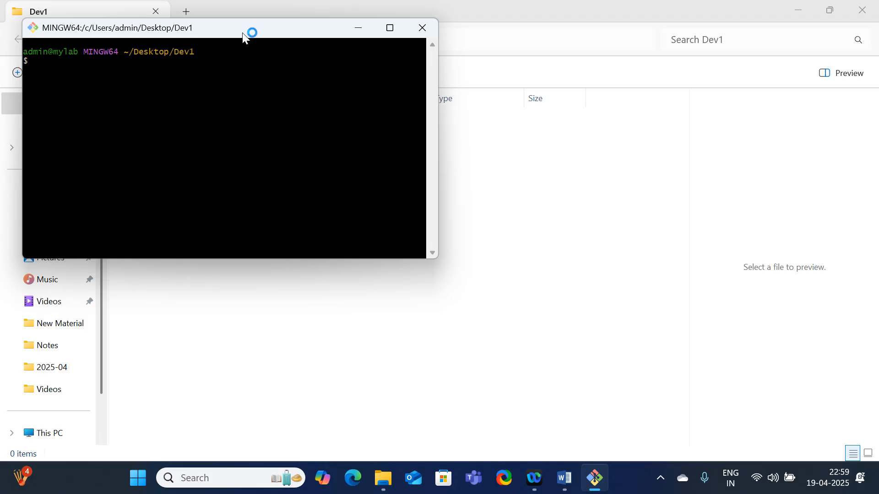
pyautogui.moveTo(255, 31); pyautogui.dragTo(468, 79)
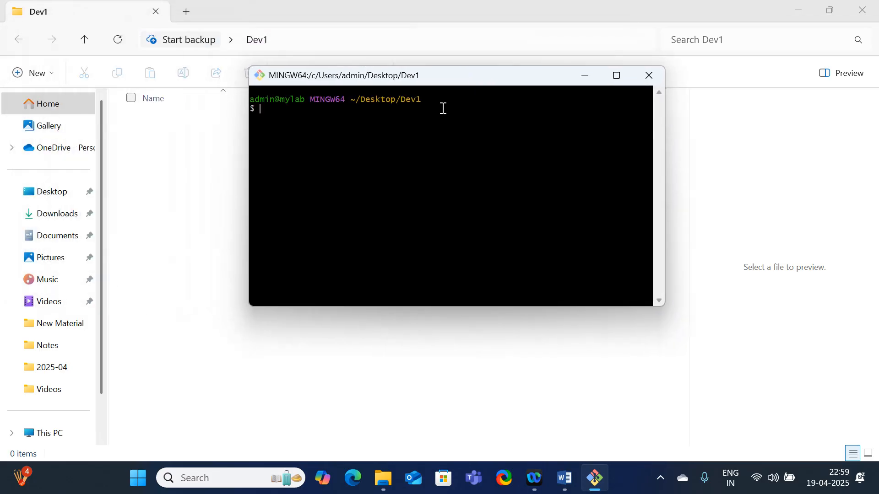
# Initialize a Git repository in the Dev1 folder with "git init ."
pyautogui.write('git init .')
pyautogui.press('Return')
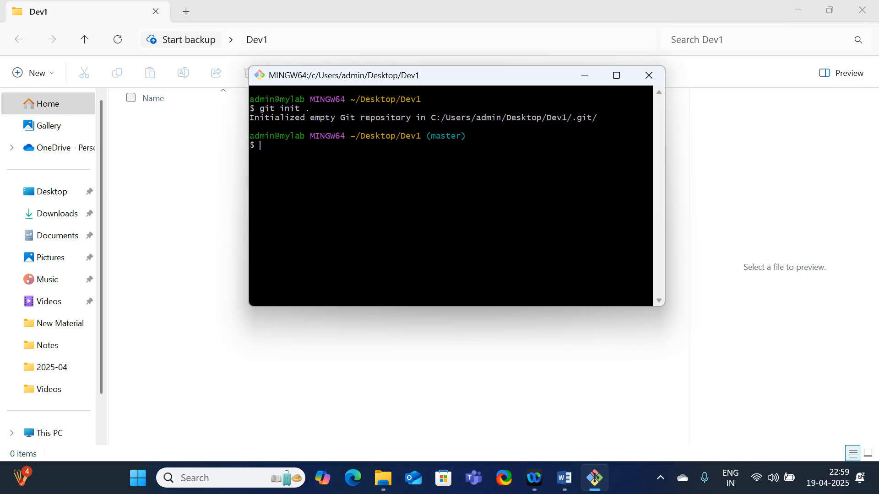
# Generate an ASP.NET Core MVC project in Dev1 with "dotnet new mvc"
pyautogui.write('dotnet new mvc')
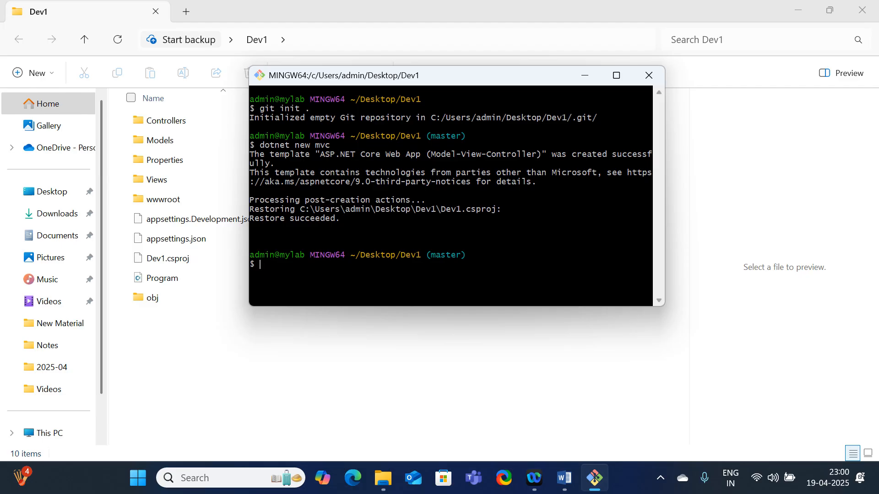
# Check the state of the new project files with "git status"
pyautogui.write('git status')
pyautogui.press('Return')
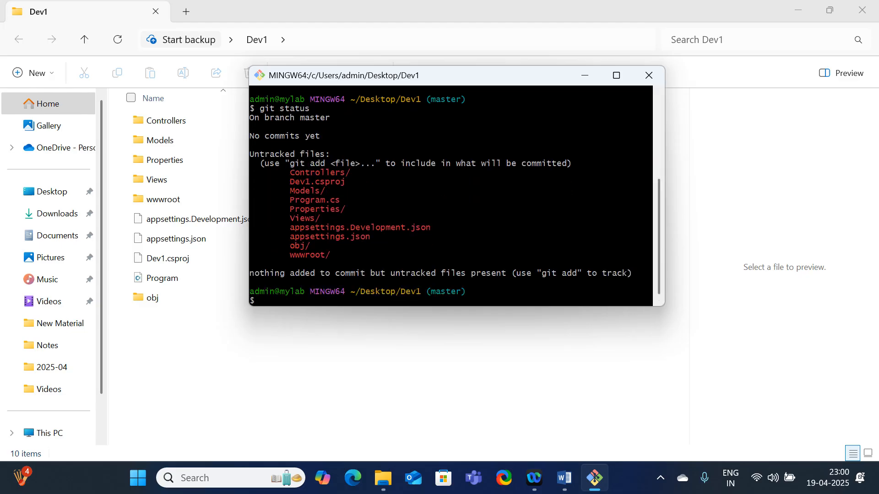
# Stage all project files with "git add ." and check the staging with "git status"
pyautogui.write('git')
pyautogui.write('add .')
pyautogui.press('Return')
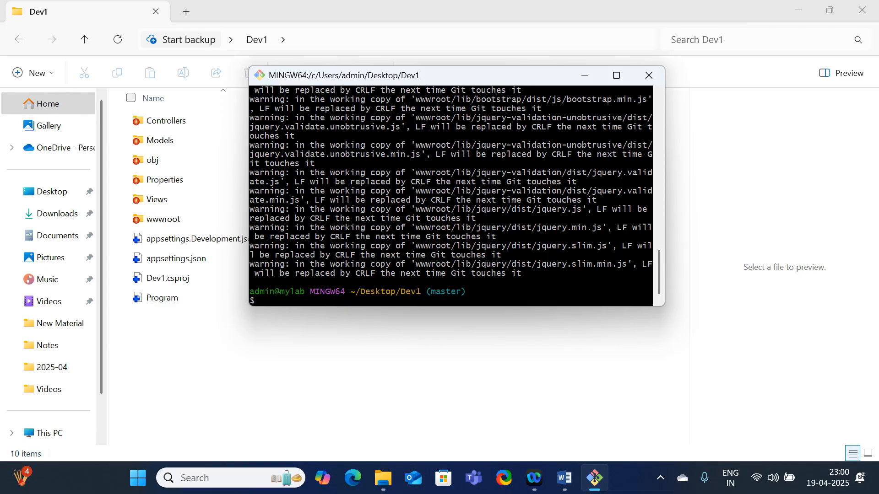
pyautogui.write('git status')
pyautogui.press('Return')
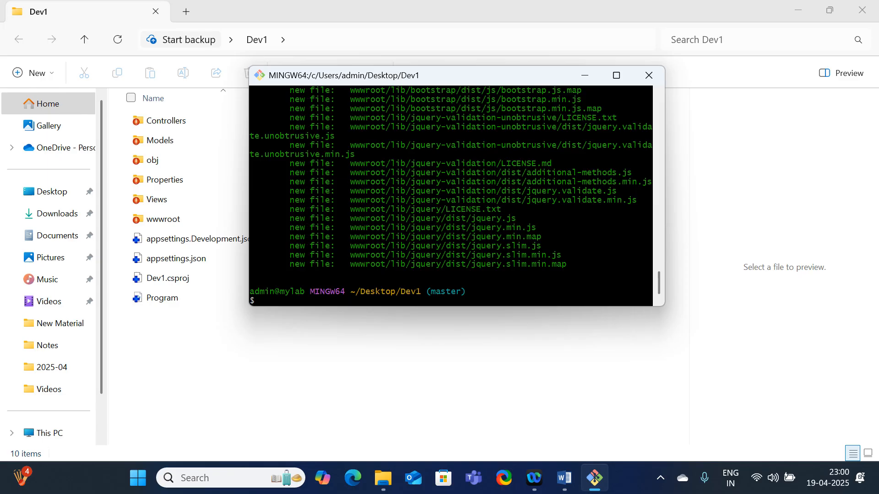
# Commit the staged files with git commit, using the message "commit1"
pyautogui.write('git commit -m ""commit')
pyautogui.press('Return')
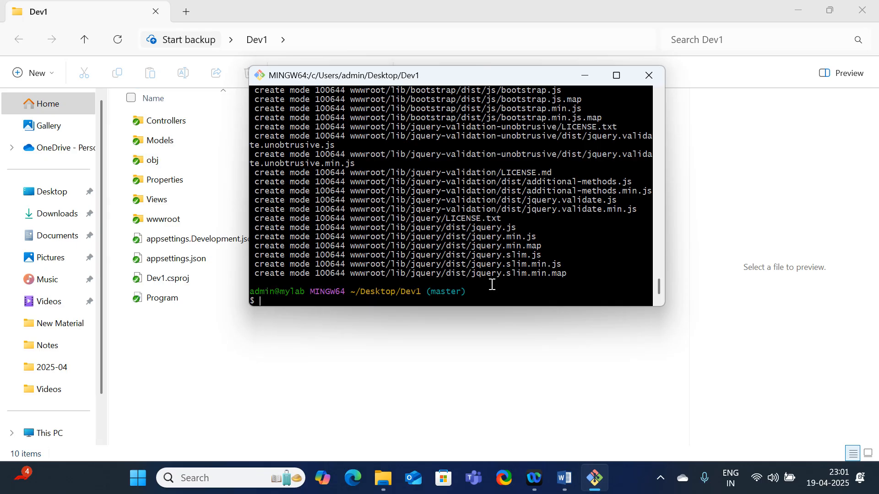
# Examine the commit history with "git log", including the message of the latest commit
pyautogui.write('git log')
pyautogui.press('Return')
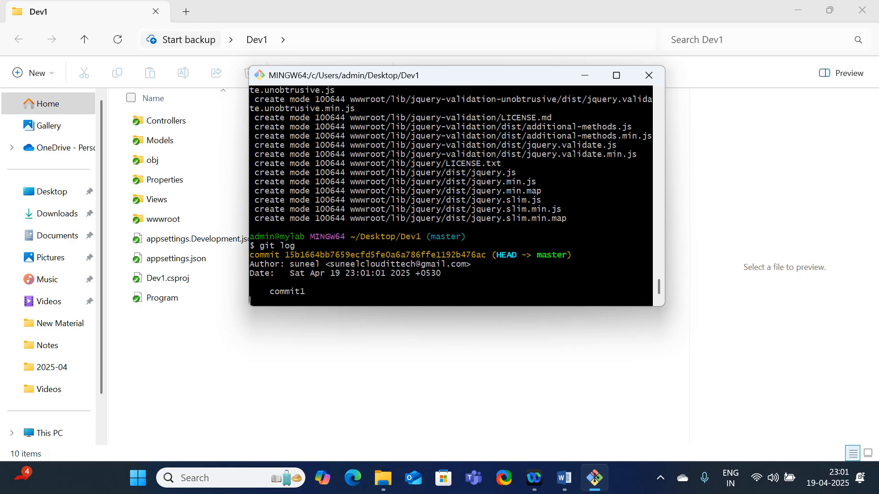
pyautogui.moveTo(314, 282); pyautogui.dragTo(273, 270)
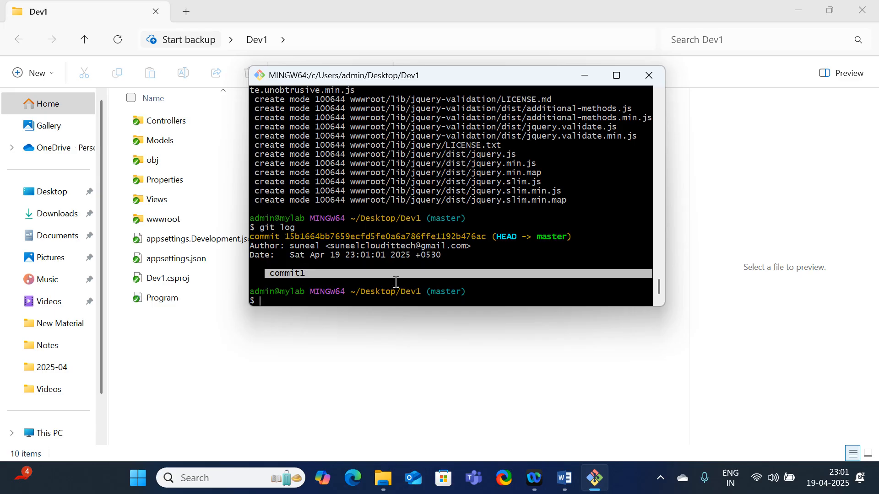
pyautogui.click(322, 282)
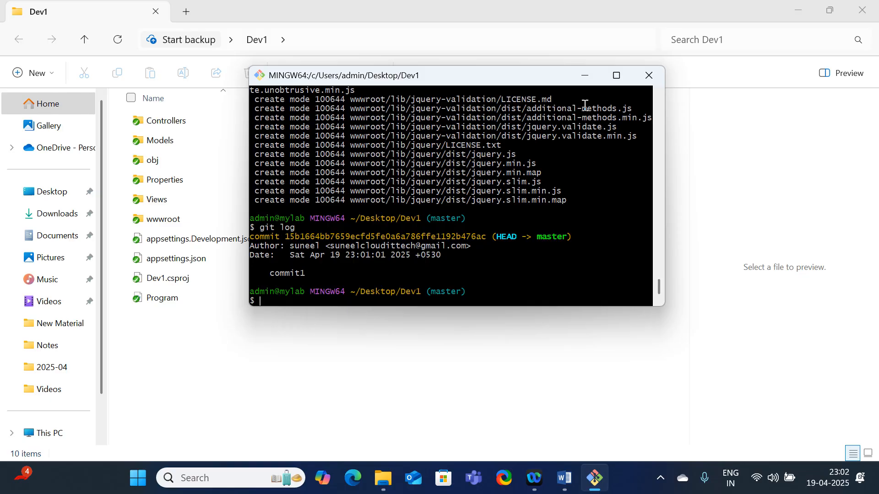
# Minimize Git Bash and the folder window, open Azure DevOps in Google Chrome and go to the organization's project list
pyautogui.click(587, 81)
pyautogui.click(795, 10)
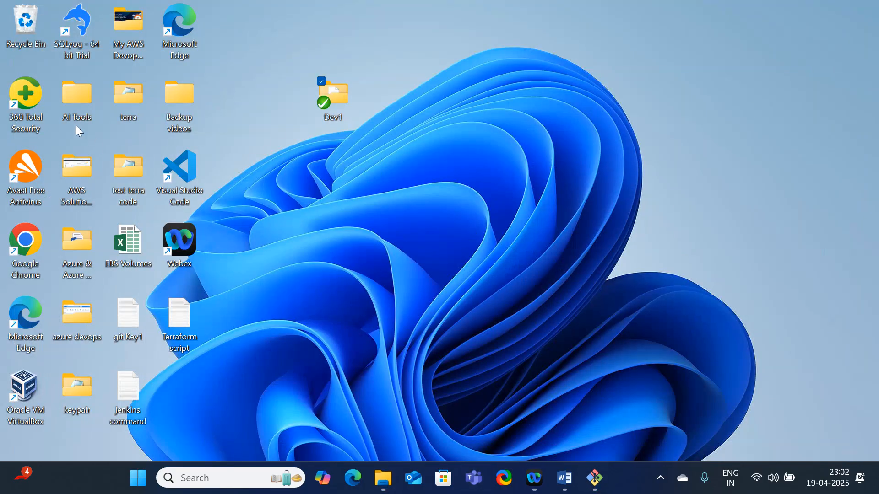
pyautogui.click(28, 247)
pyautogui.doubleClick(29, 248)
pyautogui.click(201, 14)
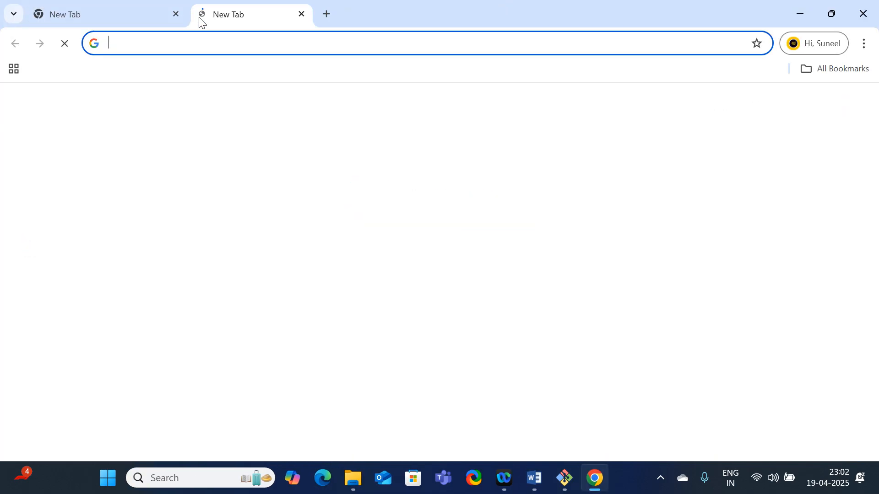
pyautogui.write('de')
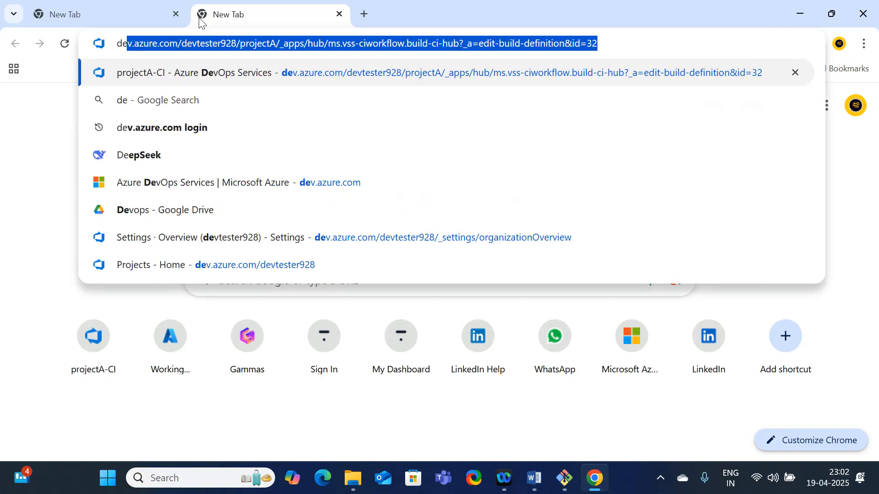
pyautogui.press('Return')
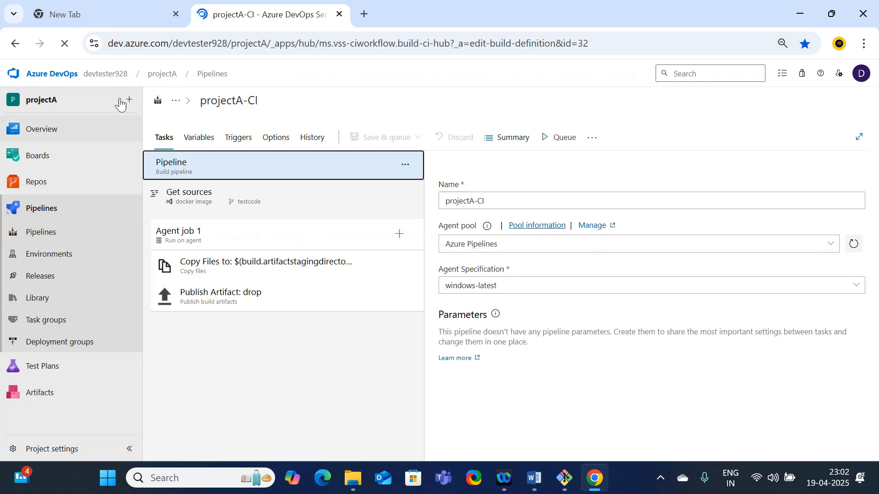
pyautogui.click(34, 79)
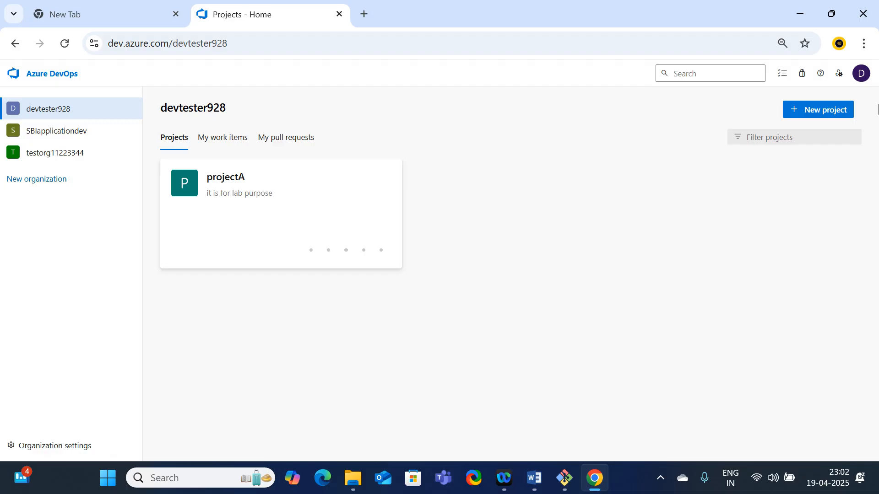
# Create a private project named CI_pipeline with the description CI_pipeline, Git version control and the Basic work item process
pyautogui.click(800, 116)
pyautogui.write('C')
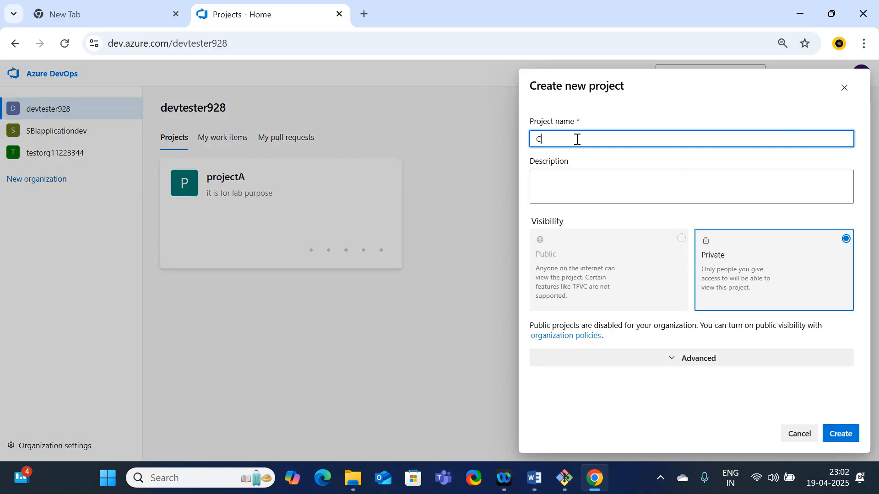
pyautogui.write('I_pipeline')
pyautogui.moveTo(589, 140); pyautogui.dragTo(507, 145)
pyautogui.hotkey('ctrl', 'c')
pyautogui.click(567, 173)
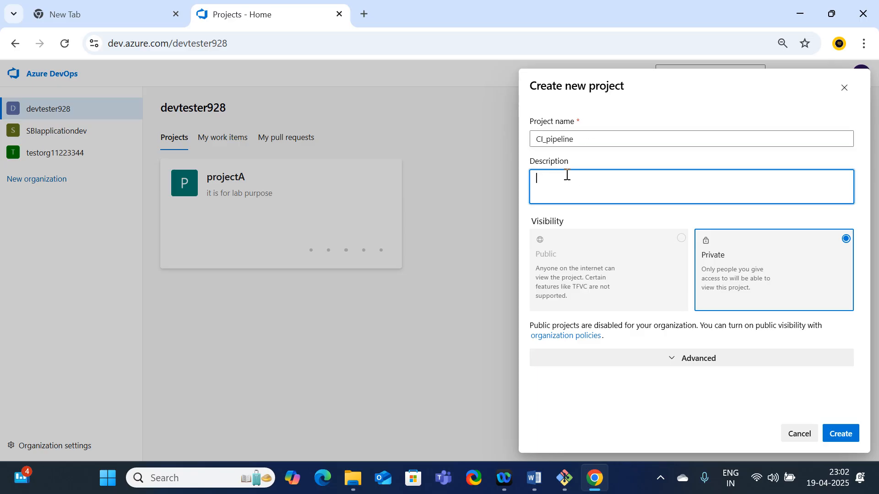
pyautogui.hotkey('ctrl', 'v')
pyautogui.click(712, 362)
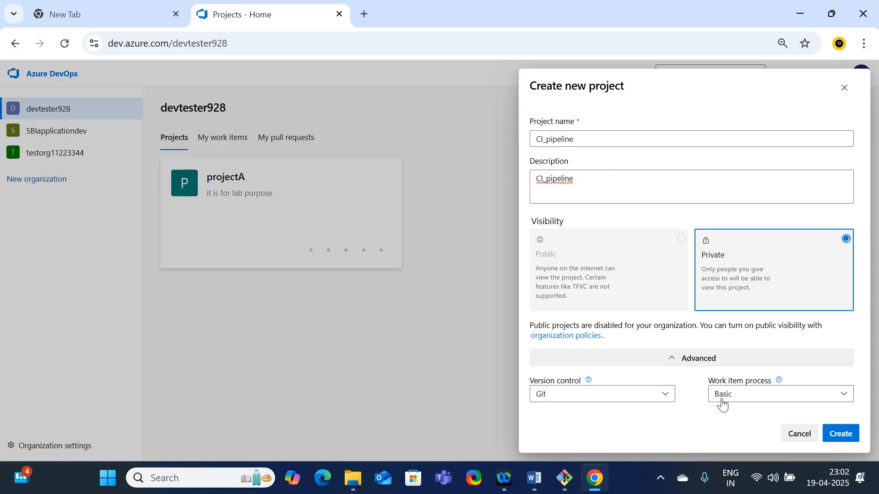
pyautogui.click(851, 444)
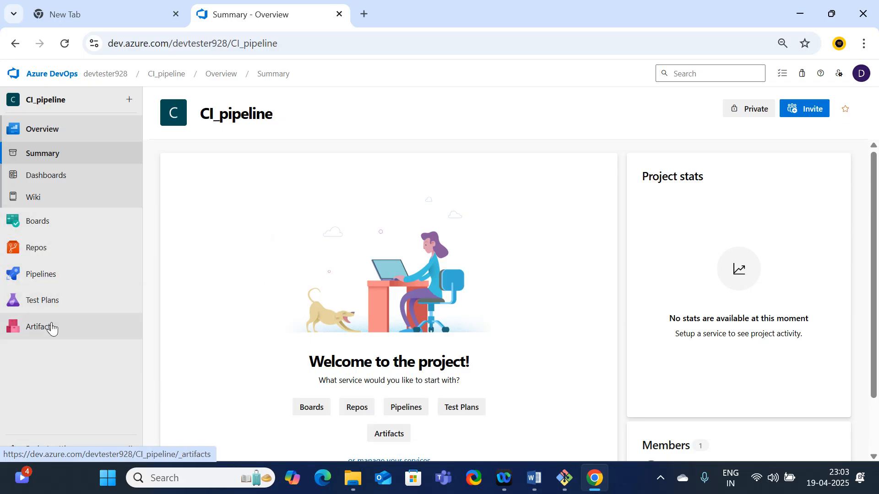
# Create a new Git repository named Repo1 with a README in the CI_pipeline project
pyautogui.click(46, 250)
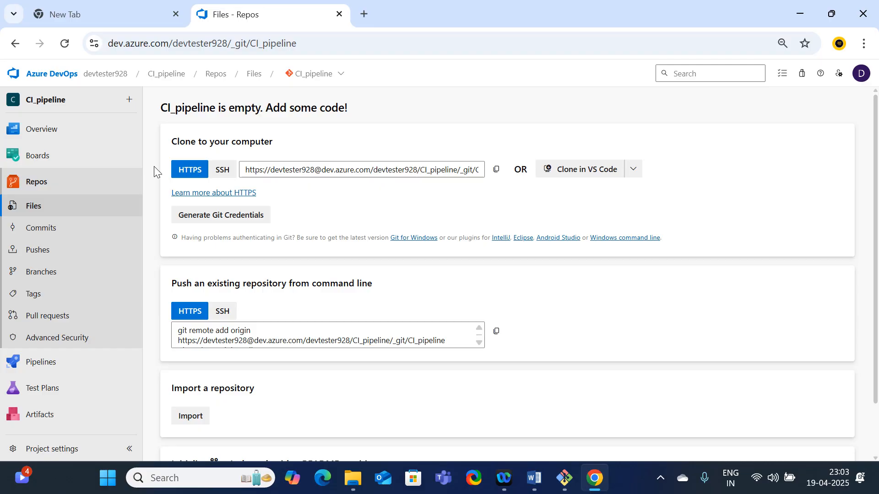
pyautogui.click(334, 82)
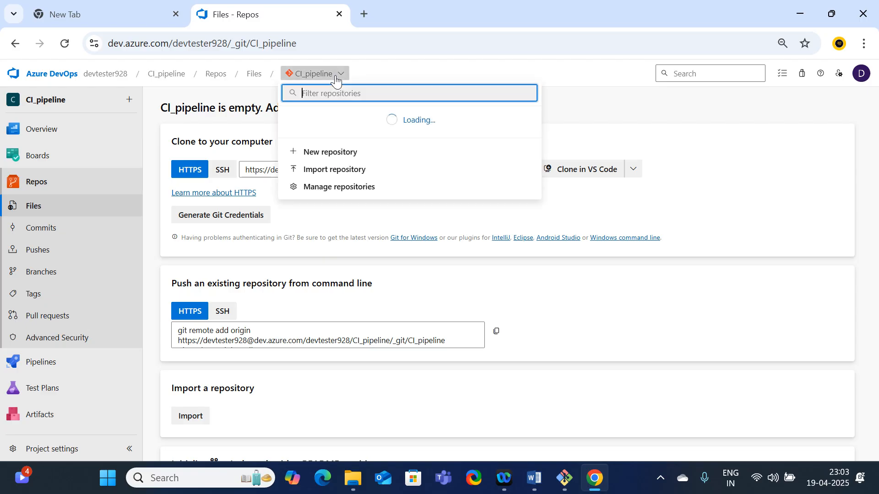
pyautogui.click(329, 144)
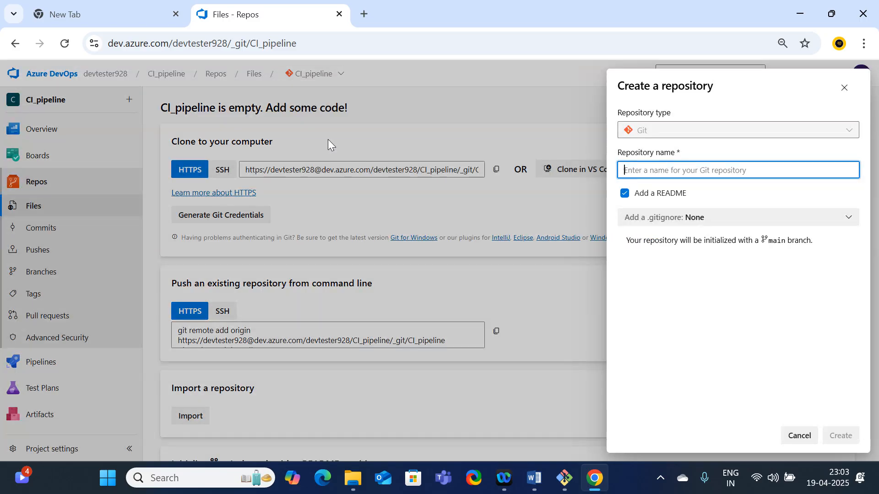
pyautogui.write('Repo1')
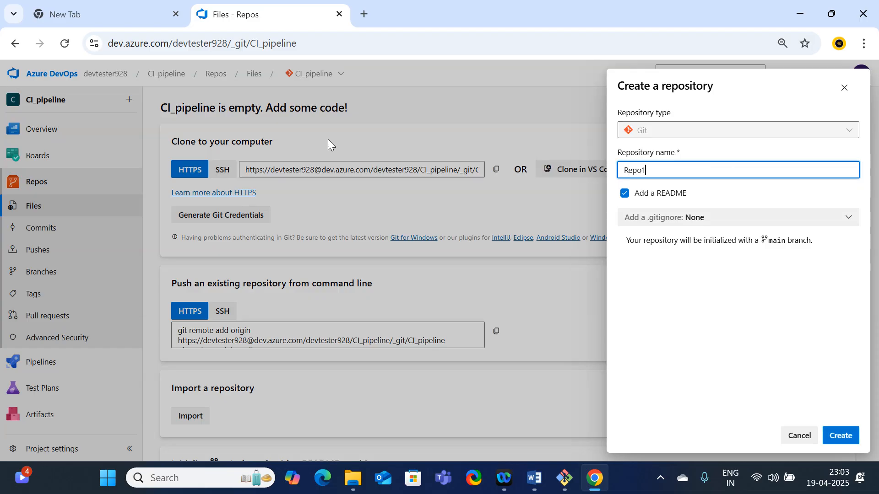
pyautogui.click(841, 439)
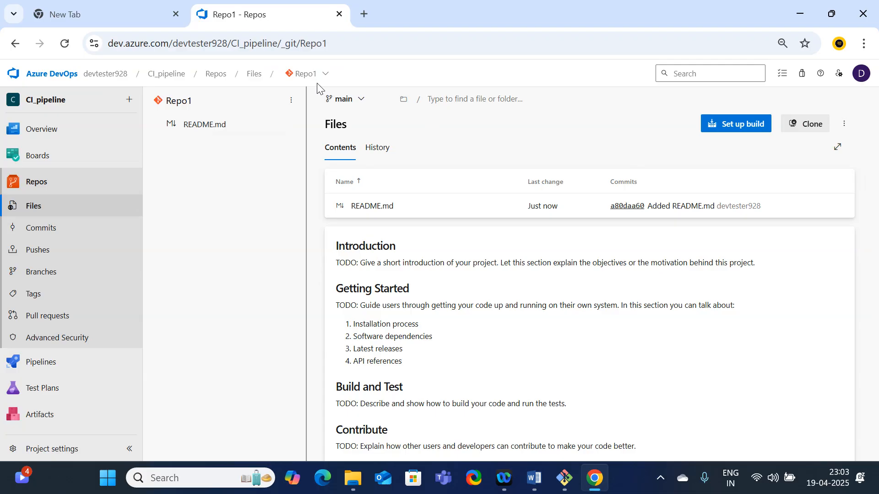
# Look over the Repo1 README page, copy the repository's web address and switch to Git Bash
pyautogui.scroll(-2, 426, 305)
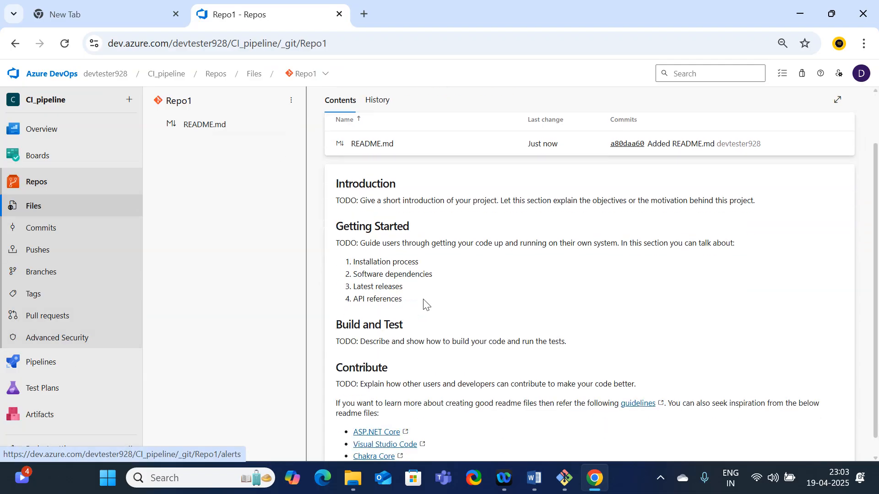
pyautogui.scroll(2, 426, 303)
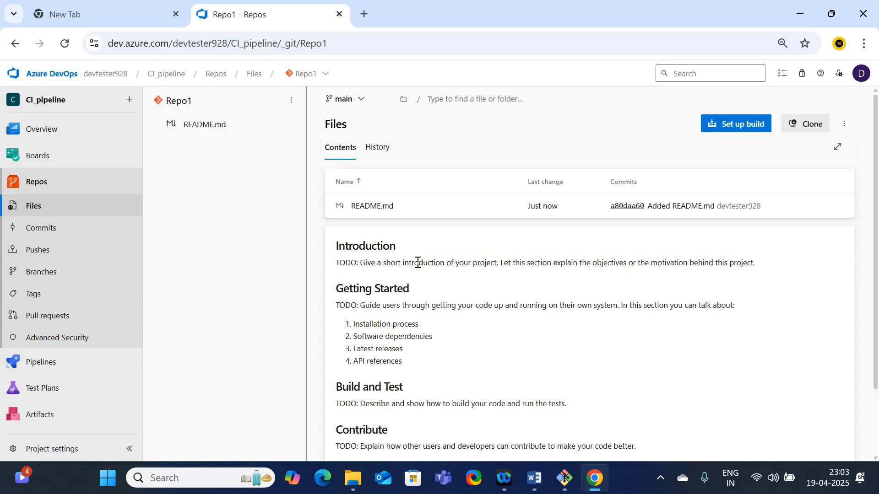
pyautogui.moveTo(575, 484)
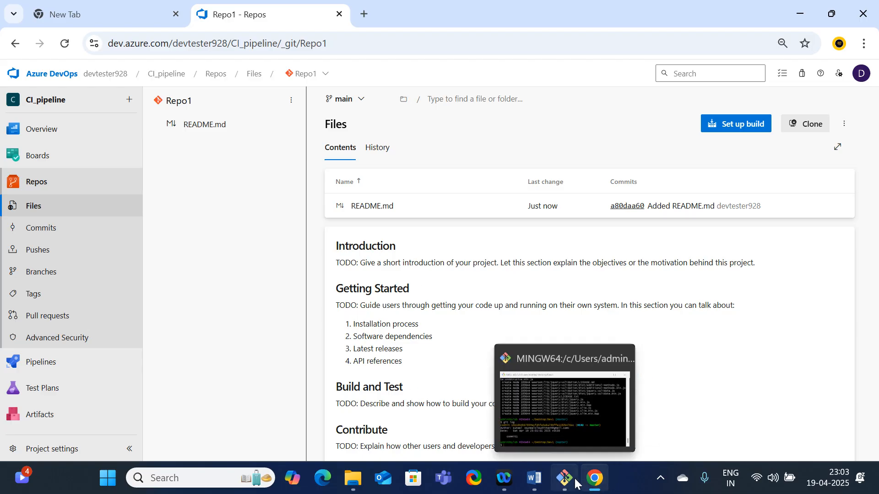
pyautogui.click(343, 43)
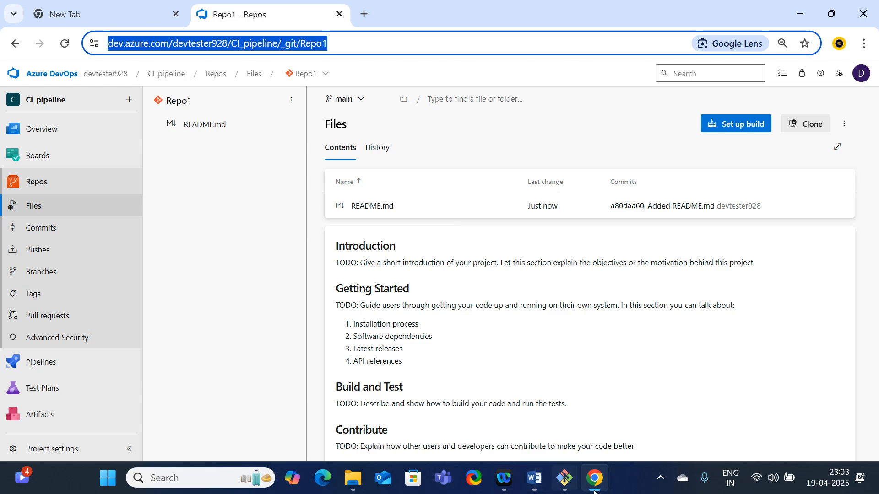
pyautogui.click(565, 482)
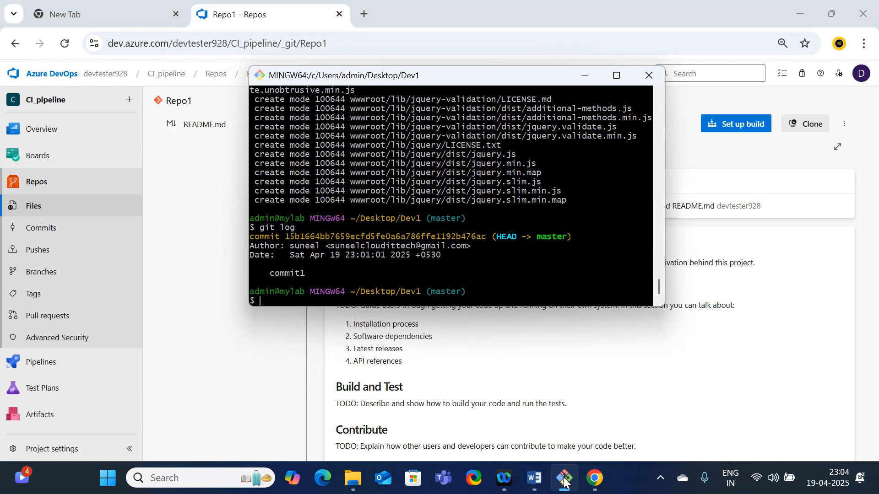
# Try to push the local commits by running "git push --set-upstream" with the copied Repo1 URL and no branch name
pyautogui.write('git push --set-upstream')
pyautogui.rightClick(383, 297)
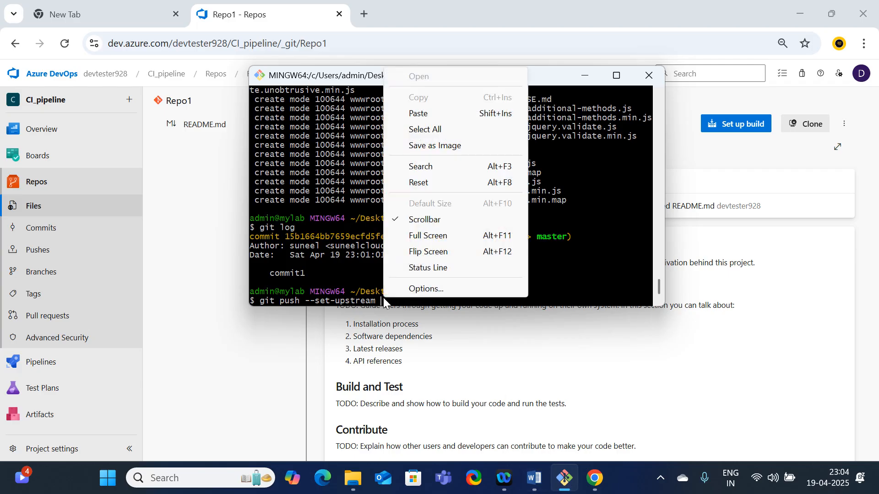
pyautogui.click(433, 115)
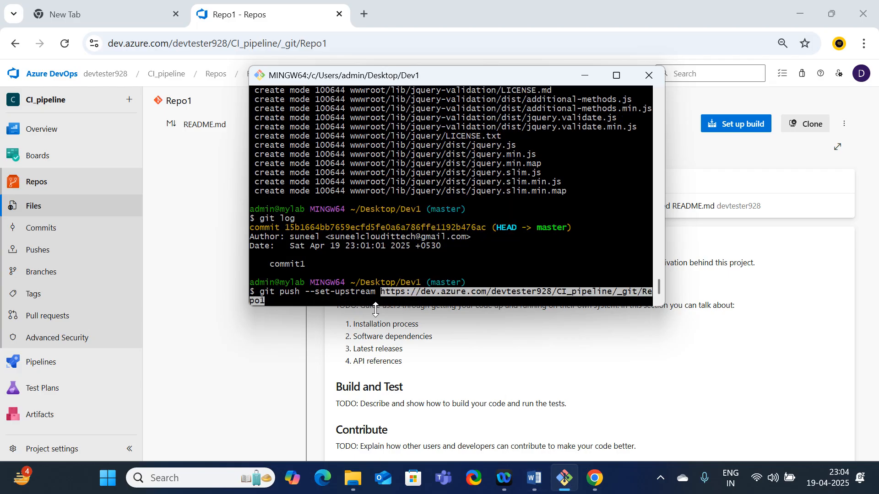
pyautogui.press('Return')
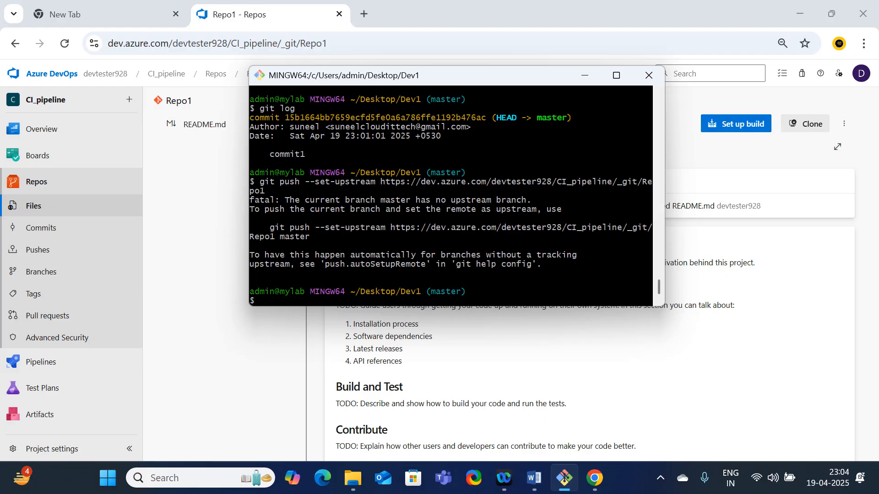
# Rerun the "git push --set-upstream" command for the Repo1 URL with "master" added as the branch
pyautogui.press('Up')
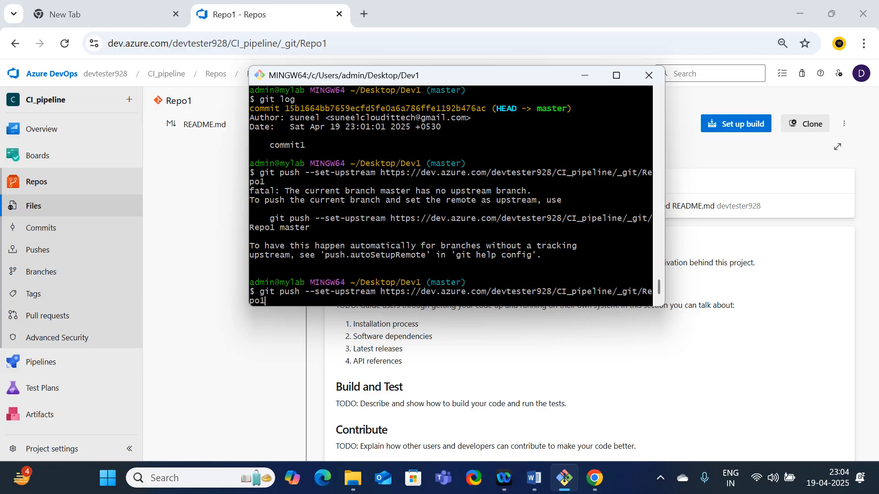
pyautogui.write('master')
pyautogui.press('Return')
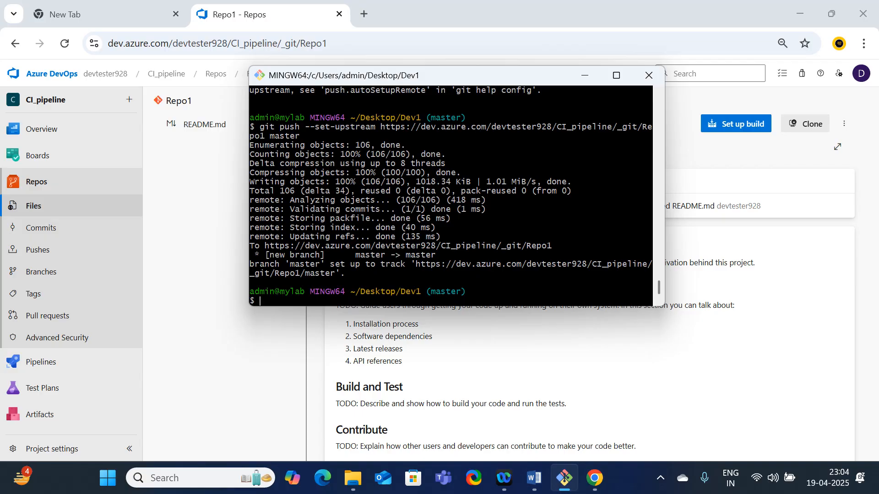
# Minimize Git Bash, reload Repo1 in Chrome and view the files on its master branch
pyautogui.click(585, 76)
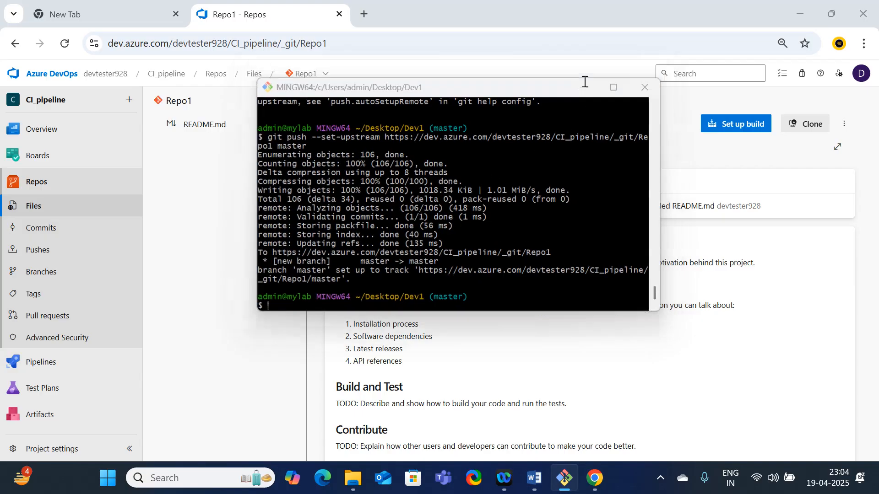
pyautogui.click(69, 45)
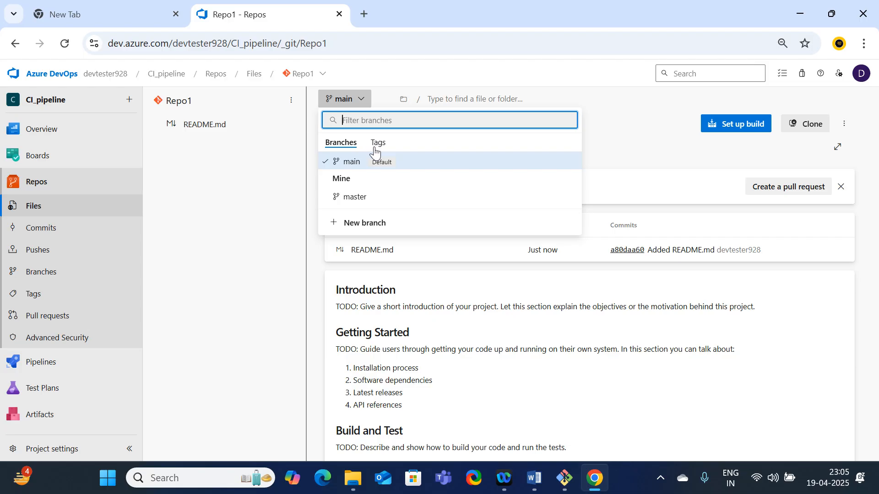
pyautogui.click(356, 197)
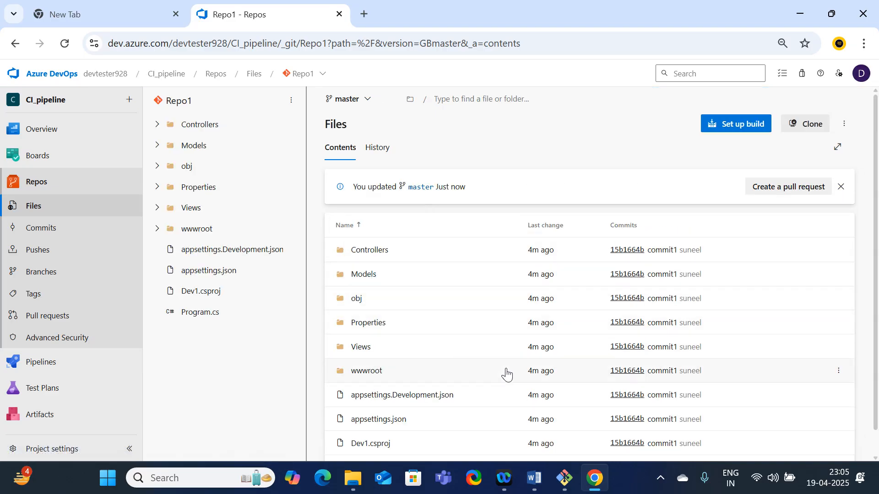
pyautogui.scroll(-1, 507, 374)
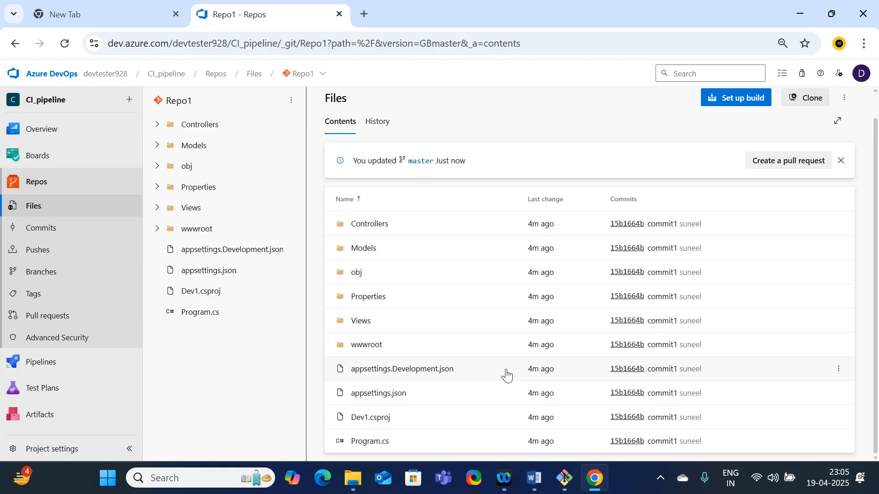
# Start a new pipeline for the Azure Repos Git repository Repo1 with the ASP.NET Core template
pyautogui.click(51, 362)
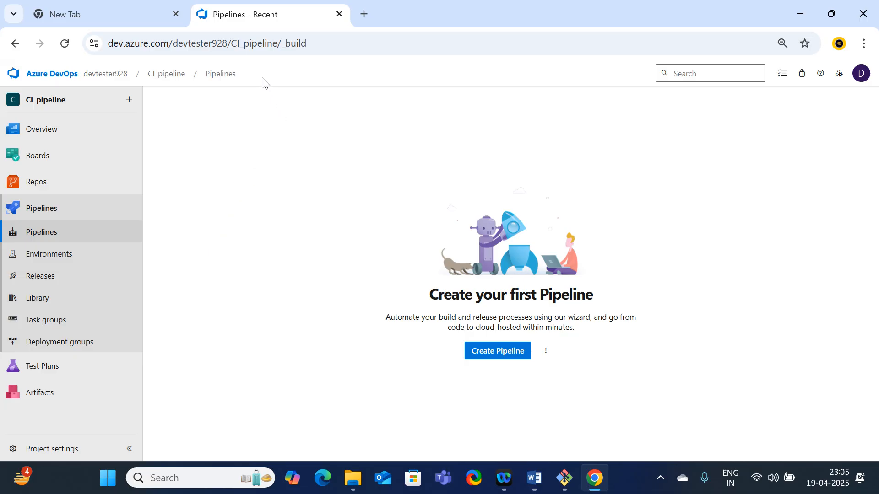
pyautogui.click(493, 356)
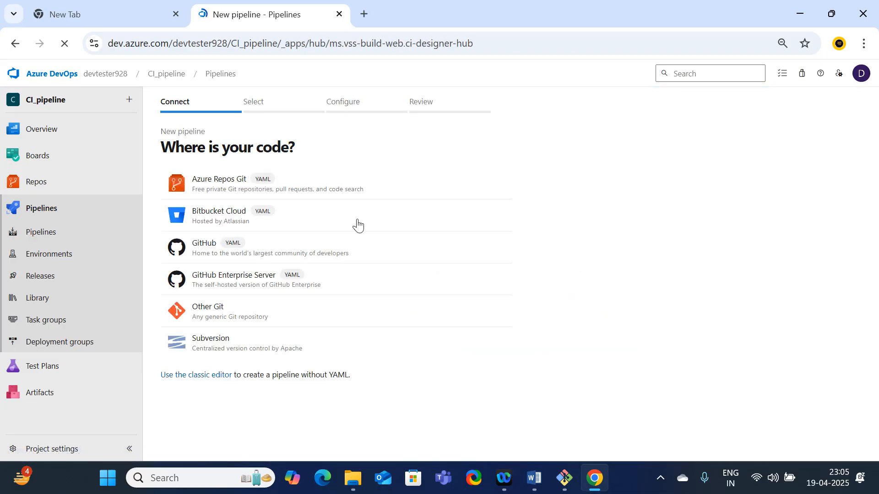
pyautogui.click(222, 190)
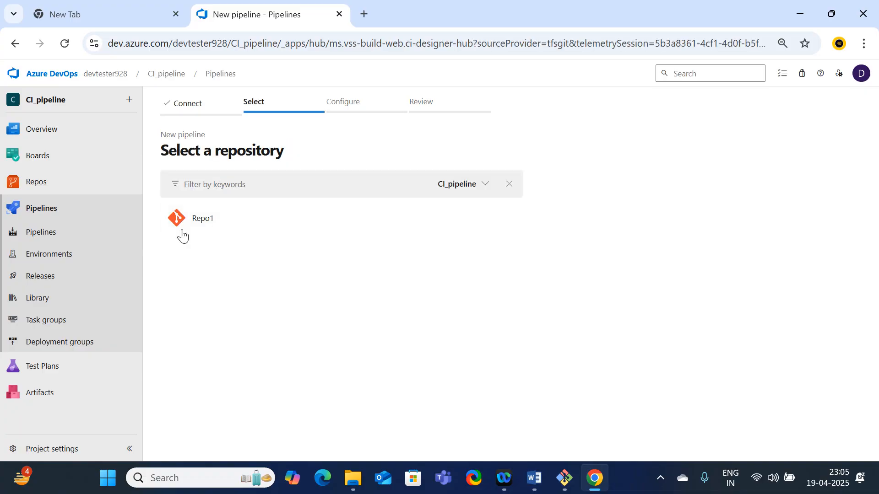
pyautogui.click(209, 226)
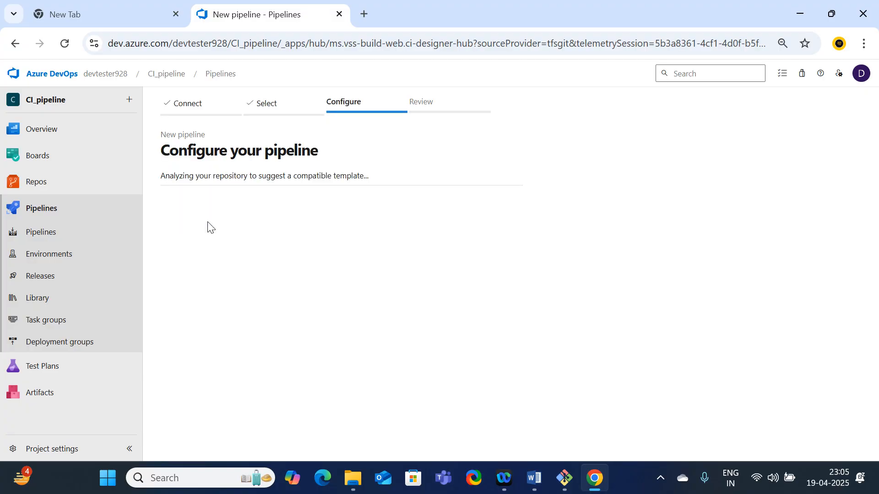
pyautogui.click(187, 260)
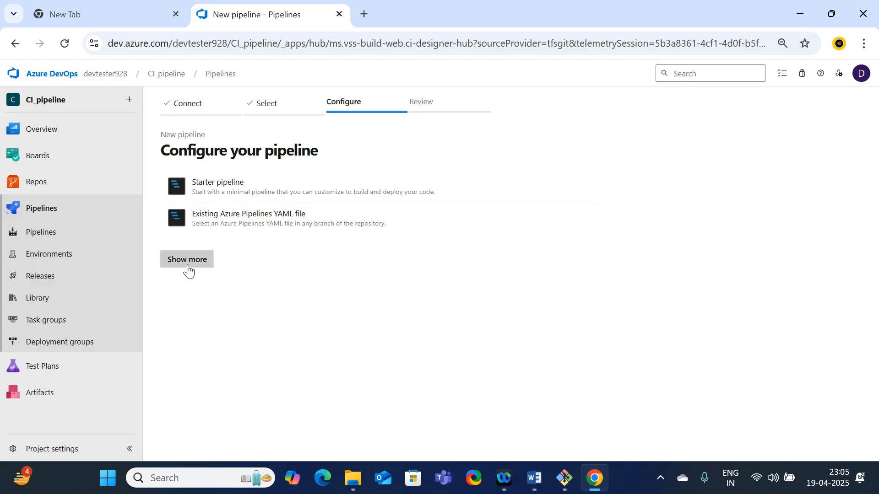
pyautogui.scroll(-1, 354, 341)
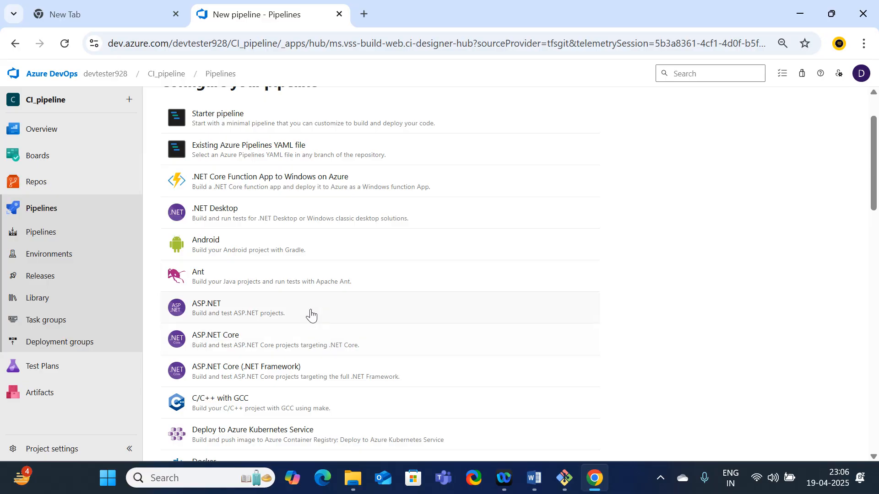
pyautogui.scroll(2, 311, 315)
pyautogui.scroll(-2, 311, 315)
pyautogui.click(225, 348)
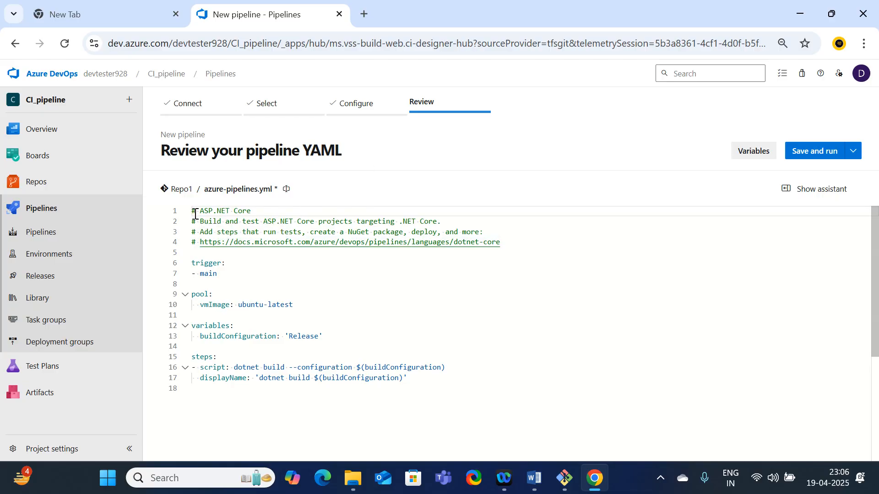
# Examine the comment marks, trigger branch, agent VM image and build steps in the azure-pipelines.yml file
pyautogui.moveTo(191, 211); pyautogui.dragTo(199, 211)
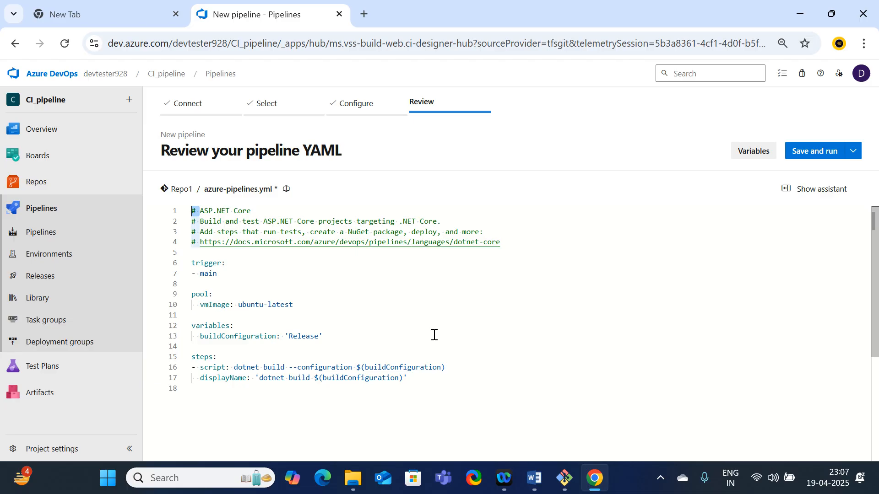
pyautogui.click(267, 260)
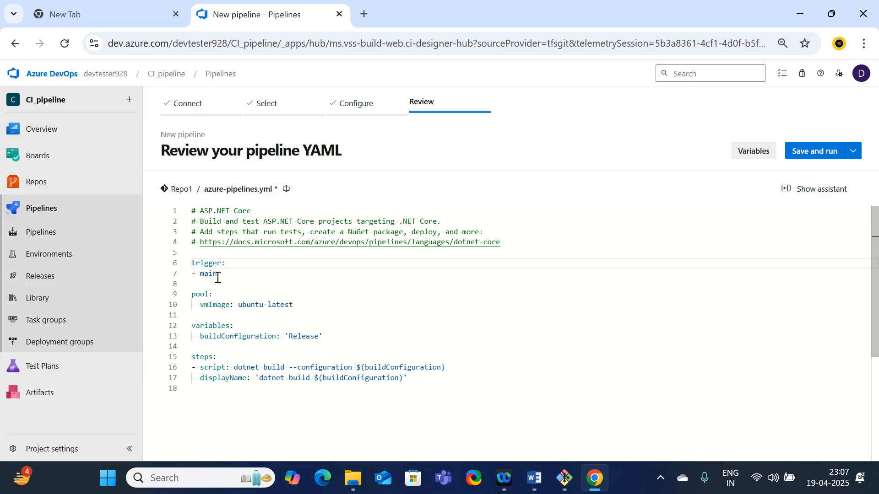
pyautogui.moveTo(216, 274); pyautogui.dragTo(200, 278)
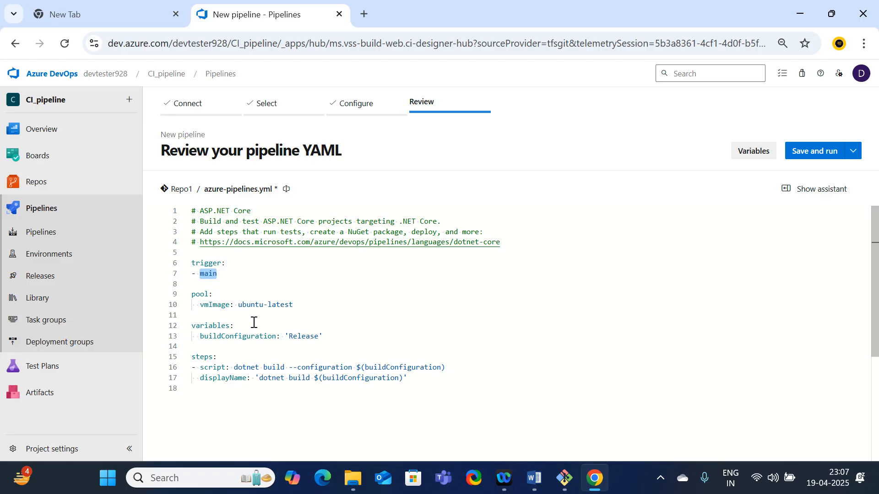
pyautogui.click(193, 285)
pyautogui.moveTo(239, 305); pyautogui.dragTo(296, 305)
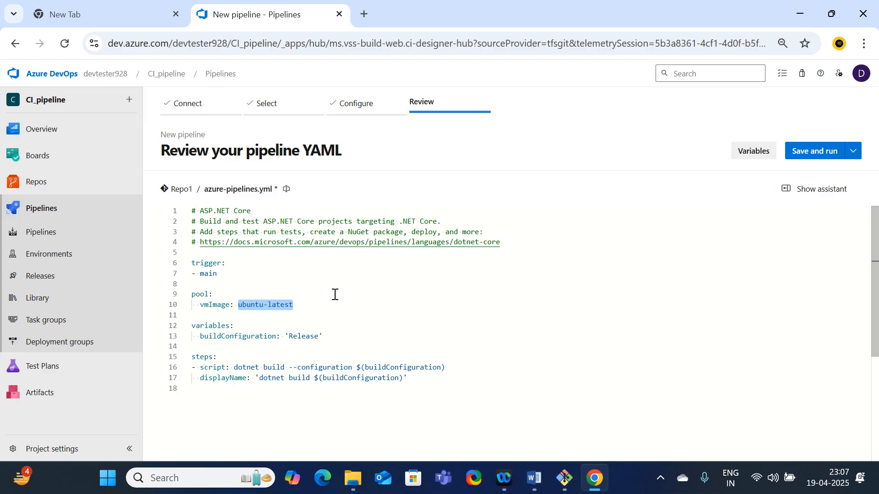
pyautogui.scroll(-1, 335, 294)
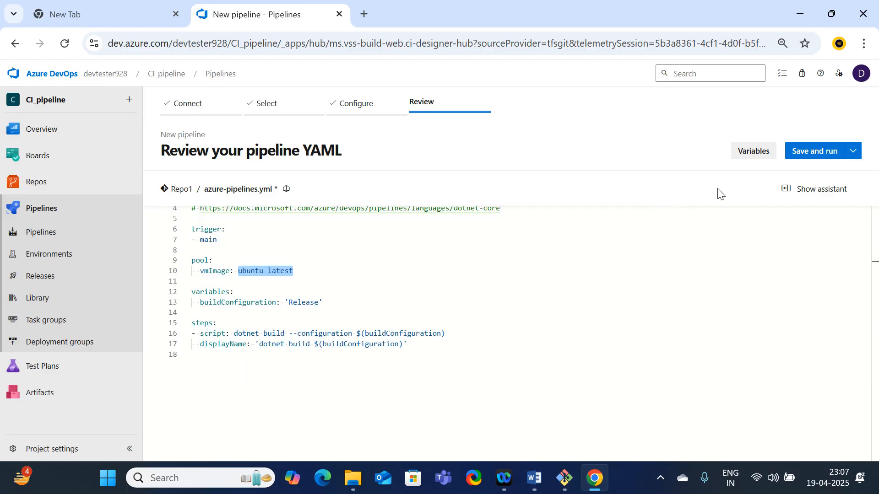
# Check the save and run commit options, dismiss them and return to the pipelines overview without saving
pyautogui.click(852, 152)
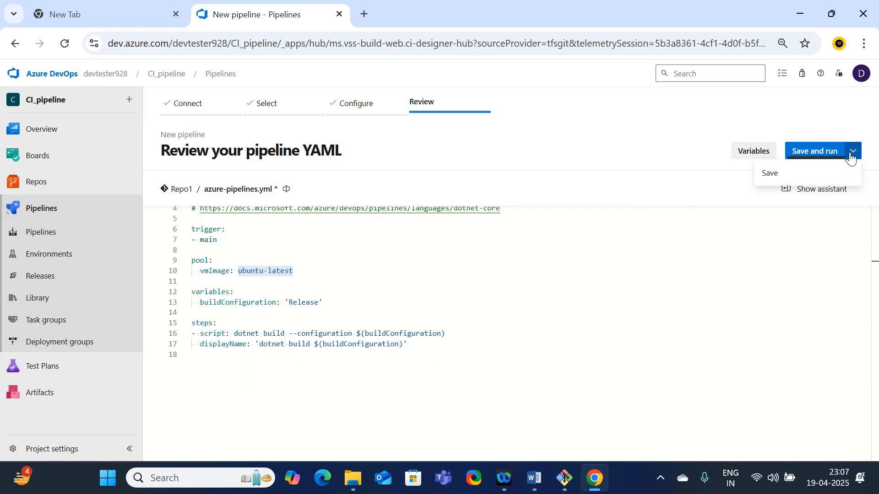
pyautogui.click(819, 152)
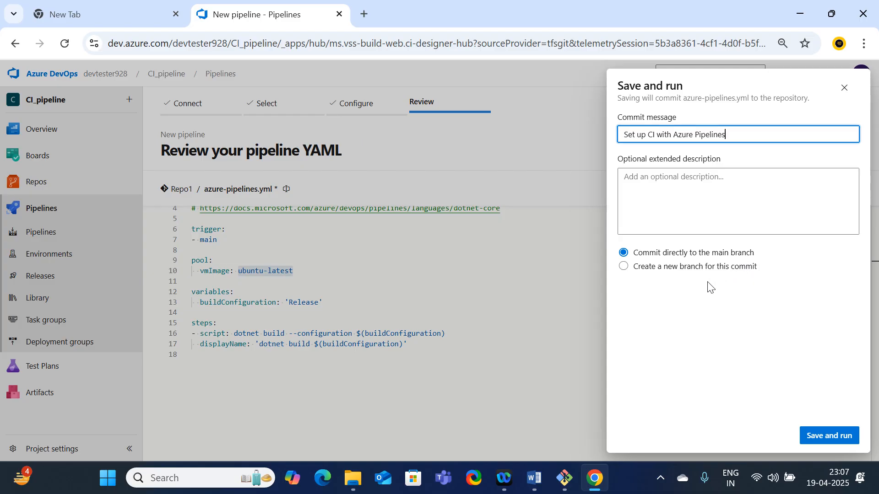
pyautogui.click(502, 289)
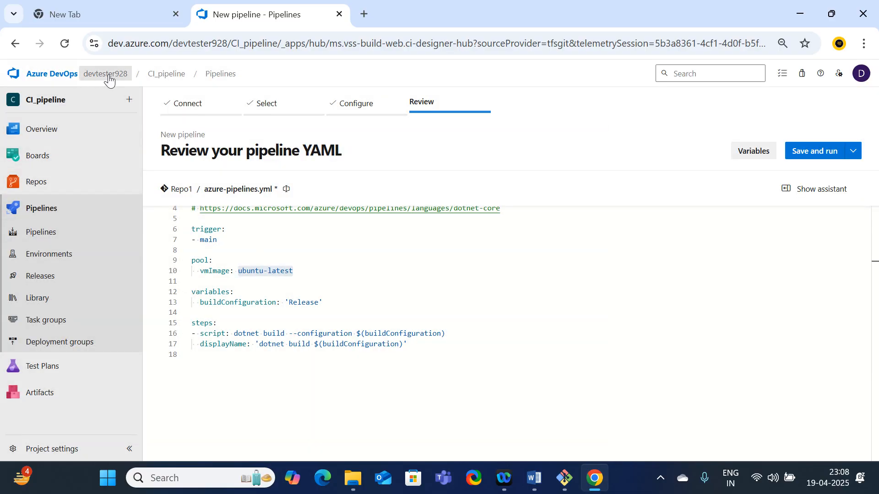
pyautogui.click(48, 236)
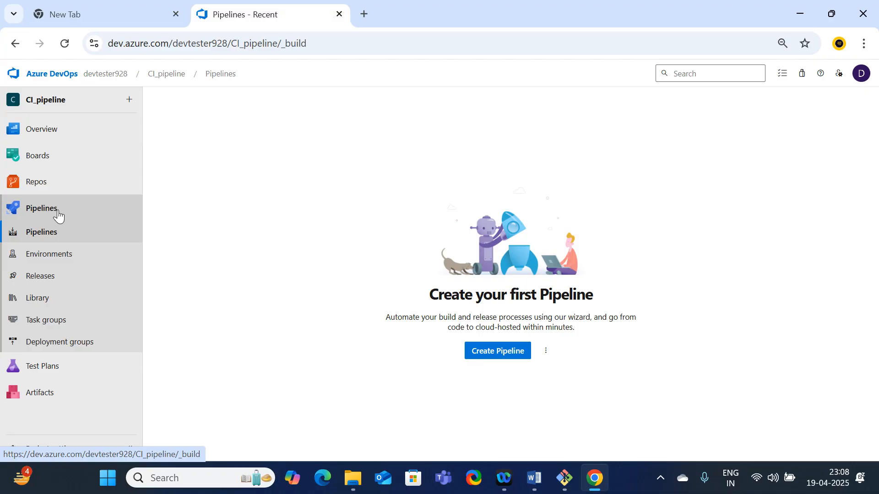
# Set master as the default branch of Repo1 and return to the pipelines overview
pyautogui.click(38, 194)
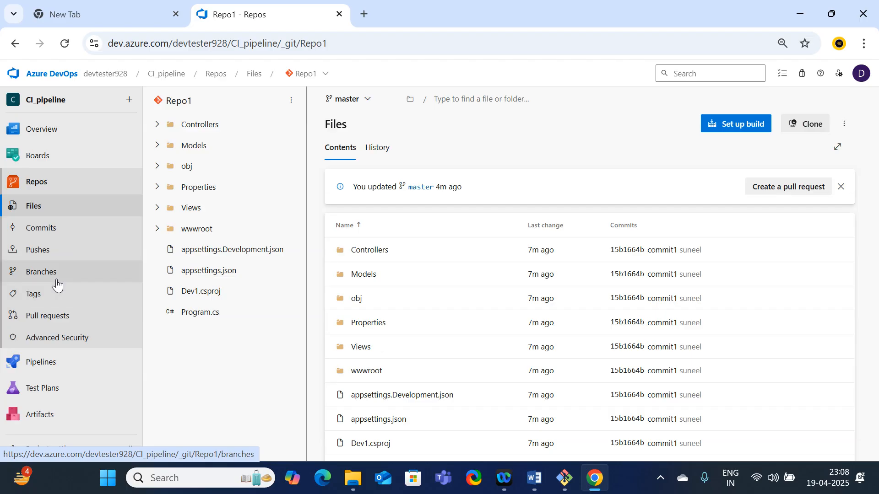
pyautogui.click(35, 275)
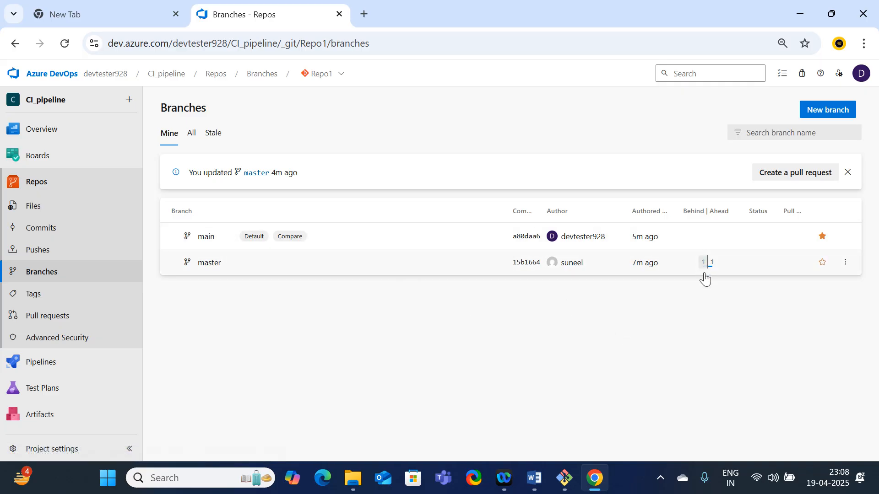
pyautogui.click(850, 267)
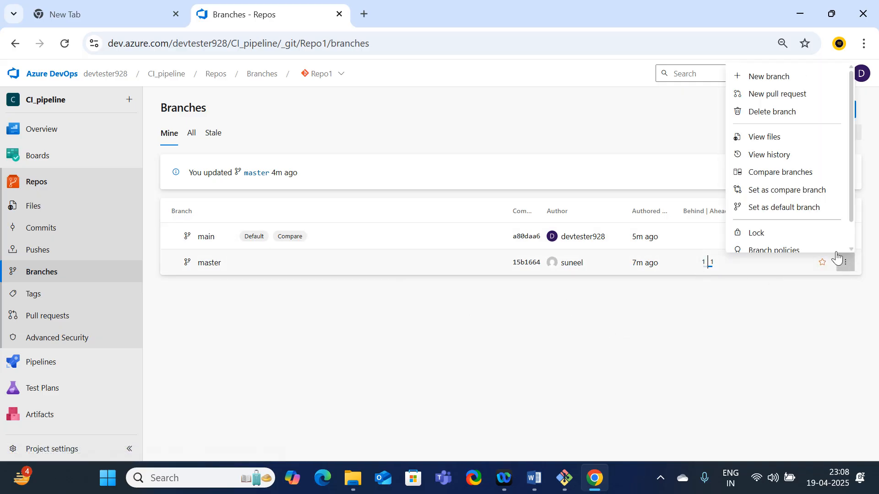
pyautogui.click(759, 209)
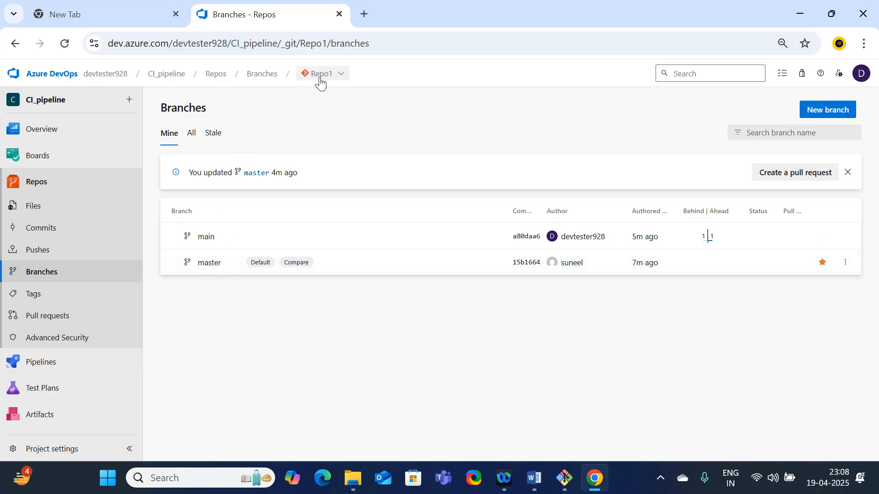
pyautogui.click(50, 359)
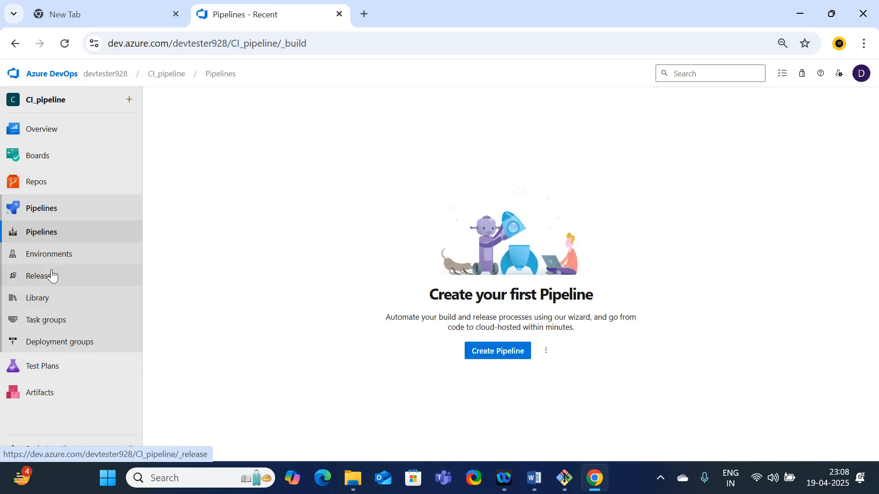
# Create a new pipeline from the Azure Repos Git repository Repo1 using the ASP.NET Core template
pyautogui.click(490, 359)
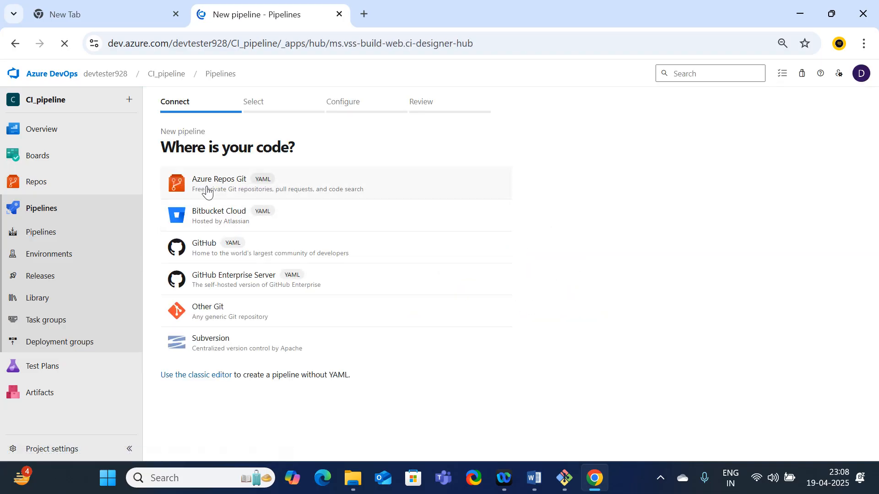
pyautogui.click(207, 192)
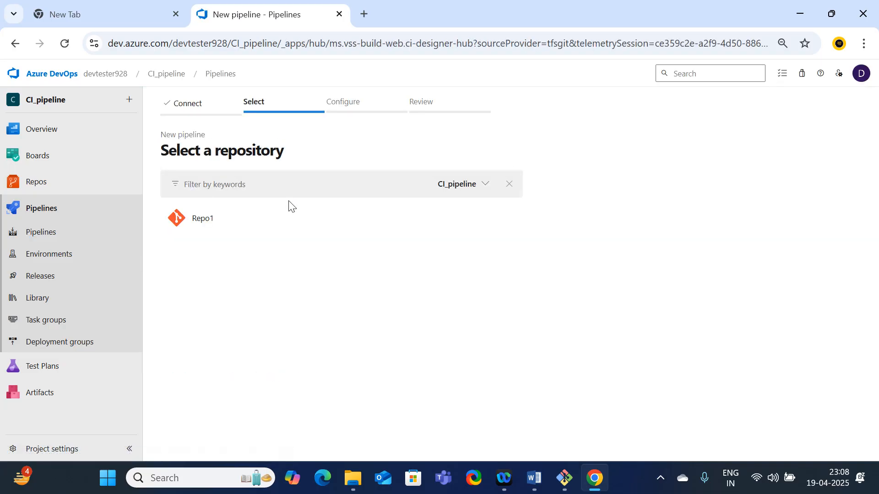
pyautogui.click(213, 222)
pyautogui.click(200, 260)
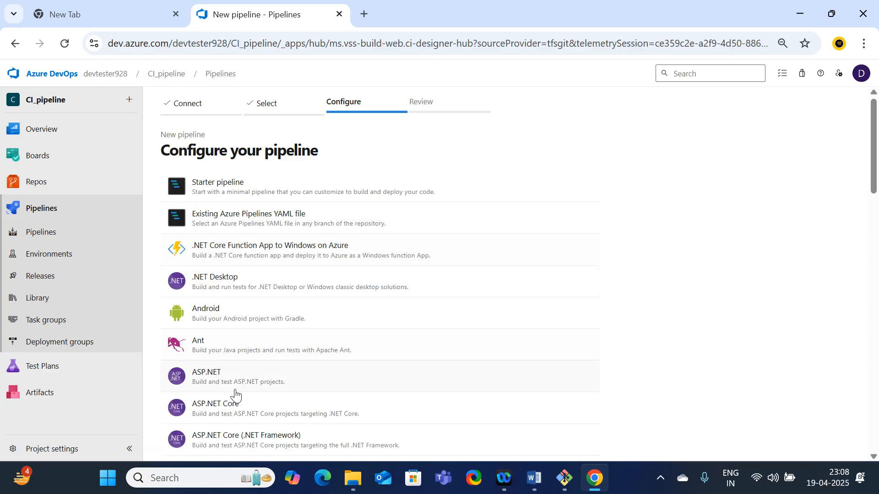
pyautogui.click(230, 414)
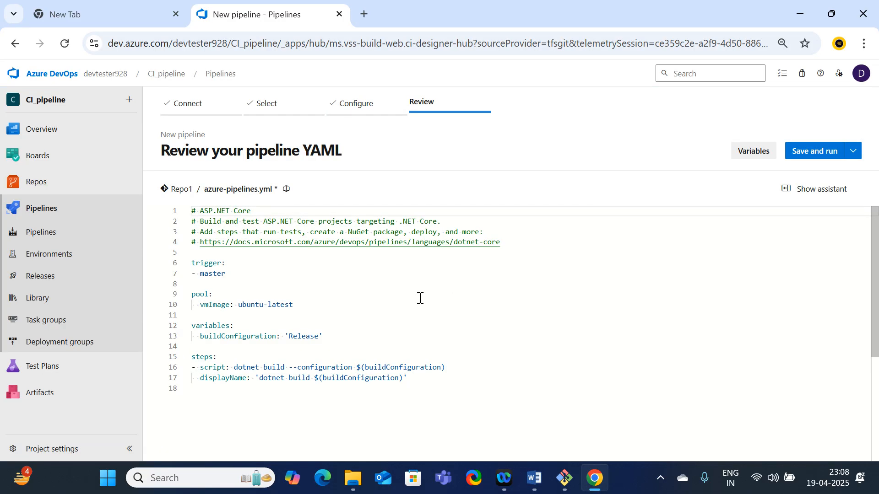
# Check the master trigger and set the pool's vmImage to windows-latest in azure-pipelines.yml
pyautogui.moveTo(231, 275); pyautogui.dragTo(200, 275)
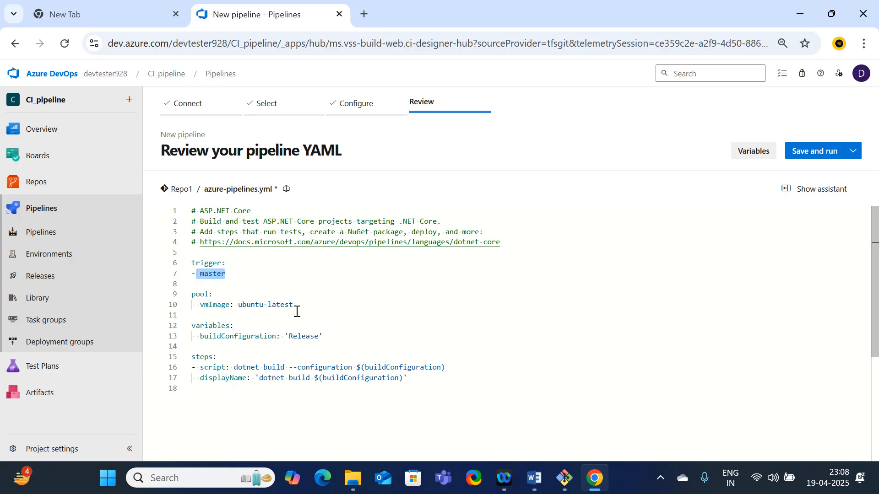
pyautogui.click(267, 305)
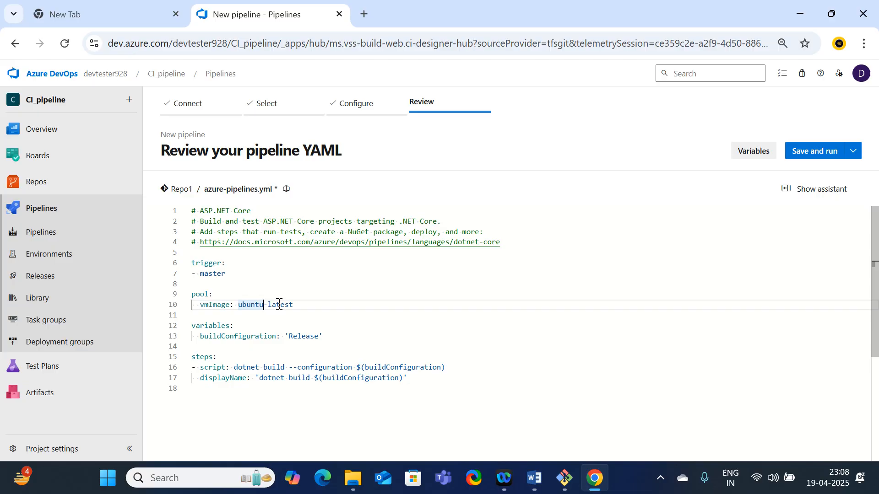
pyautogui.press('BackSpace')
pyautogui.press('BackSpace')
pyautogui.press('BackSpace')
pyautogui.press('BackSpace')
pyautogui.press('BackSpace')
pyautogui.press('BackSpace')
pyautogui.write('windows')
pyautogui.scroll(-1, 328, 311)
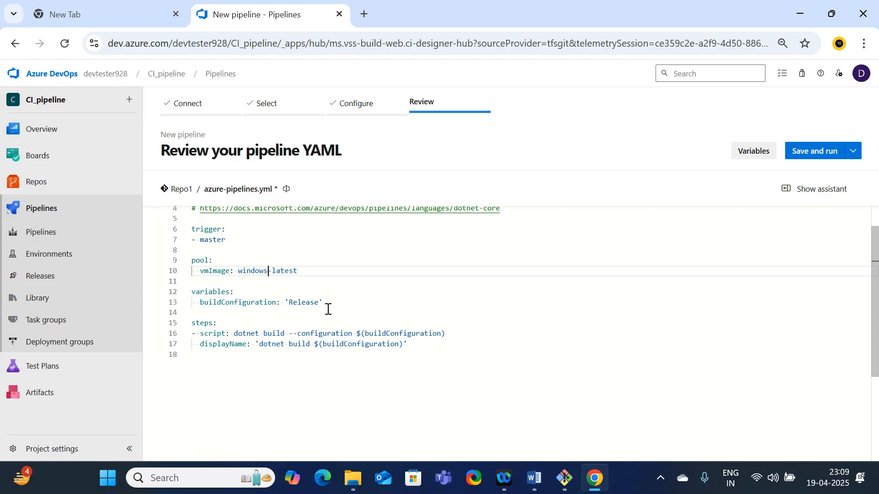
pyautogui.scroll(1, 323, 295)
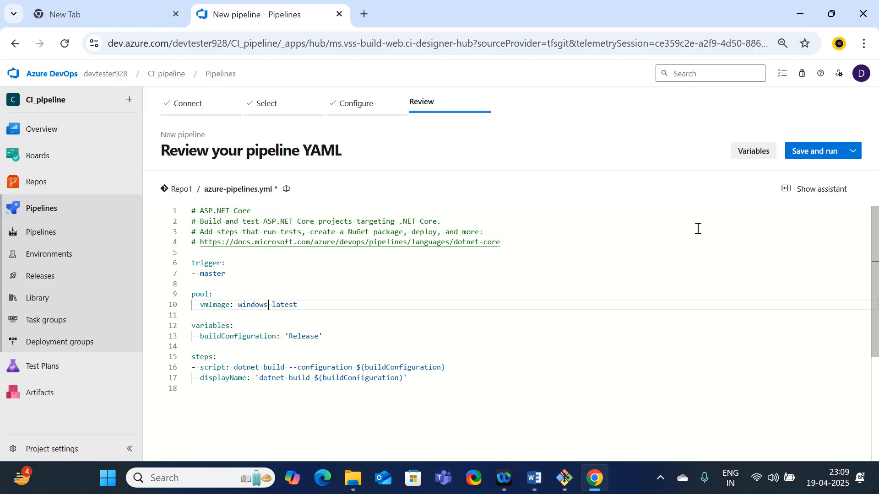
# Save and run the pipeline with the extended description "Set up CI with Azure Pipelines", committing directly to the master branch
pyautogui.click(815, 159)
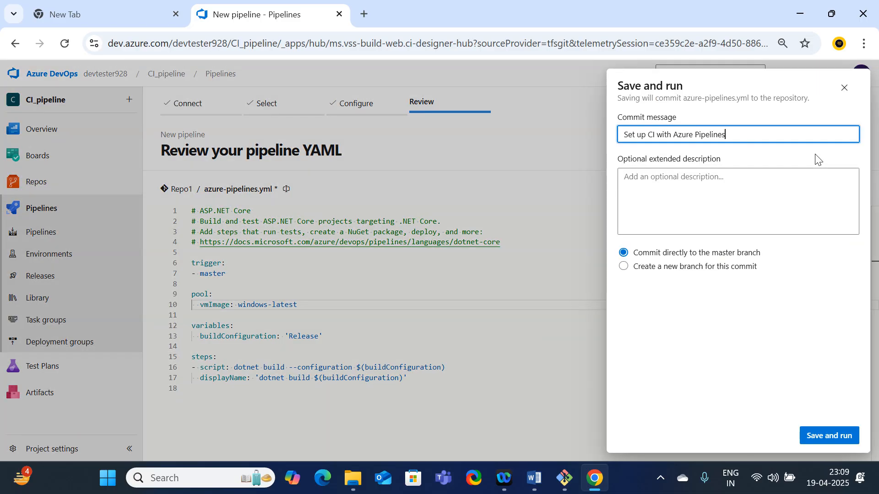
pyautogui.click(702, 188)
pyautogui.hotkey('shift', 'Tab')
pyautogui.hotkey('ctrl', 'c')
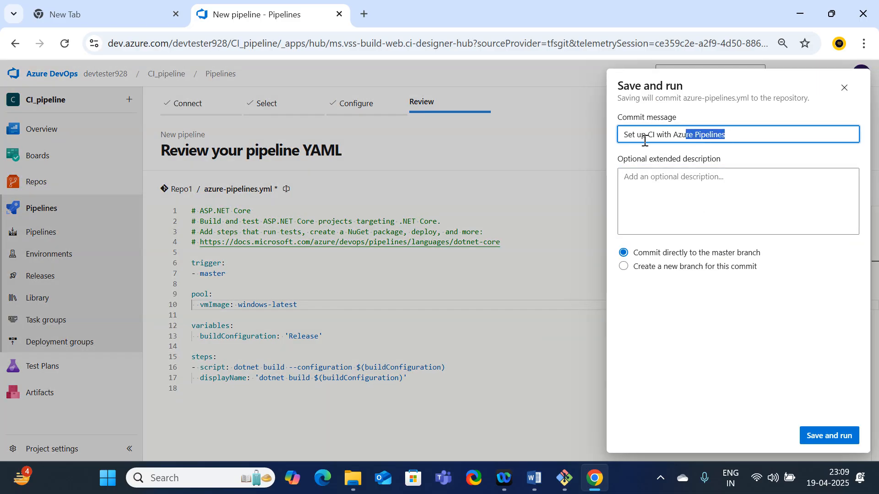
pyautogui.press('Tab')
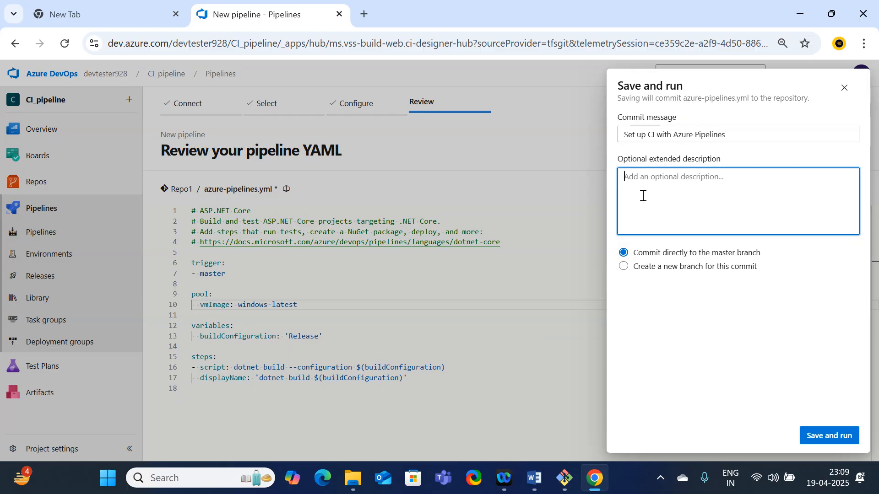
pyautogui.hotkey('ctrl', 'v')
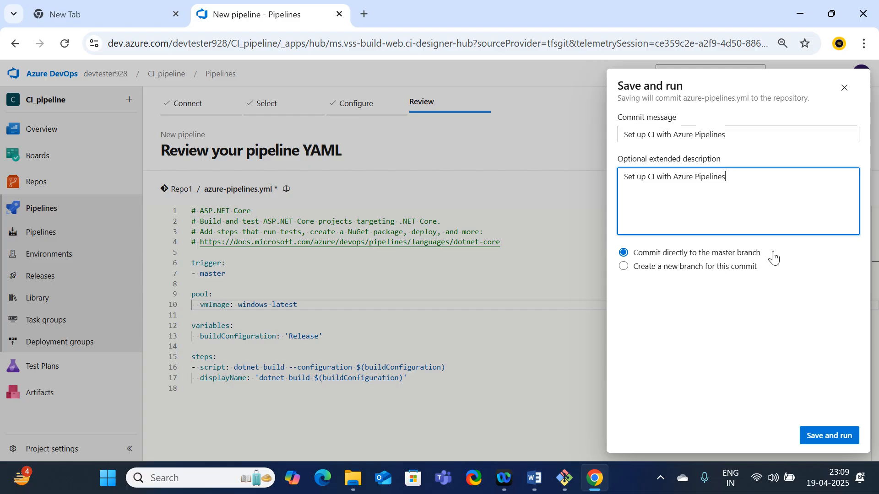
pyautogui.moveTo(771, 255); pyautogui.dragTo(712, 259)
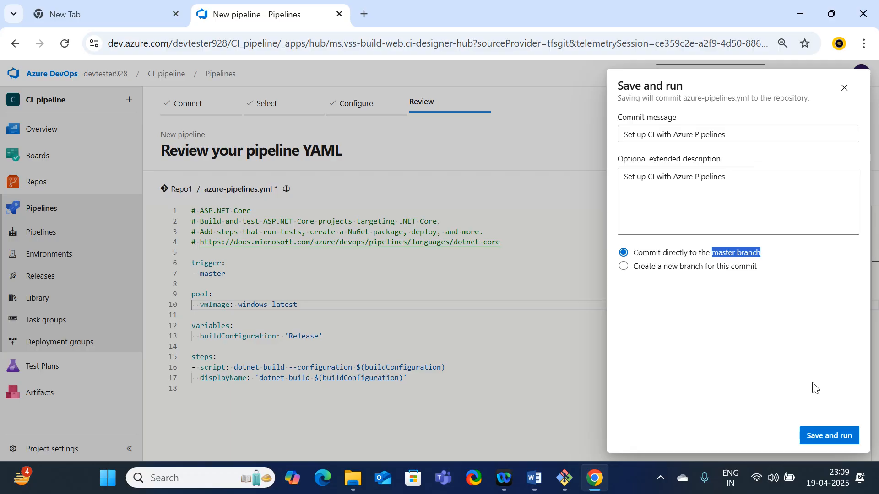
pyautogui.click(829, 436)
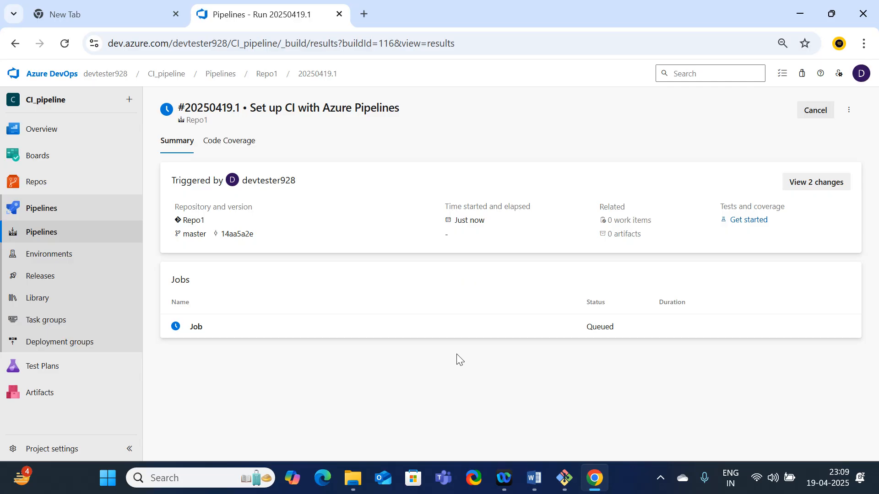
# Open the run's job log and examine its job preparation parameters
pyautogui.click(192, 333)
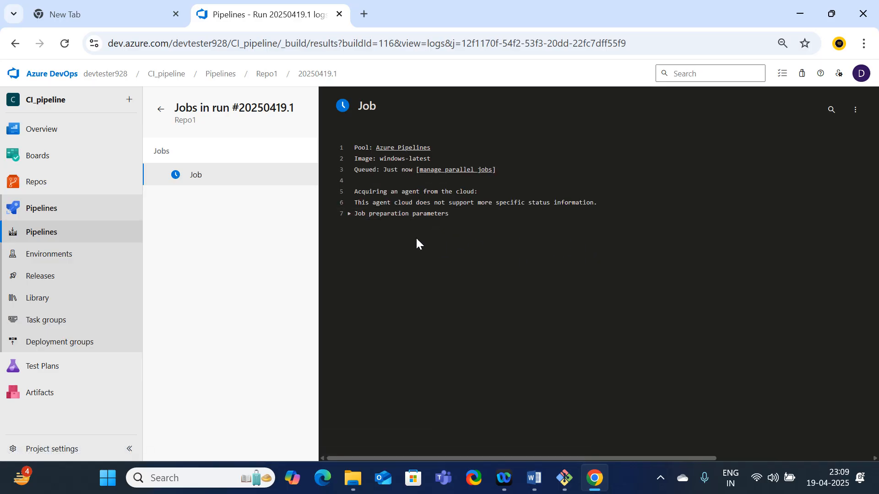
pyautogui.click(349, 213)
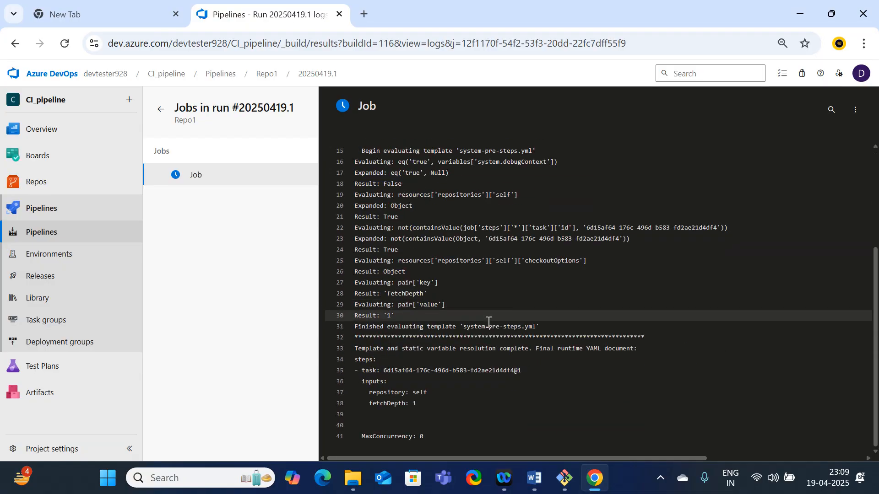
pyautogui.scroll(3, 489, 323)
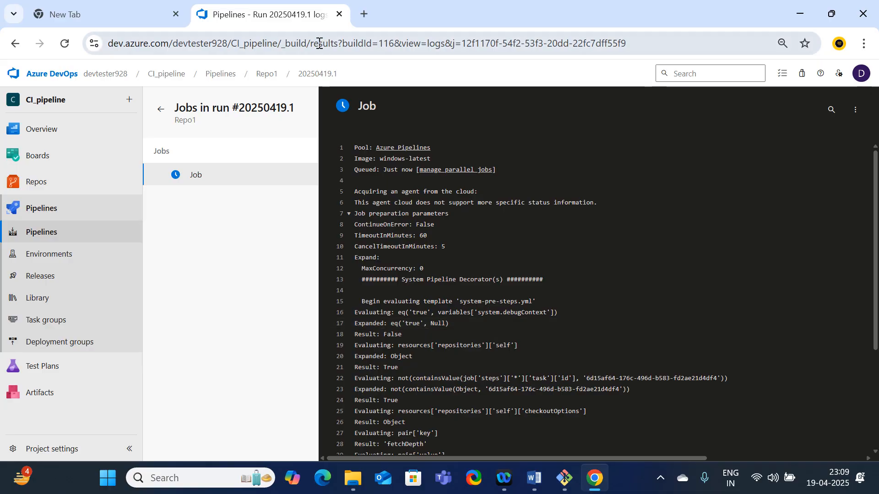
pyautogui.scroll(-3, 509, 217)
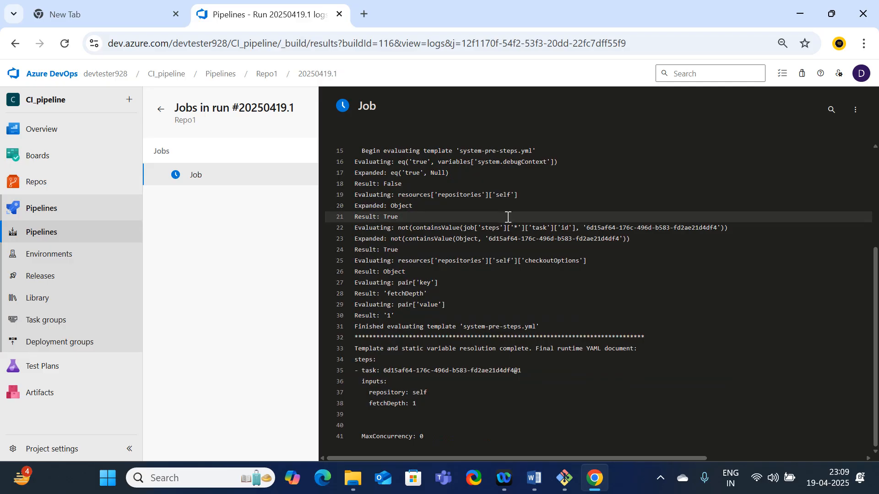
pyautogui.scroll(3, 506, 311)
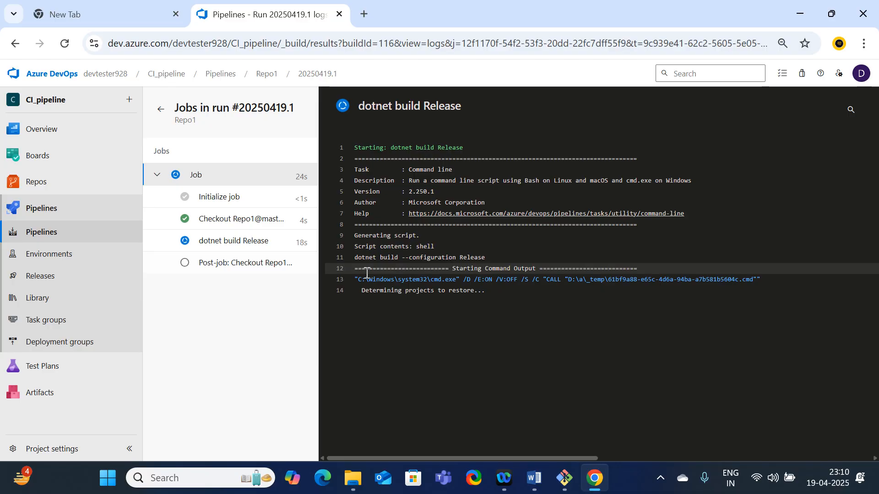
# Duplicate the run's browser tab and look through the Repo1 files of the CI_pipeline project in the duplicate
pyautogui.rightClick(283, 15)
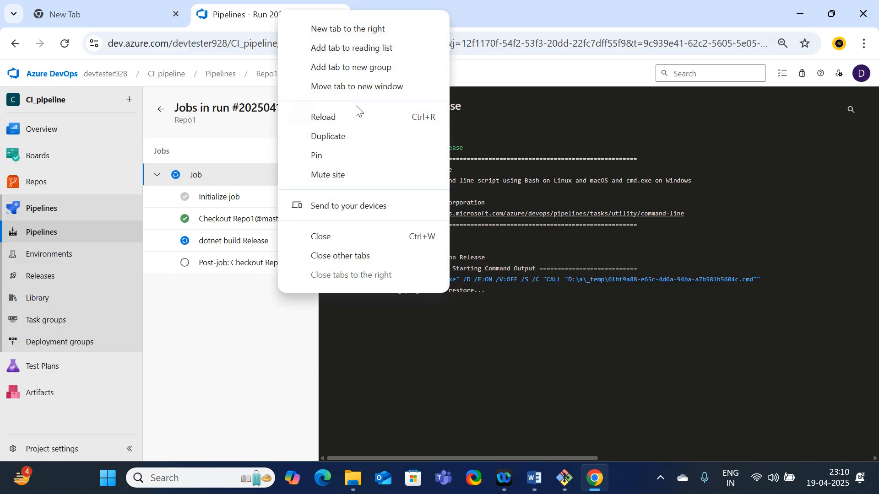
pyautogui.click(337, 137)
pyautogui.click(276, 18)
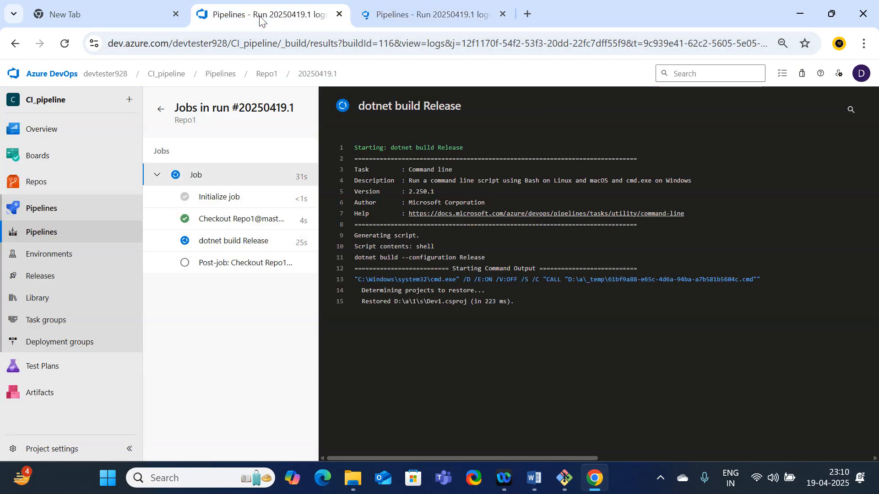
pyautogui.click(418, 13)
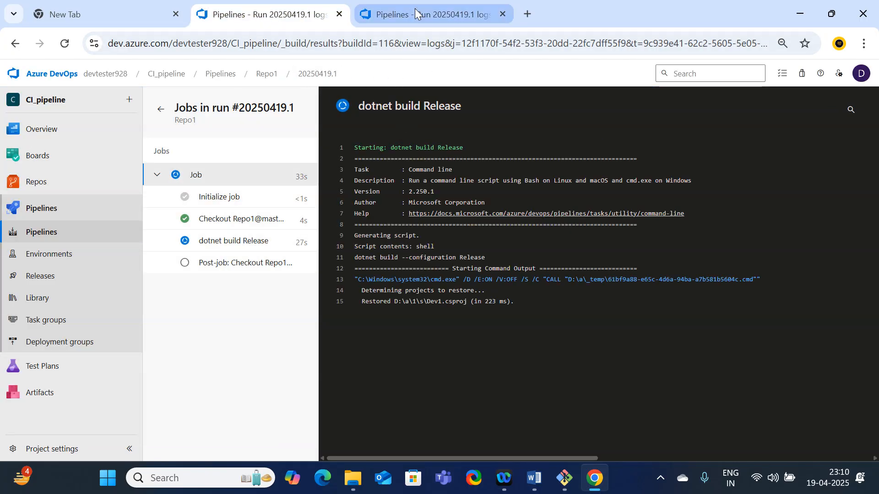
pyautogui.click(52, 74)
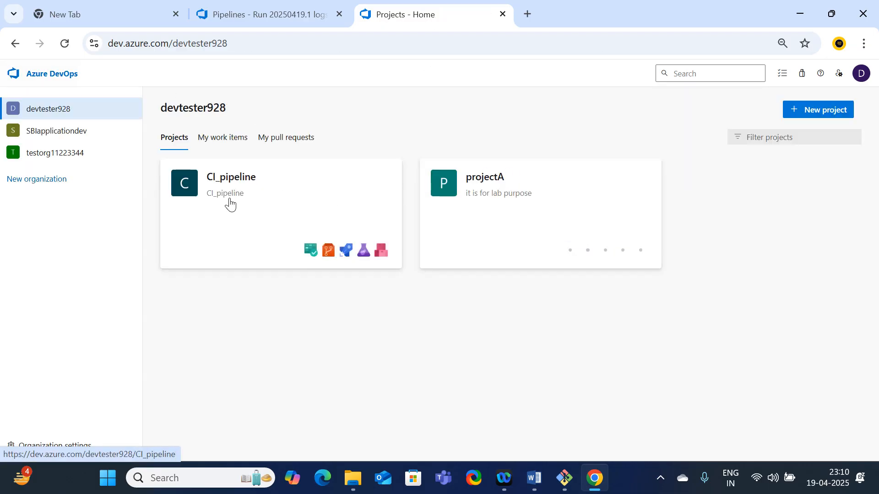
pyautogui.click(291, 188)
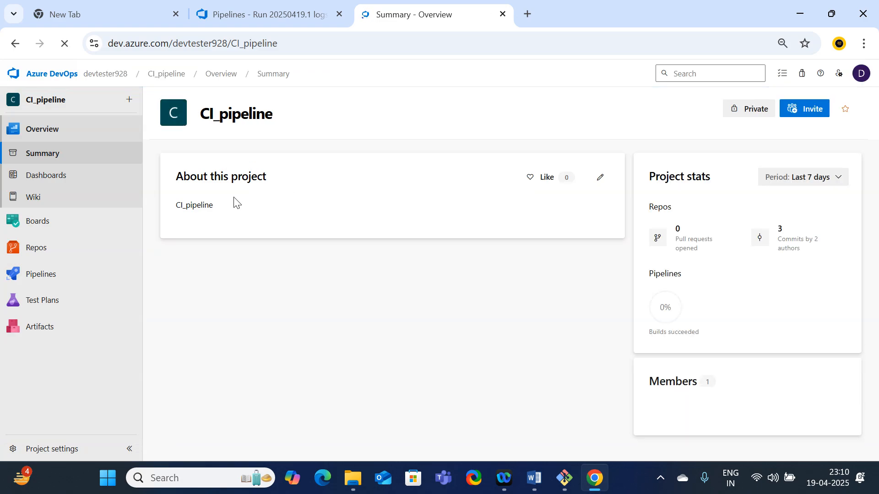
pyautogui.click(54, 253)
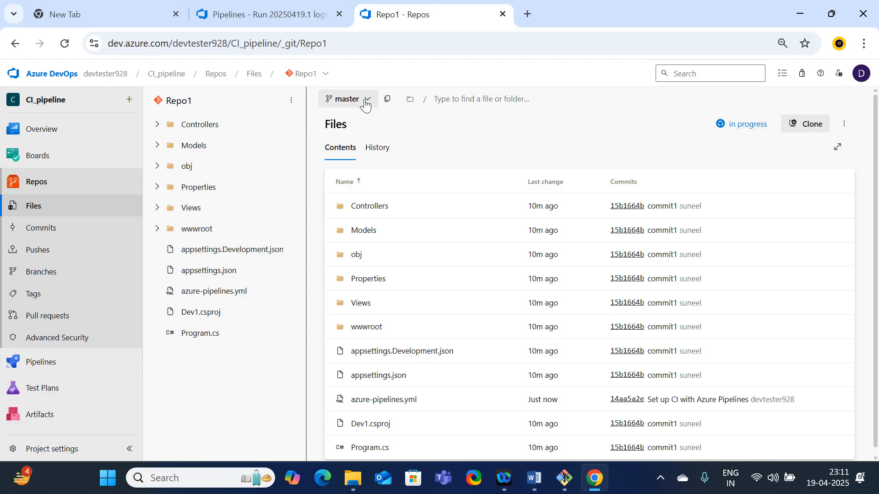
pyautogui.scroll(-1, 436, 329)
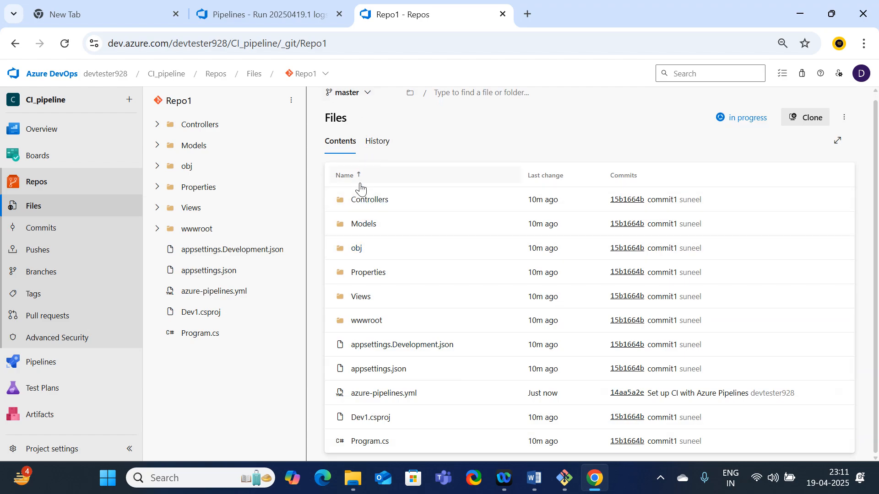
pyautogui.scroll(1, 361, 188)
# Create a branch named branch1 based on master in Repo1 and check the running build's progress
pyautogui.click(367, 100)
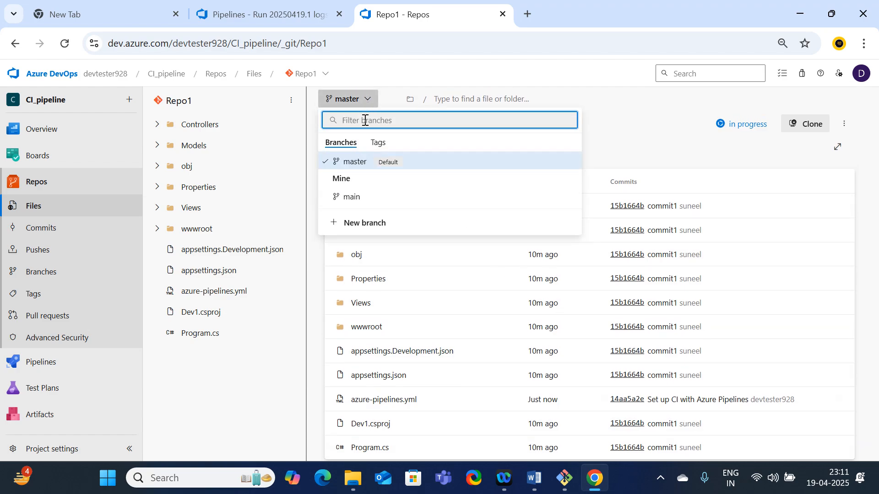
pyautogui.click(355, 224)
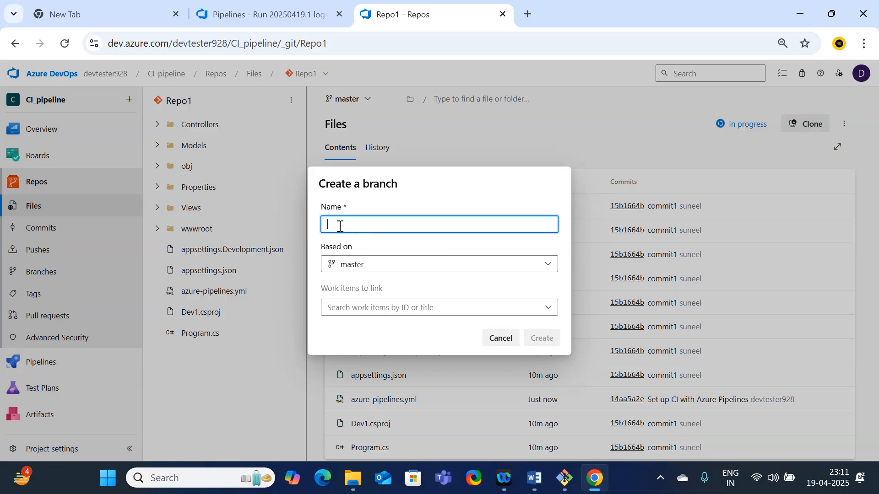
pyautogui.write('branch1')
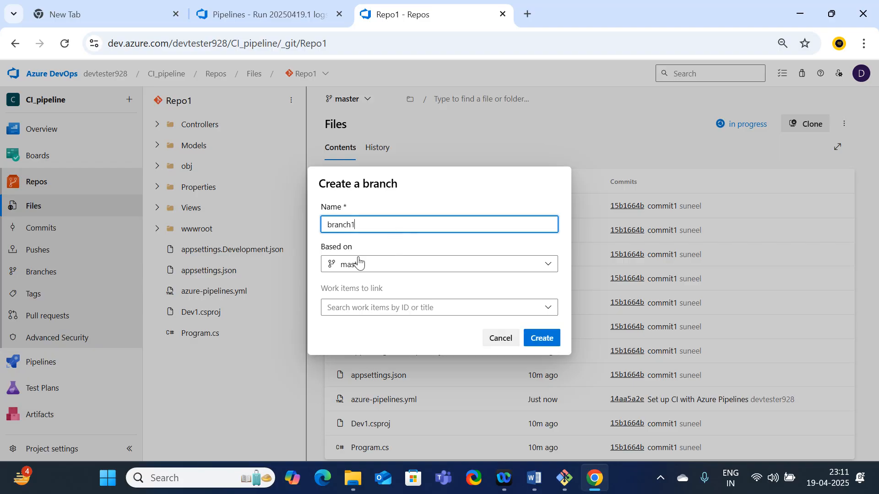
pyautogui.click(409, 267)
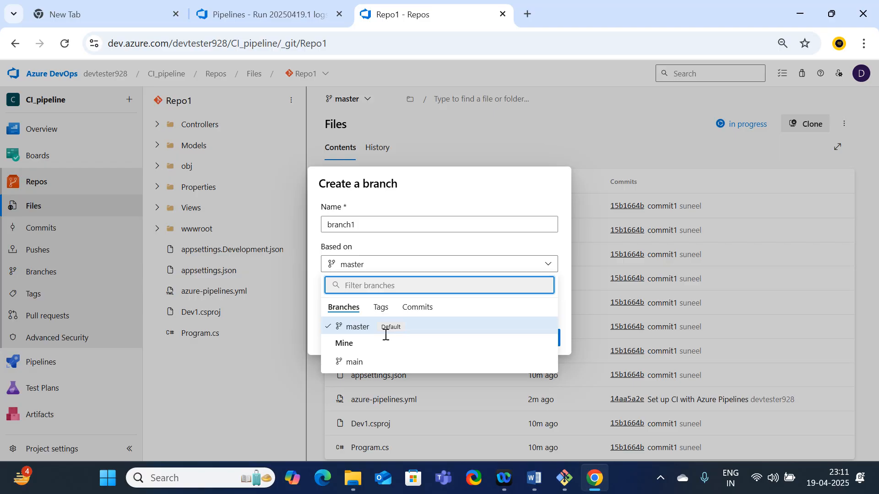
pyautogui.click(357, 336)
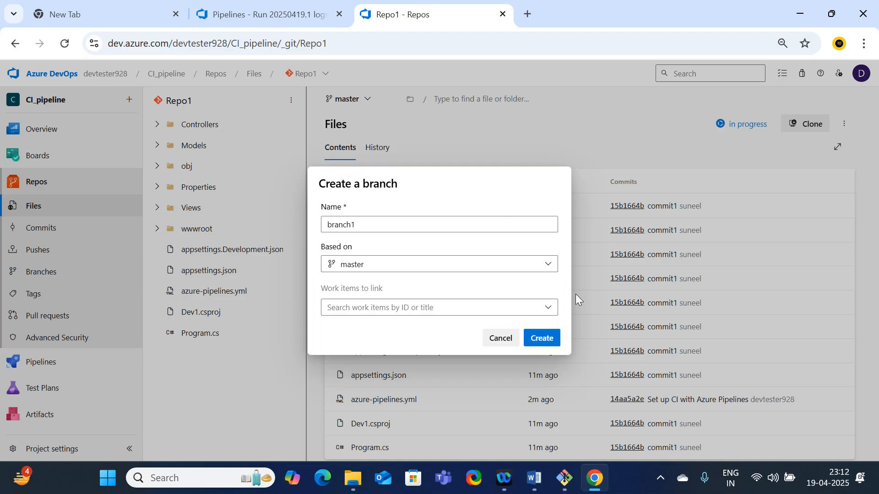
pyautogui.click(543, 311)
pyautogui.click(515, 276)
pyautogui.click(542, 339)
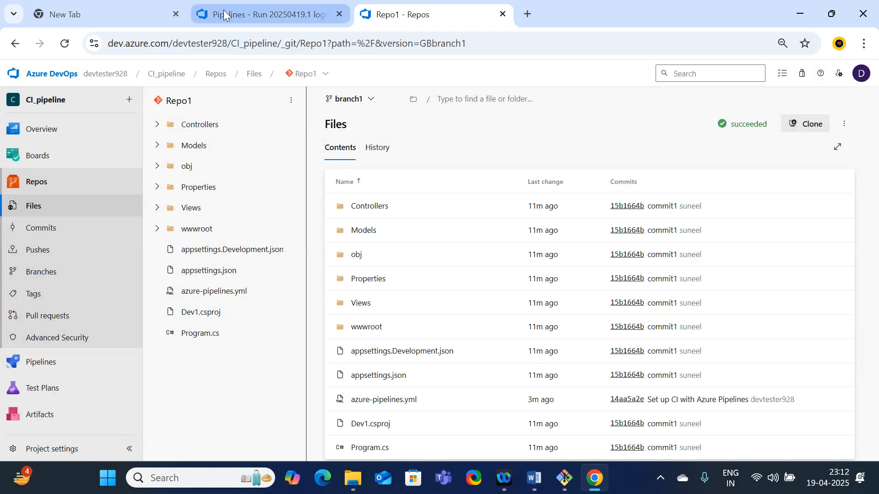
pyautogui.click(225, 15)
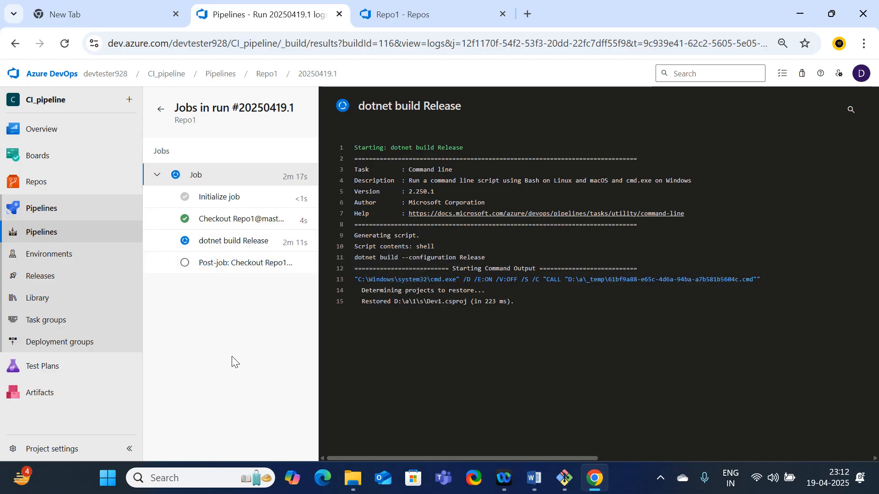
pyautogui.click(422, 13)
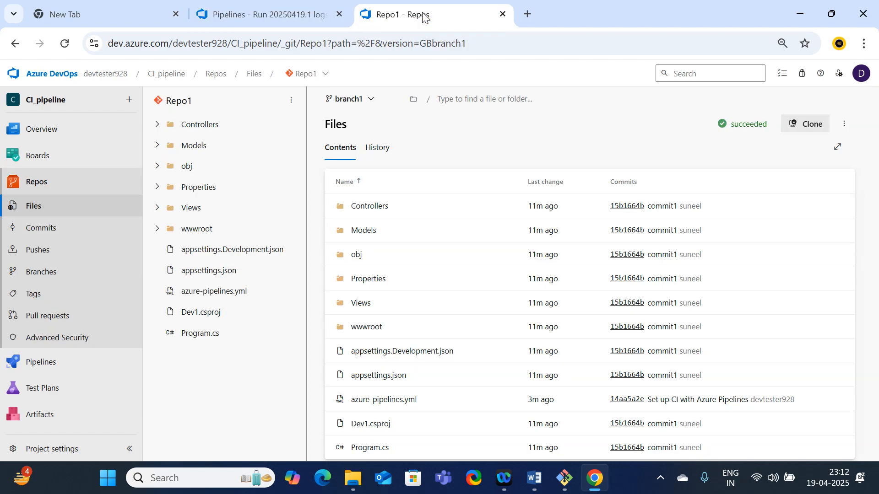
# Check the Repo1 branch list and open HomeController.cs from the Controllers folder on branch1
pyautogui.scroll(-1, 458, 284)
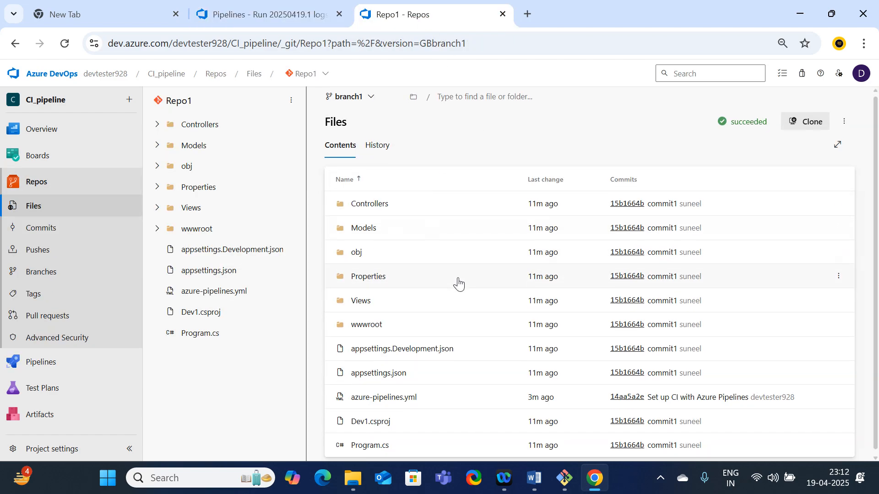
pyautogui.scroll(1, 458, 284)
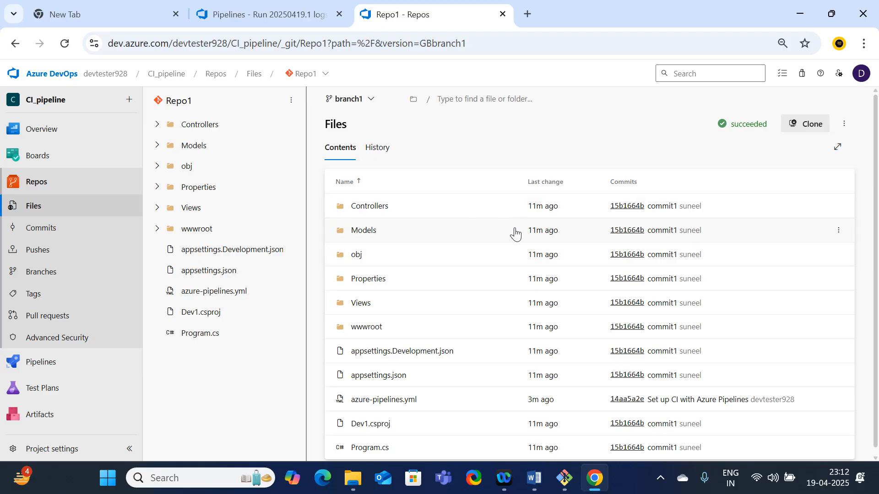
pyautogui.click(367, 99)
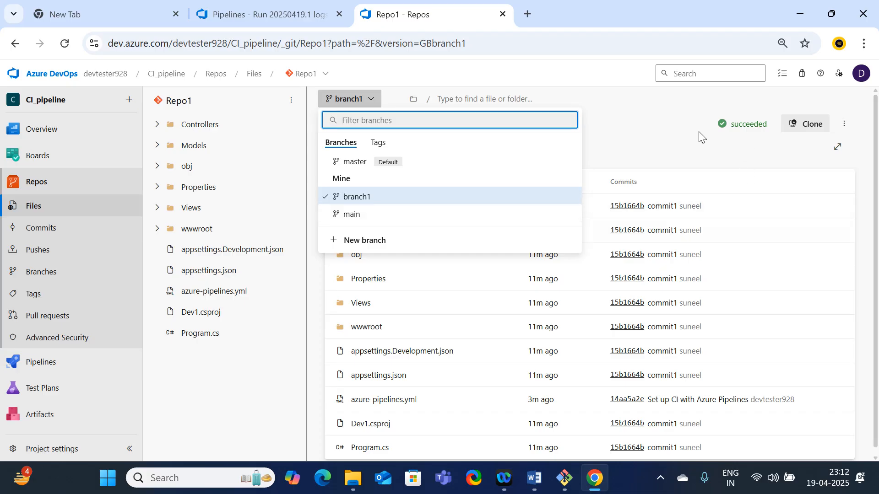
pyautogui.click(677, 151)
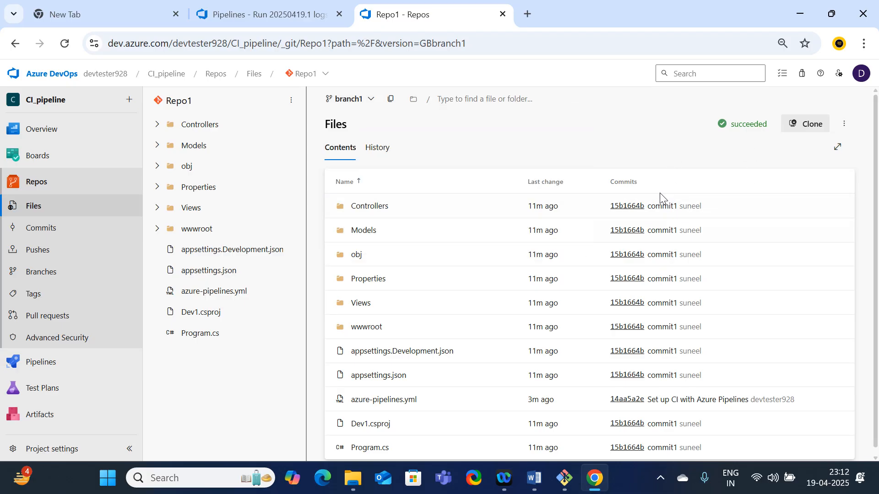
pyautogui.click(370, 207)
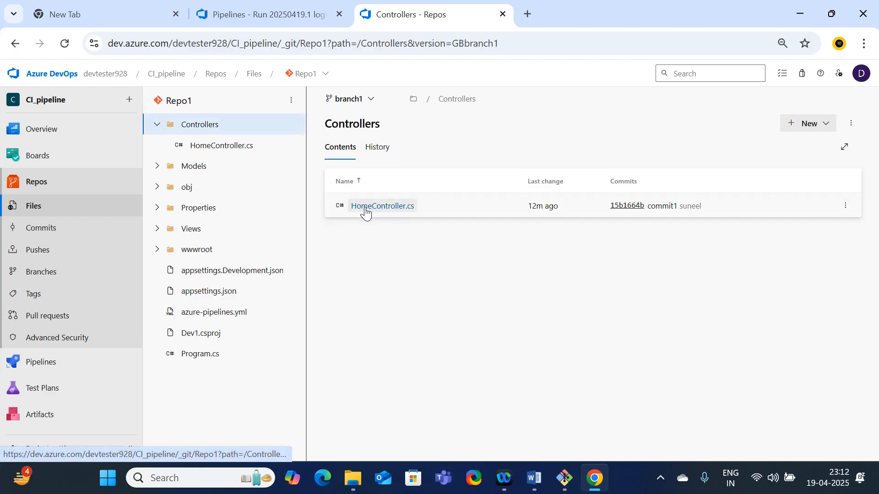
pyautogui.click(366, 208)
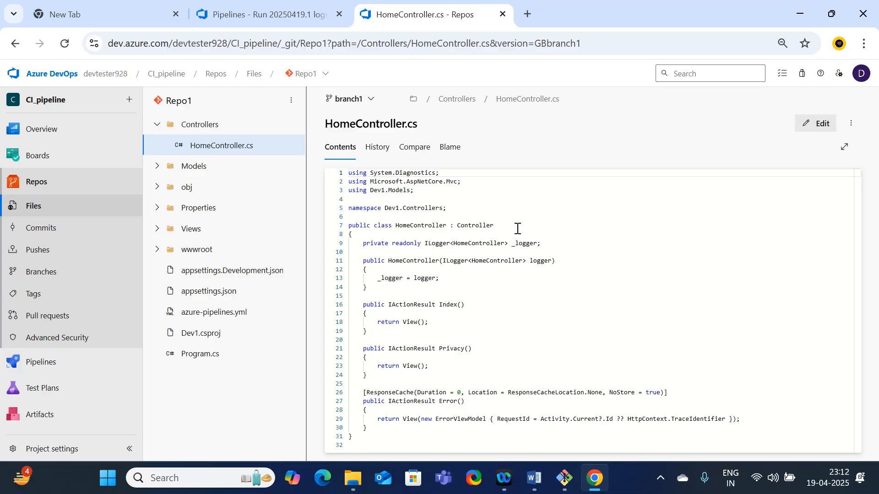
# Delete the class's opening brace on line 8 of HomeController.cs and commit to branch1 with the comment "Updated HomeController.cs"
pyautogui.click(811, 124)
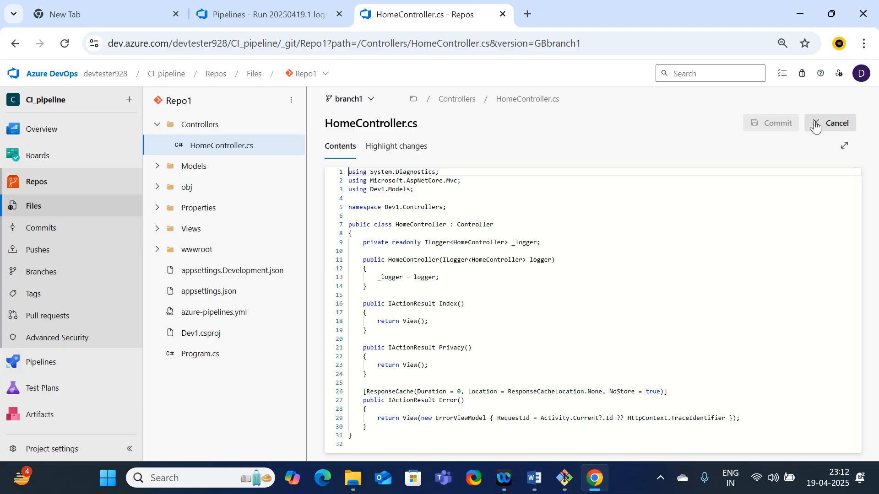
pyautogui.click(352, 233)
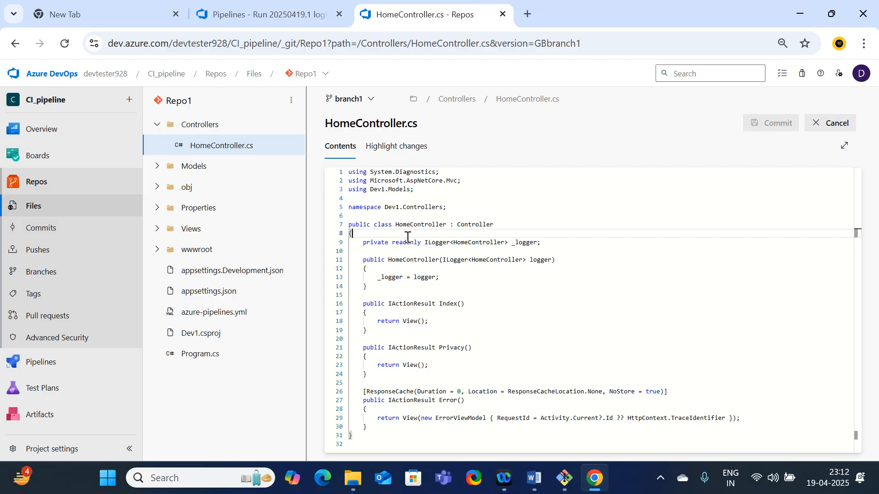
pyautogui.press('BackSpace')
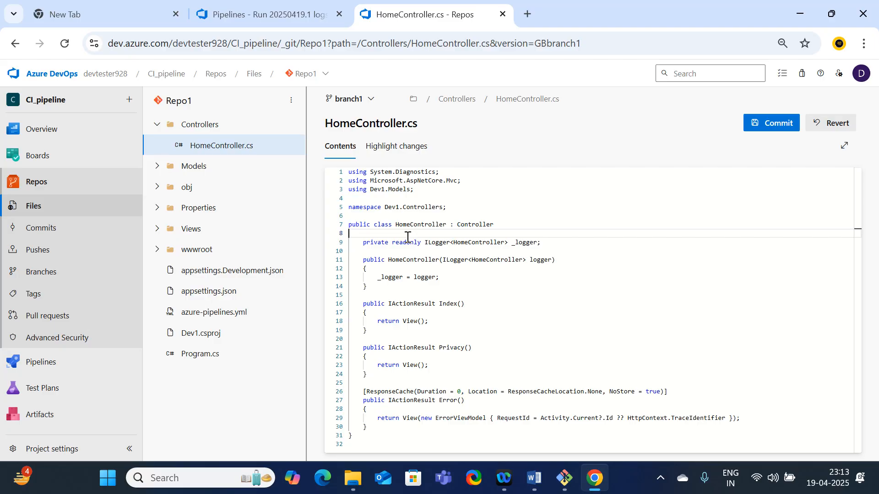
pyautogui.click(778, 130)
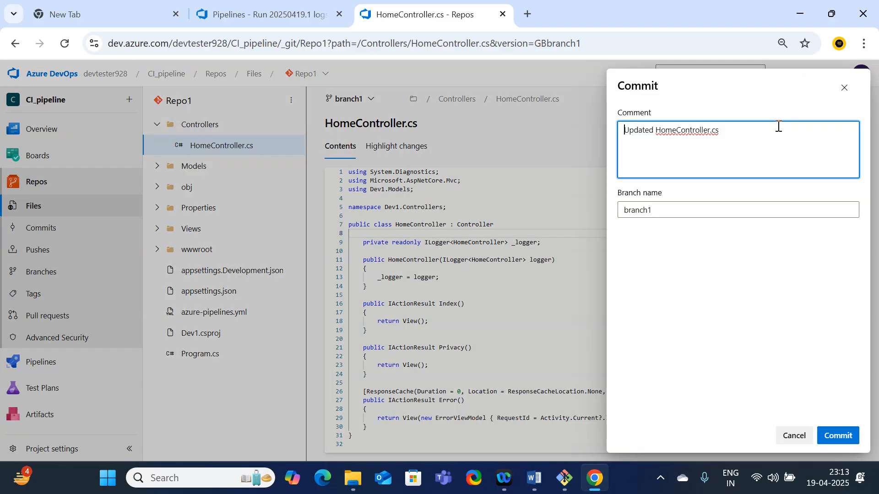
pyautogui.click(844, 442)
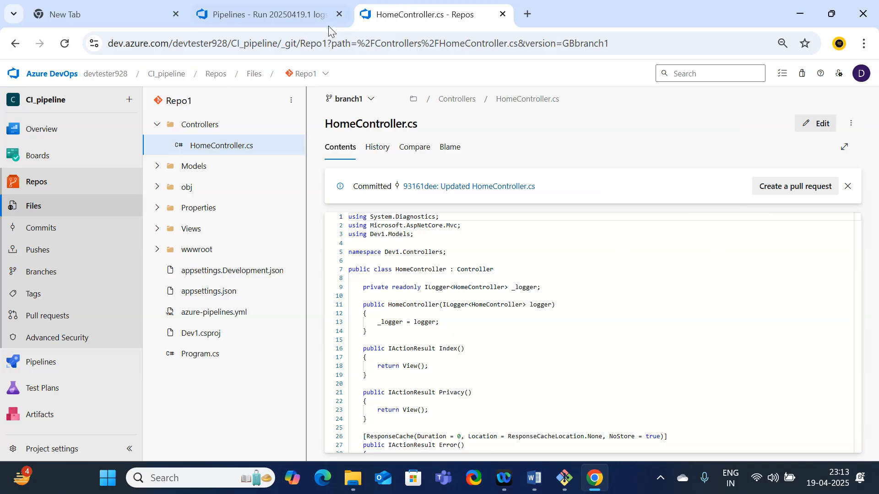
# Check the dotnet build Release log of run #20250419.1 and return to the run's summary
pyautogui.click(291, 13)
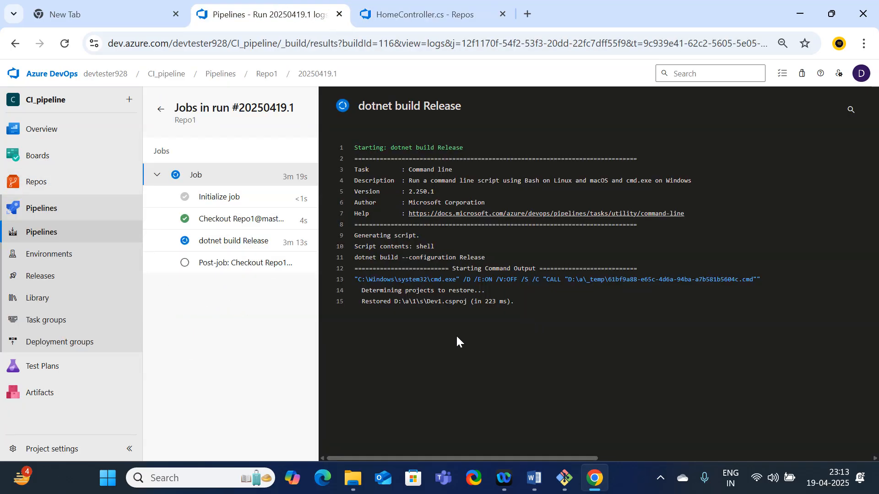
pyautogui.click(414, 13)
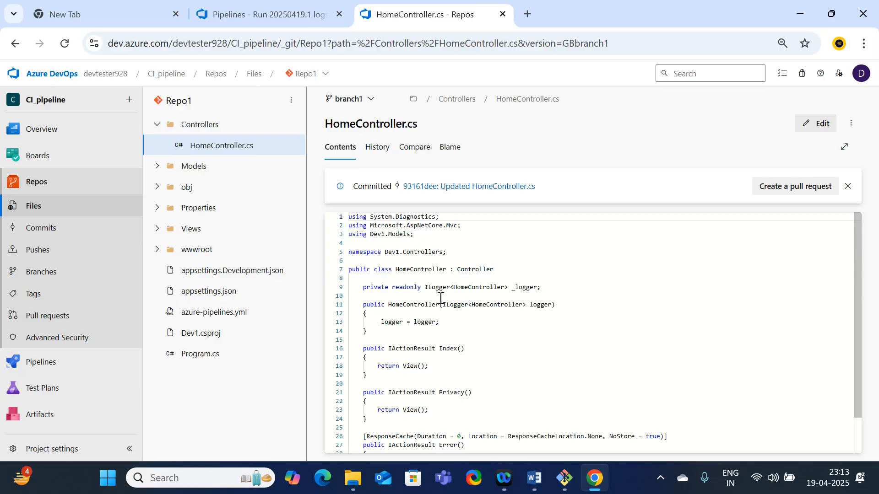
pyautogui.click(263, 15)
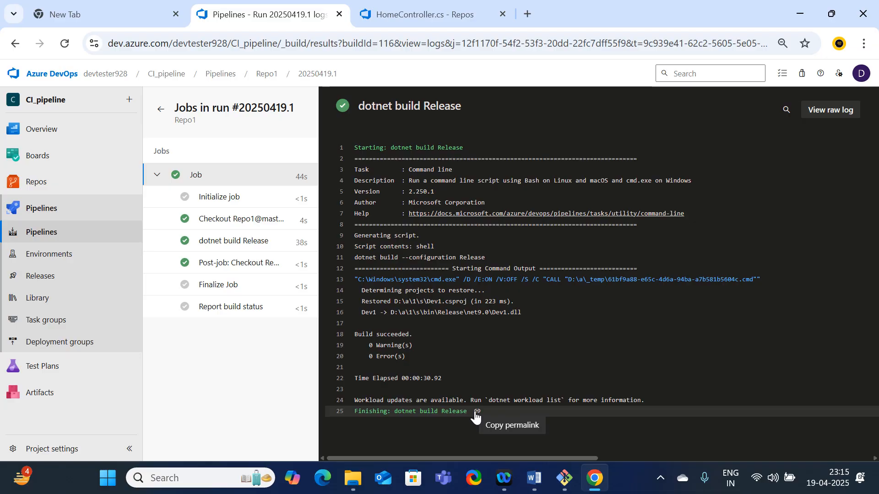
pyautogui.click(160, 110)
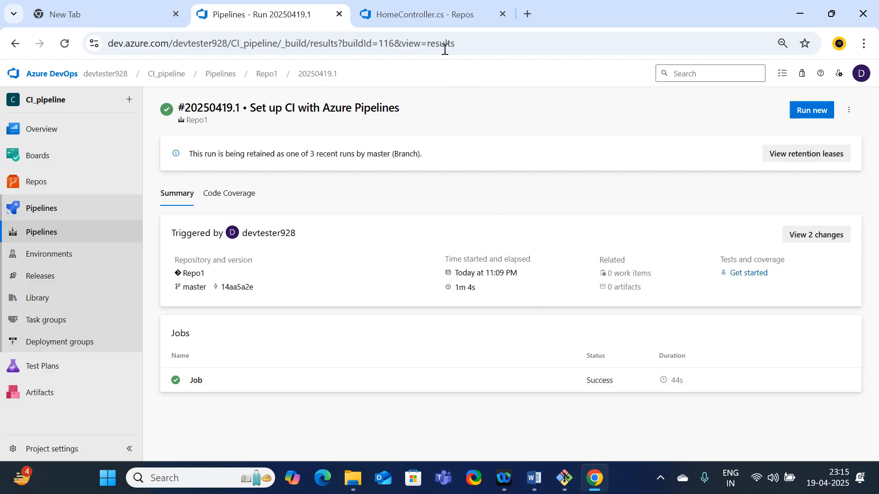
# Create a pull request titled "Updated HomeController.cs" from branch1 into master in Repo1
pyautogui.click(400, 8)
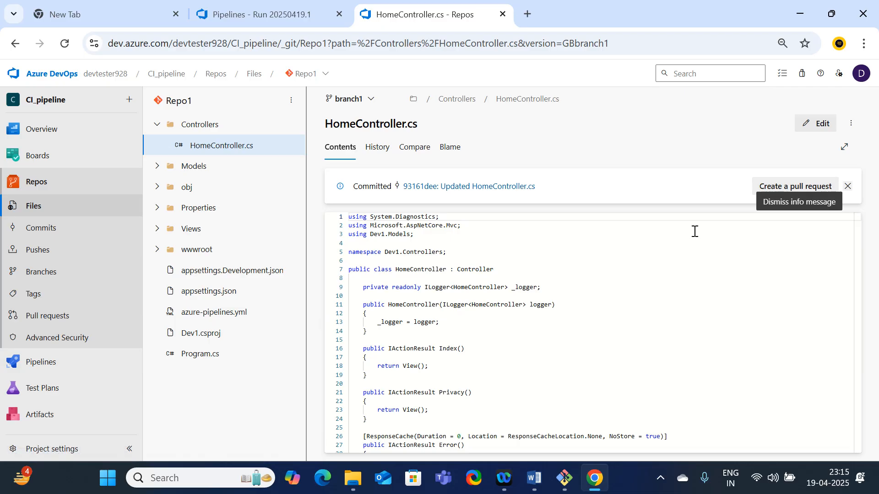
pyautogui.click(27, 317)
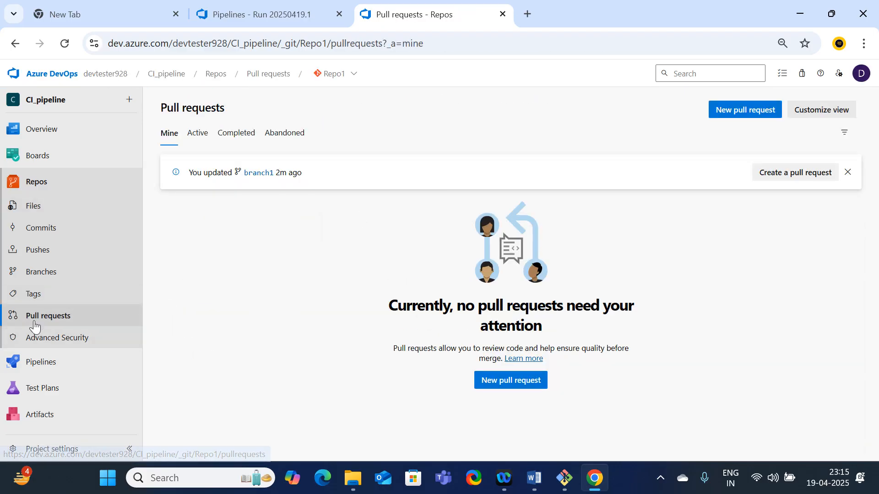
pyautogui.click(511, 383)
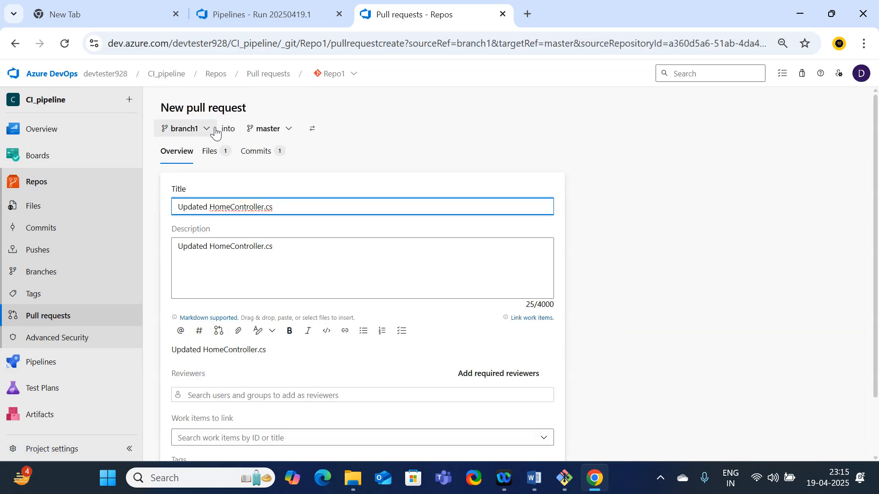
pyautogui.scroll(-2, 476, 388)
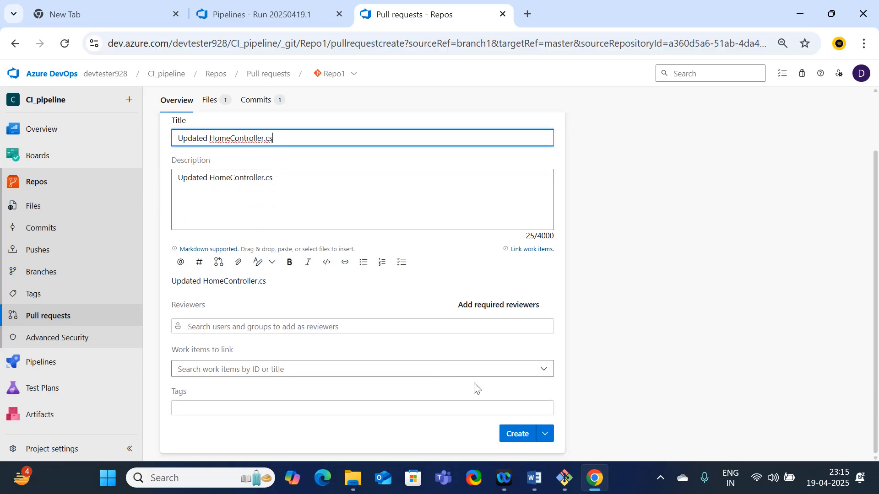
pyautogui.click(518, 440)
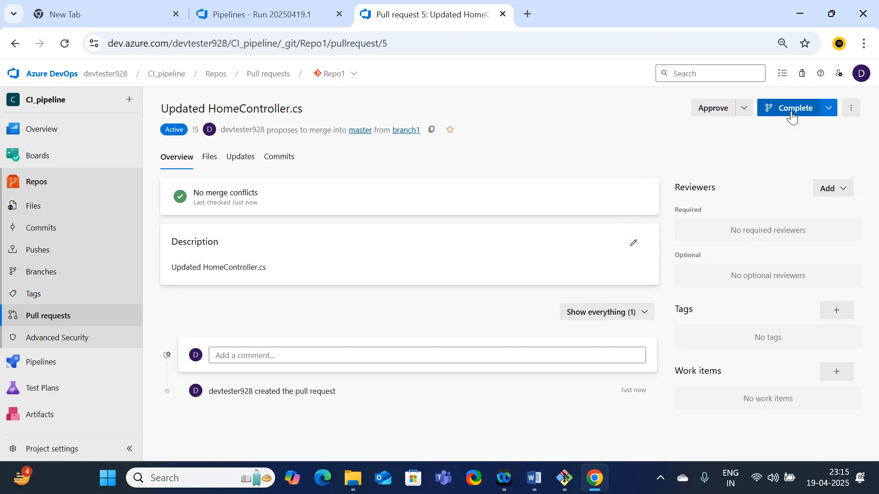
# Approve the pull request, complete it with Merge (no fast forward) without deleting branch1, and review its status
pyautogui.click(704, 115)
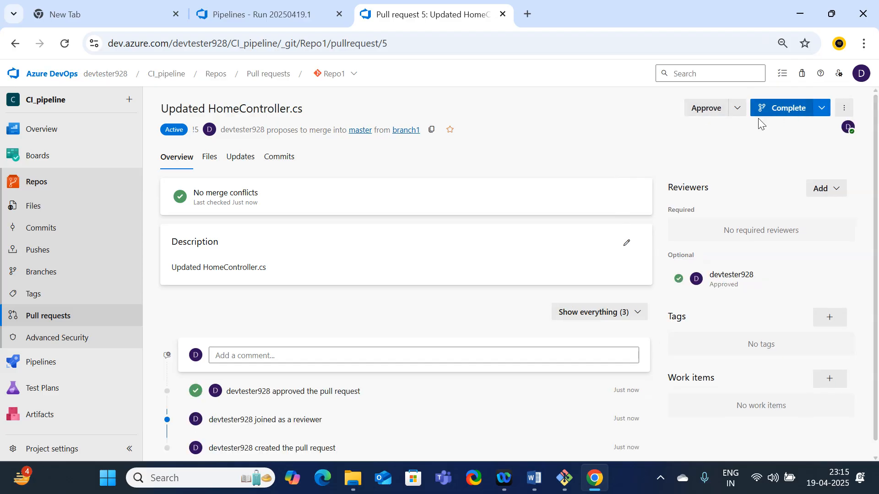
pyautogui.click(774, 111)
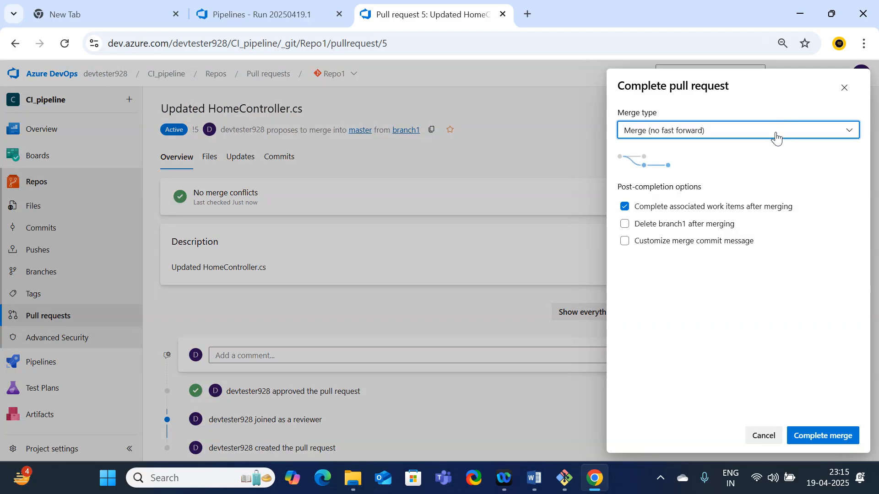
pyautogui.click(824, 440)
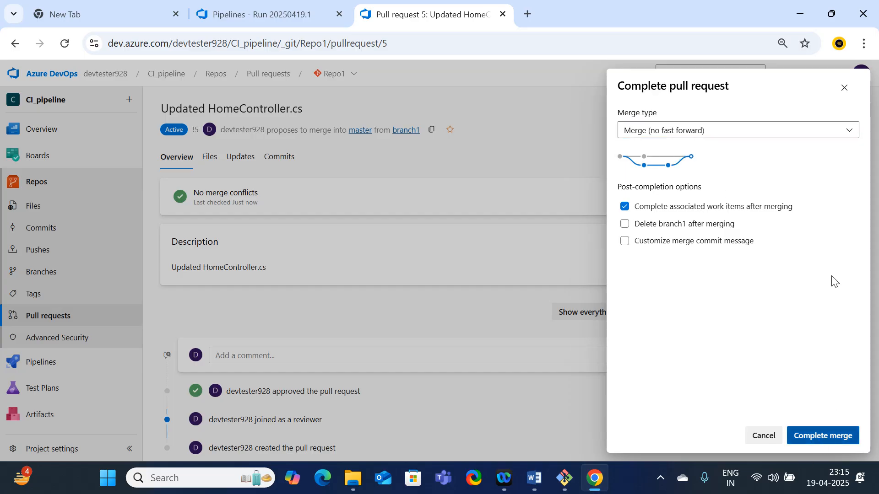
pyautogui.click(815, 441)
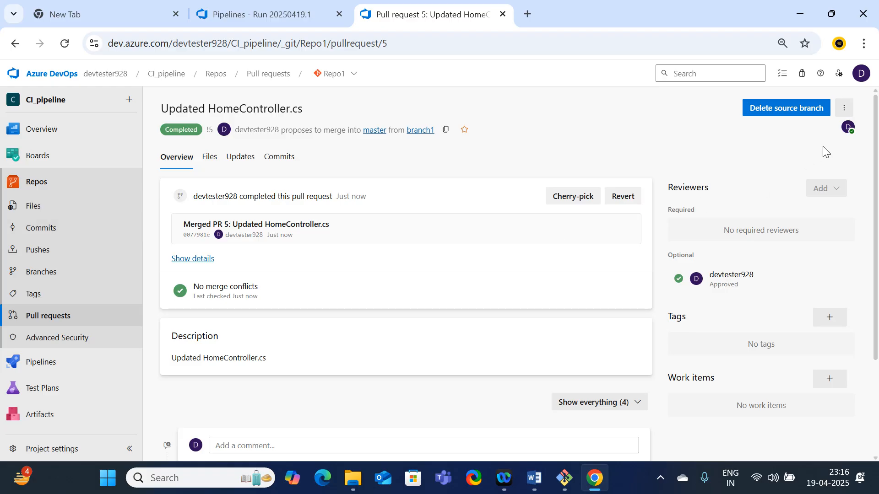
pyautogui.scroll(-3, 798, 169)
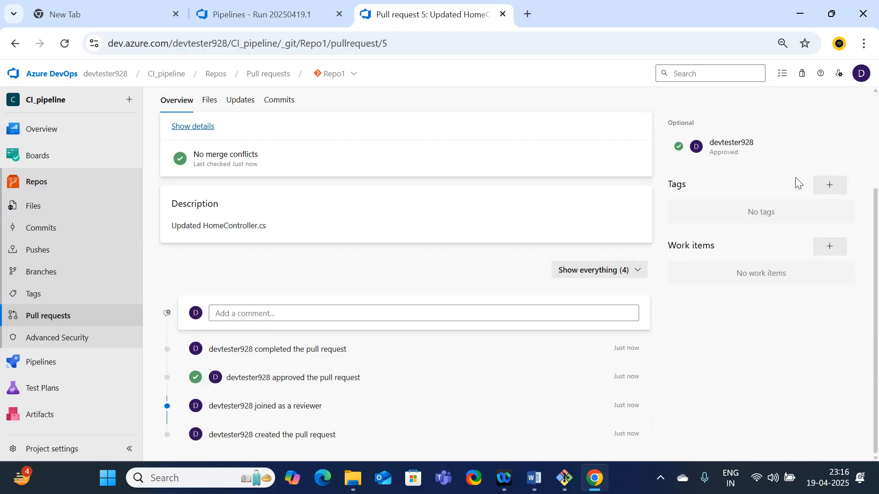
pyautogui.scroll(3, 645, 294)
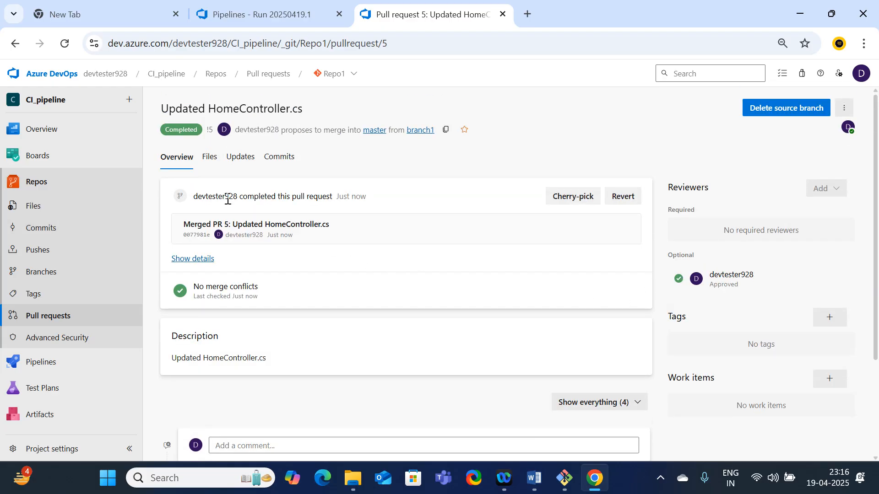
pyautogui.moveTo(167, 132); pyautogui.dragTo(204, 133)
# Switch the Repo1 files to the master branch and inspect Controllers/HomeController.cs for the merged change
pyautogui.click(49, 204)
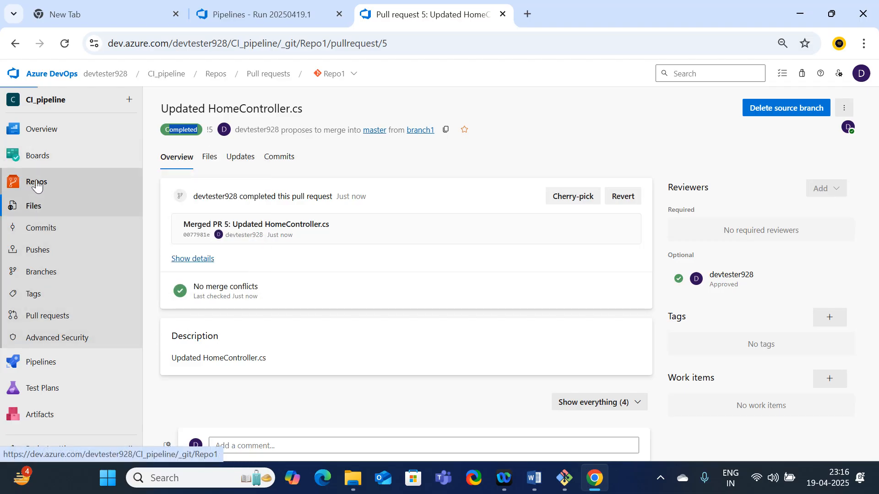
pyautogui.click(366, 100)
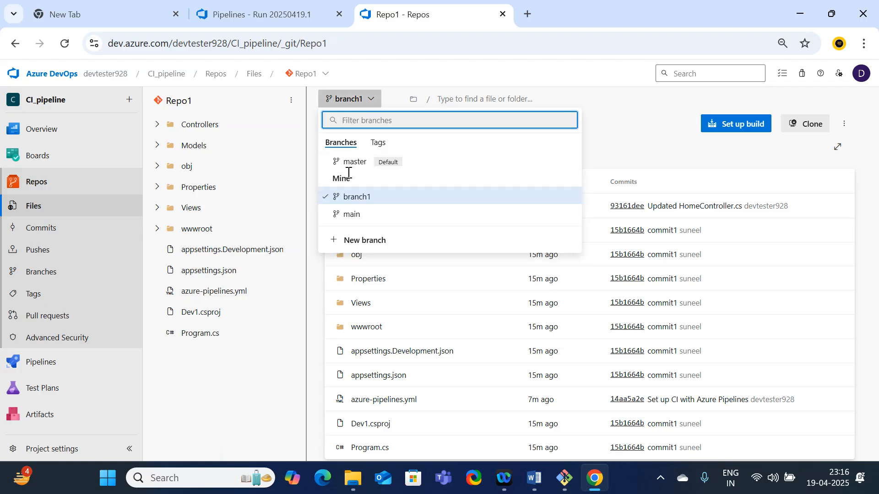
pyautogui.click(346, 166)
pyautogui.click(370, 206)
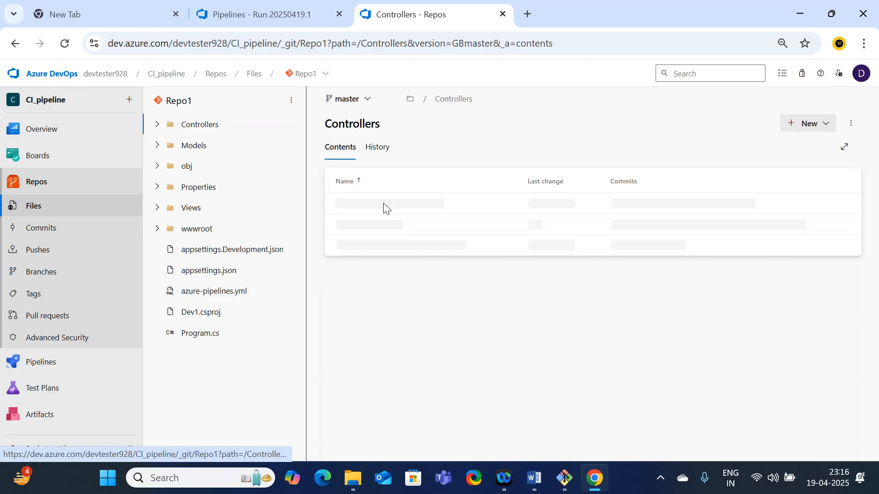
pyautogui.click(373, 207)
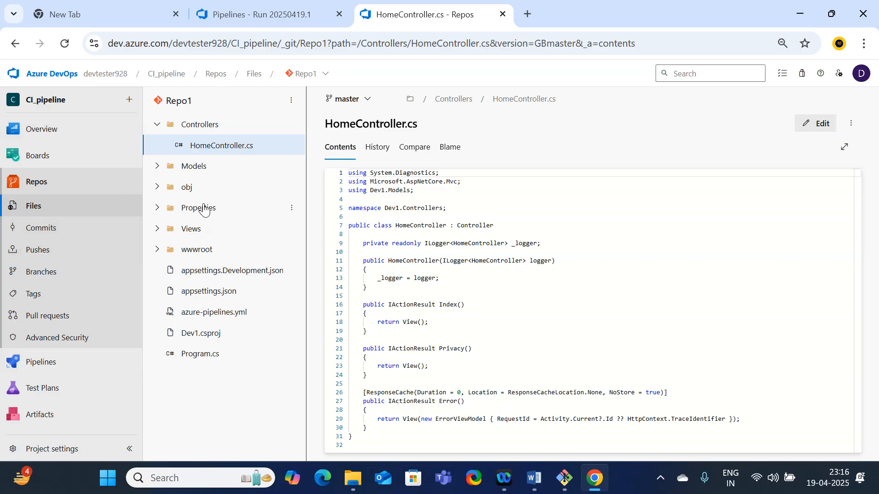
# Open the Repo1 pipeline's run for the merged HomeController.cs pull request and examine its summary
pyautogui.moveTo(94, 379)
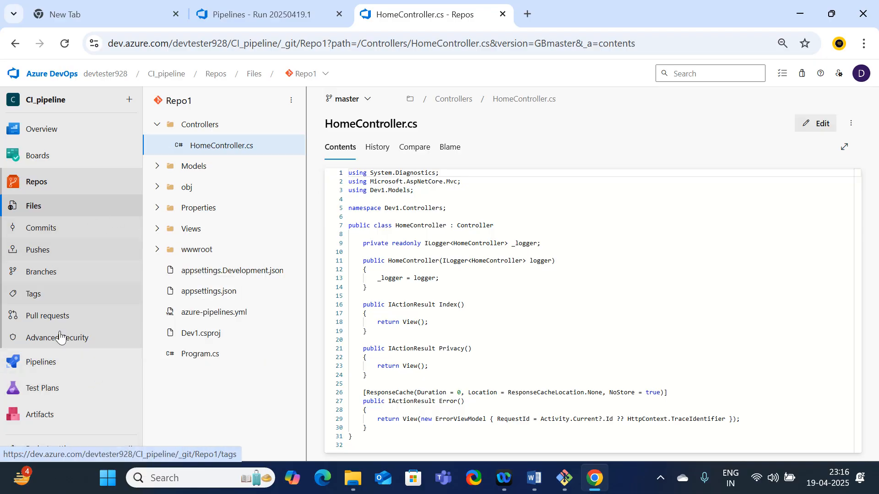
pyautogui.click(17, 365)
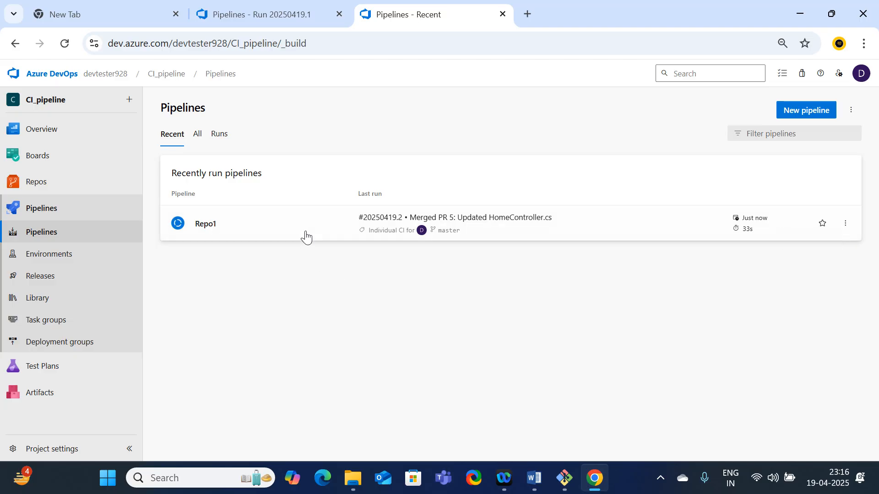
pyautogui.click(203, 226)
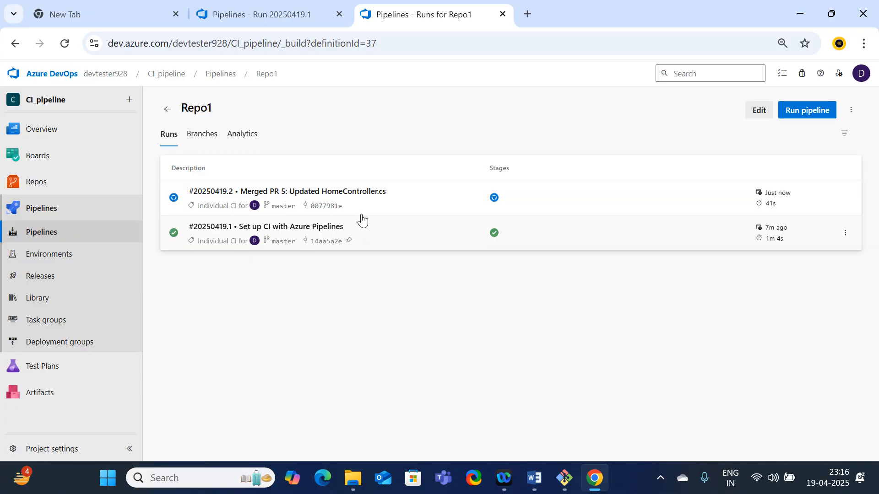
pyautogui.click(210, 200)
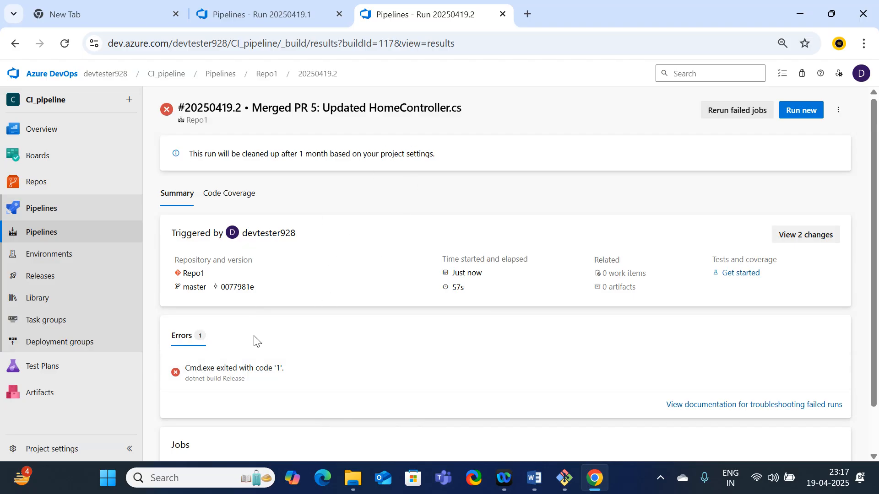
# Open the failed dotnet build Release task's log for run 20250419.2 and examine its errors
pyautogui.click(221, 373)
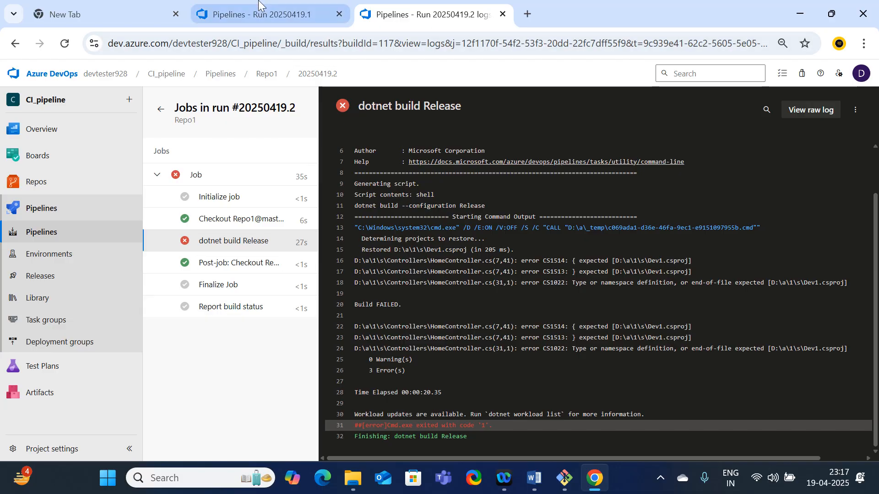
pyautogui.click(247, 15)
pyautogui.click(443, 14)
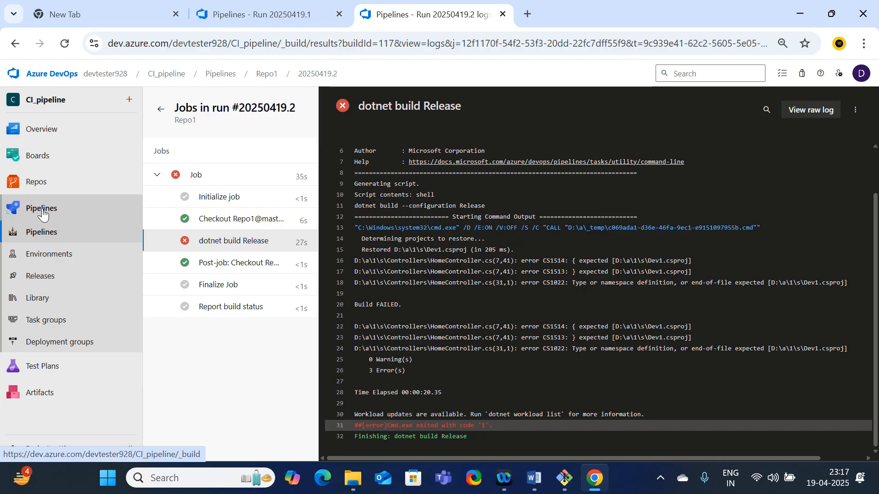
# Open Controllers/HomeController.cs on branch1 in the Repo1 files
pyautogui.click(41, 183)
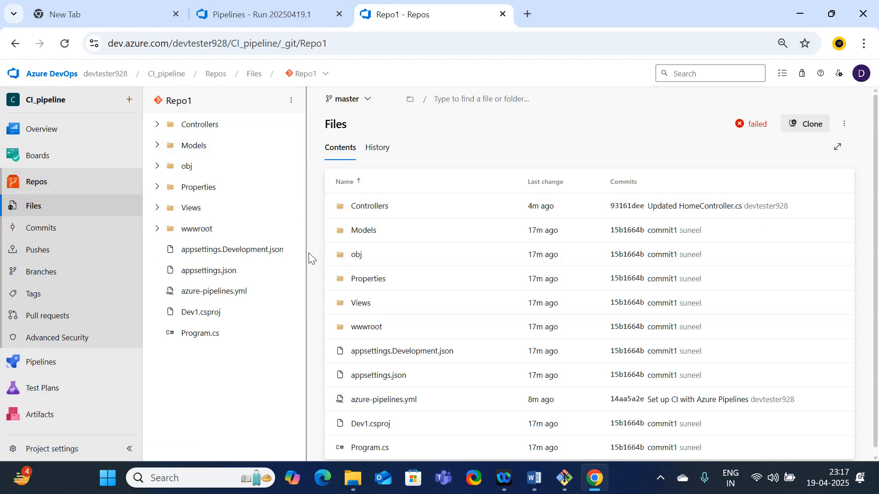
pyautogui.click(361, 100)
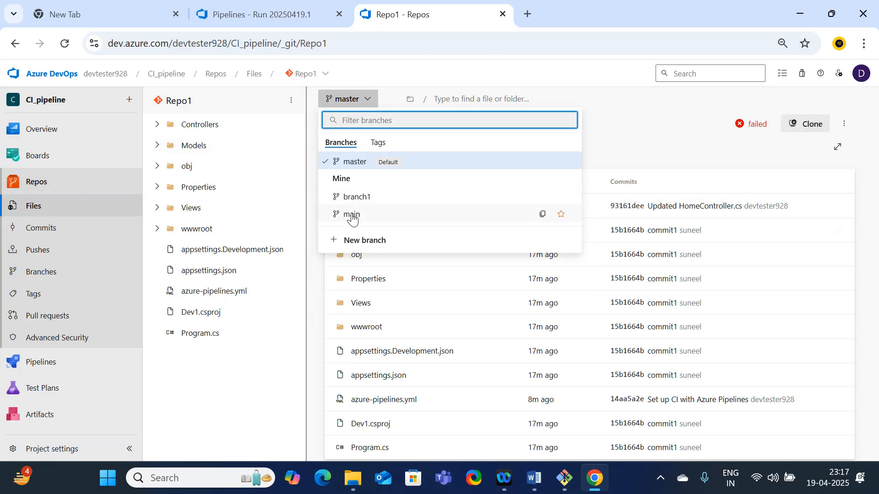
pyautogui.click(356, 198)
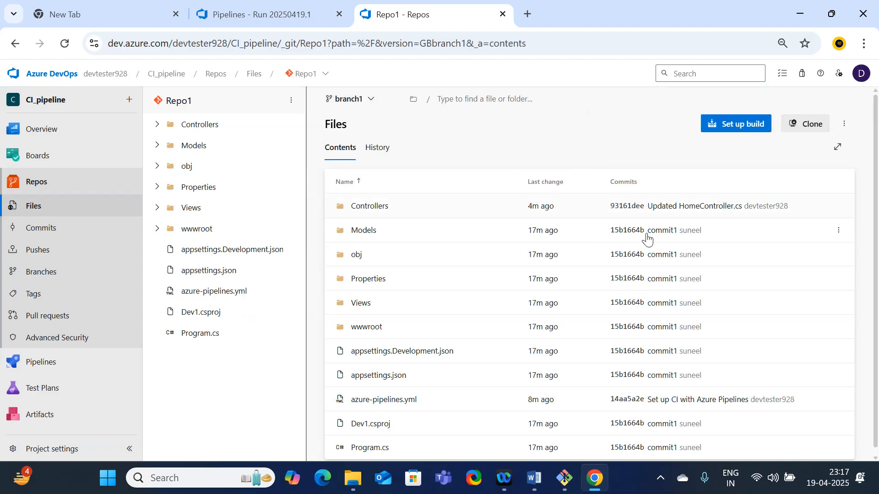
pyautogui.click(374, 209)
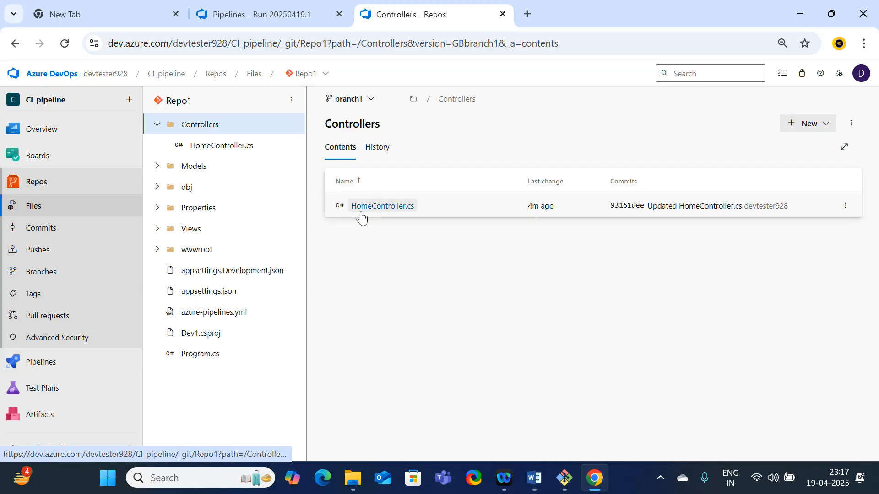
pyautogui.click(369, 207)
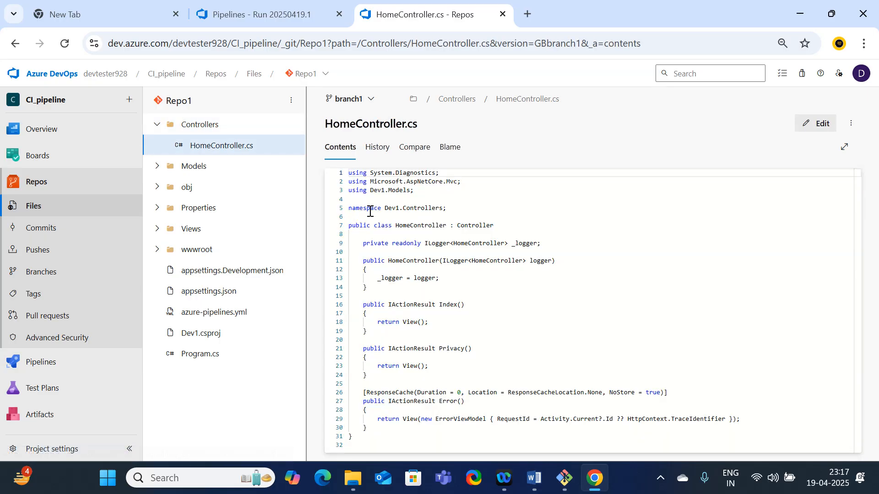
# Add the missing opening brace on line 8 of HomeController.cs and commit it to branch1 with the comment "Updated HomeController.cs"
pyautogui.click(349, 237)
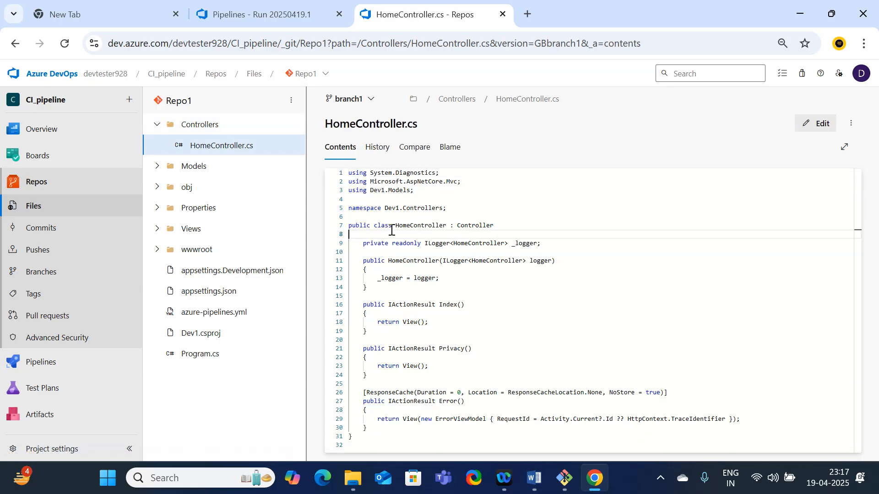
pyautogui.write('{')
pyautogui.click(817, 129)
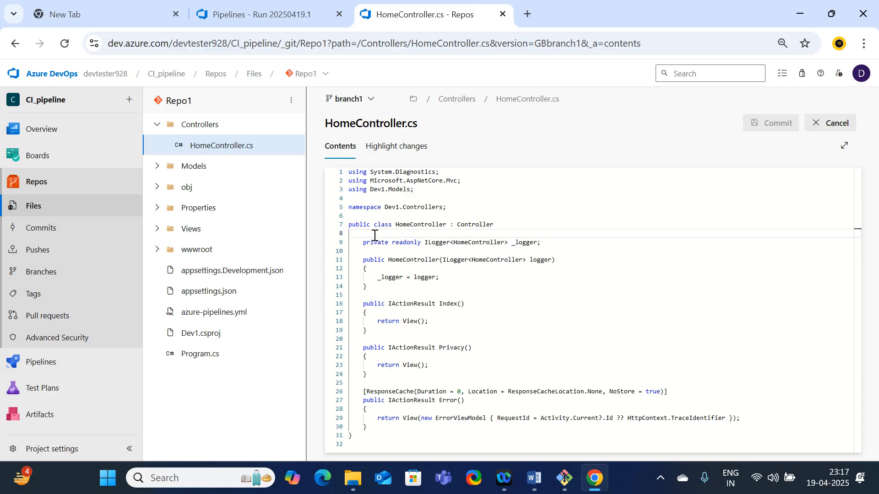
pyautogui.write('{')
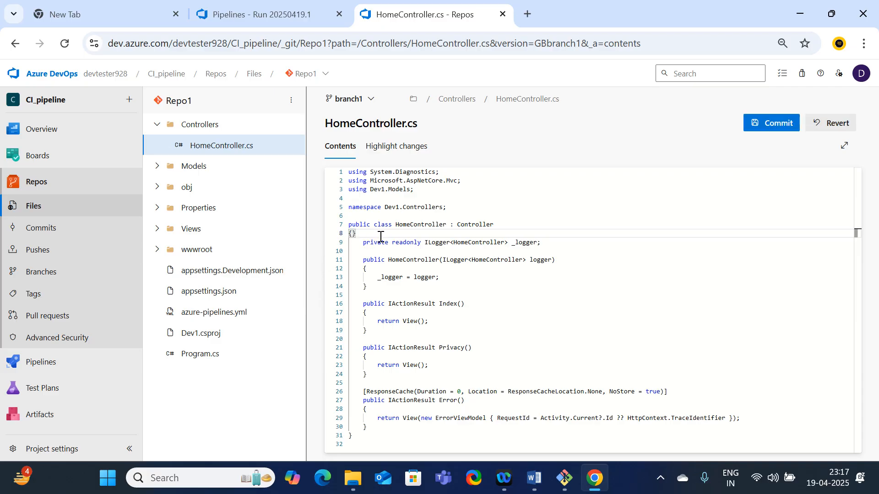
pyautogui.click(786, 129)
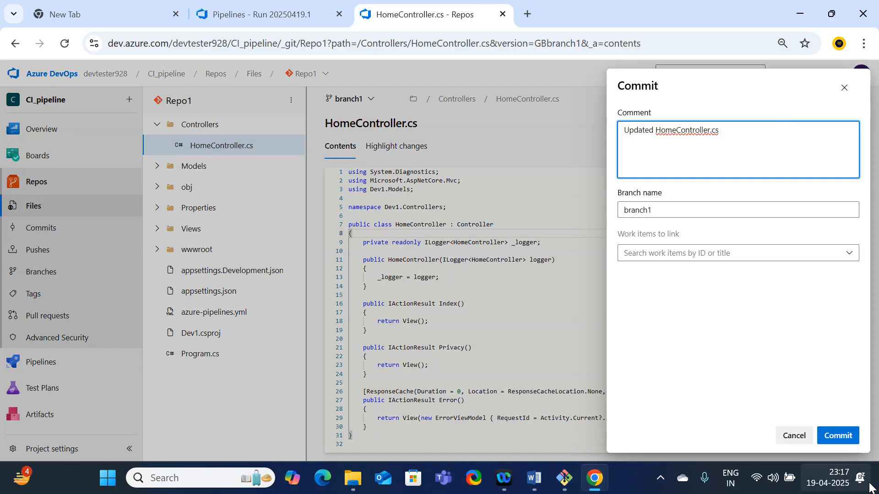
pyautogui.click(845, 438)
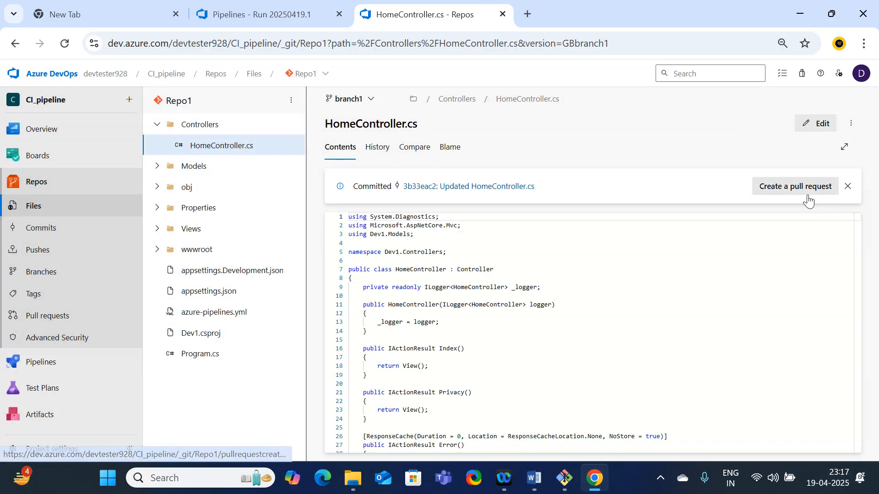
# Create a pull request for the brace fix from branch1 into master, titled "Updated HomeController.cs"
pyautogui.click(808, 197)
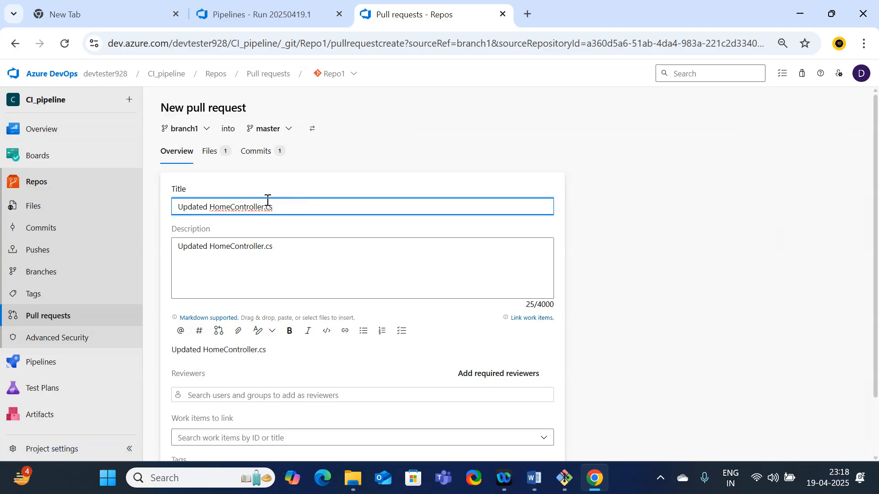
pyautogui.scroll(-3, 324, 321)
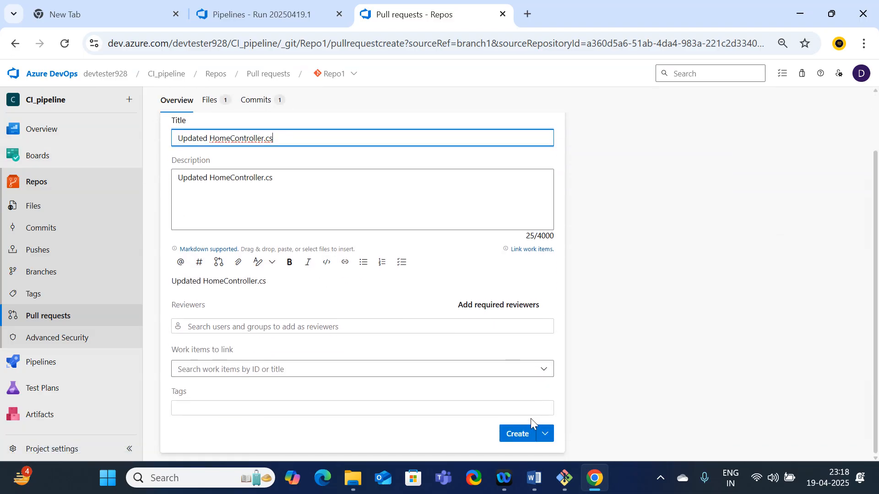
pyautogui.click(508, 433)
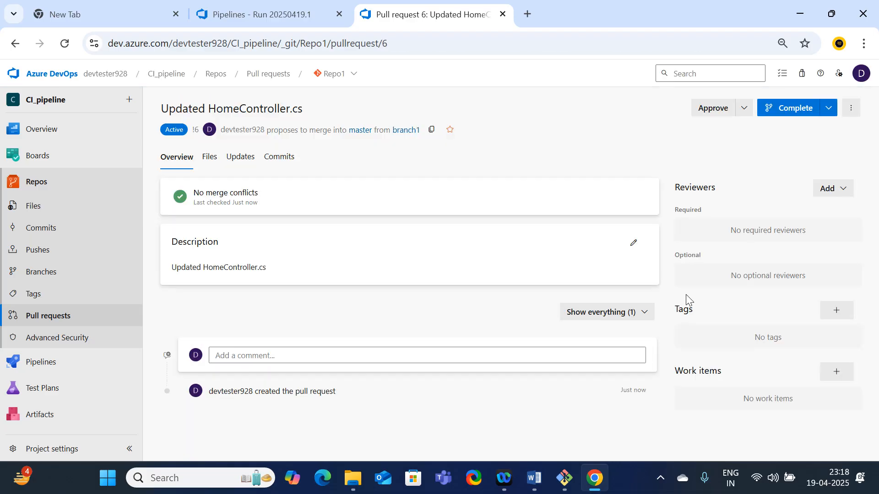
# Approve the new pull request and complete it with Merge (no fast forward), keeping branch1
pyautogui.click(709, 110)
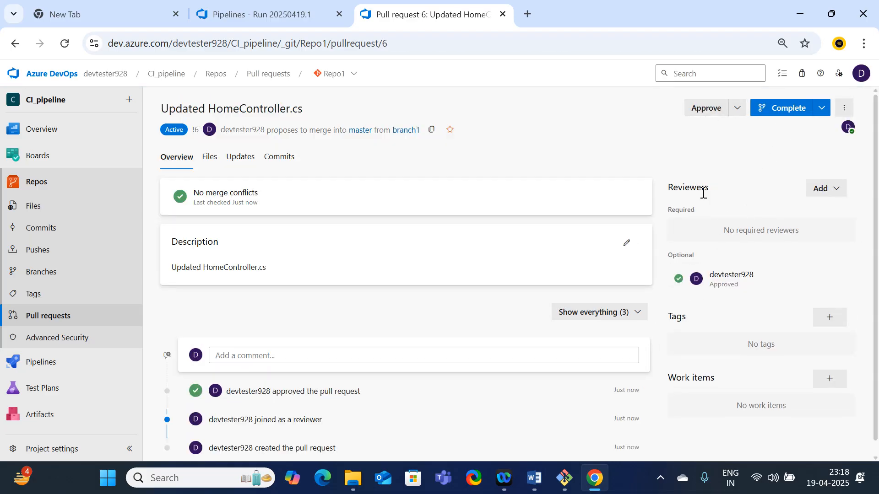
pyautogui.click(795, 113)
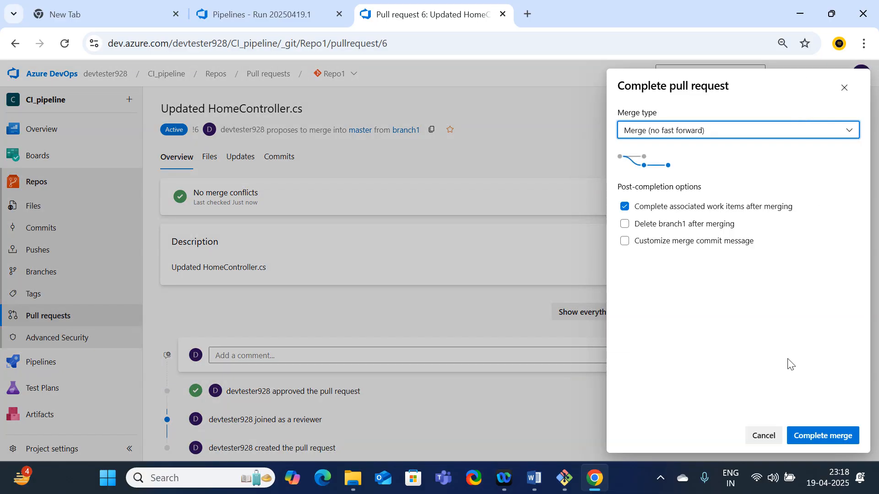
pyautogui.click(810, 435)
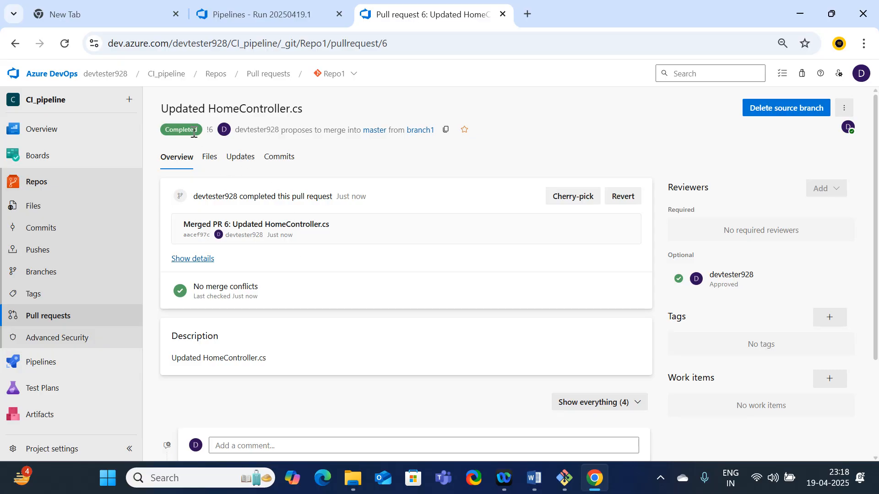
# Open the Repo1 pipeline's run for merged PR 6 and follow its job's build log
pyautogui.click(21, 363)
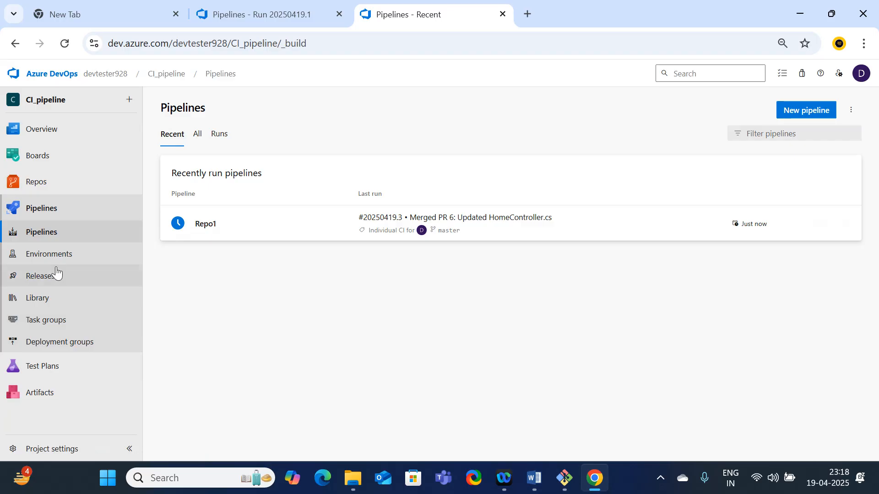
pyautogui.click(44, 235)
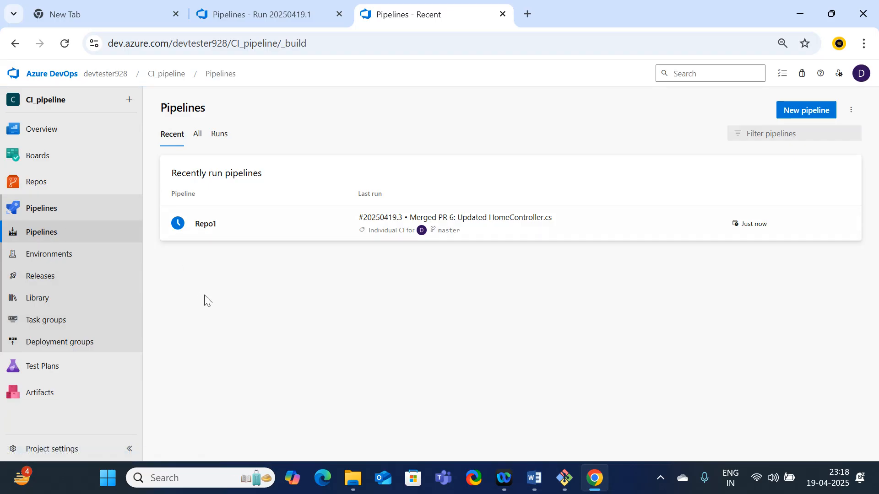
pyautogui.click(205, 227)
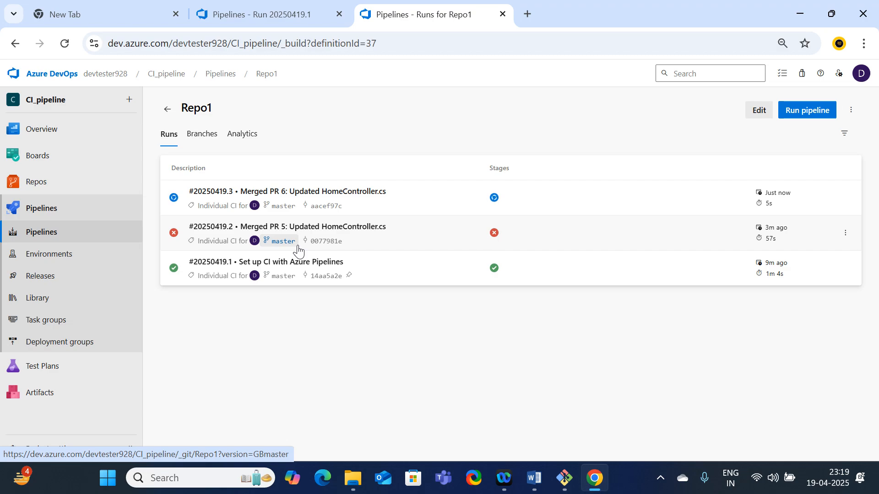
pyautogui.click(255, 195)
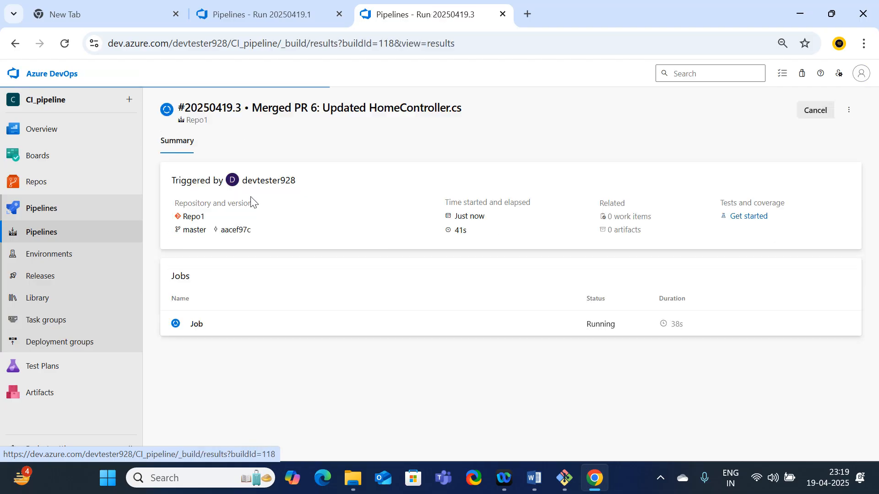
pyautogui.click(197, 330)
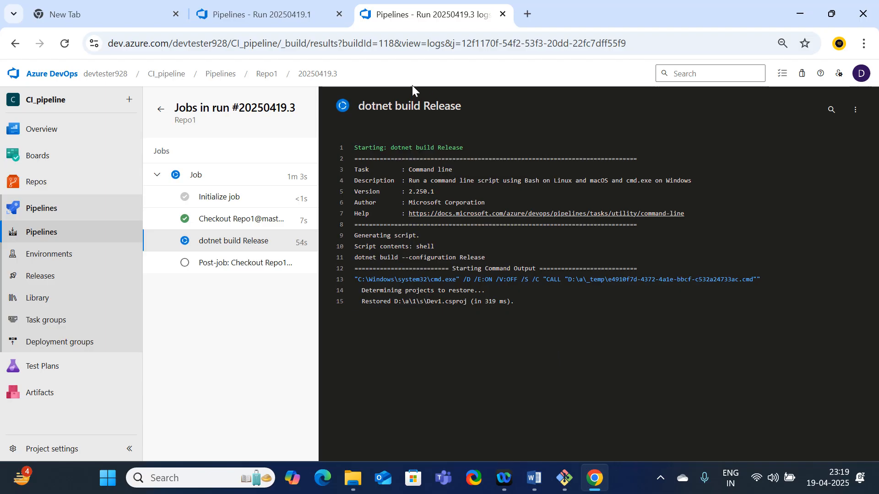
# Switch to the other Azure DevOps browser tab and review the Repo1 pipeline's list of runs and their statuses
pyautogui.click(262, 11)
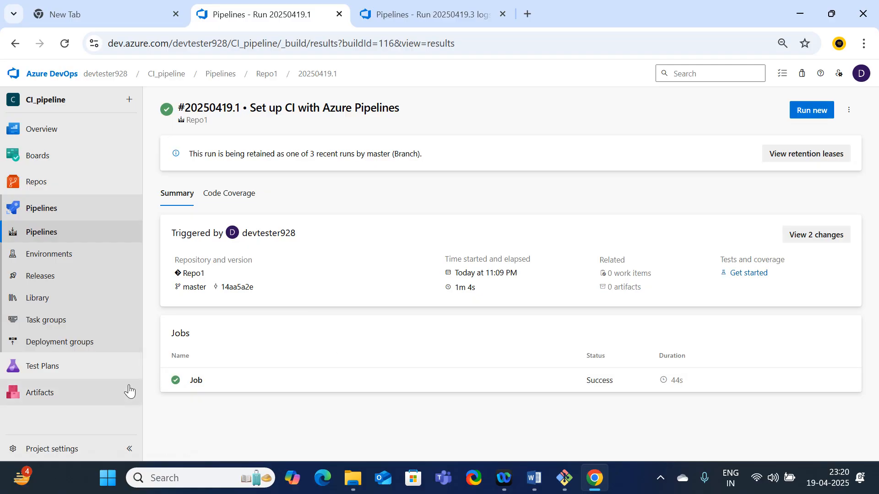
pyautogui.click(66, 232)
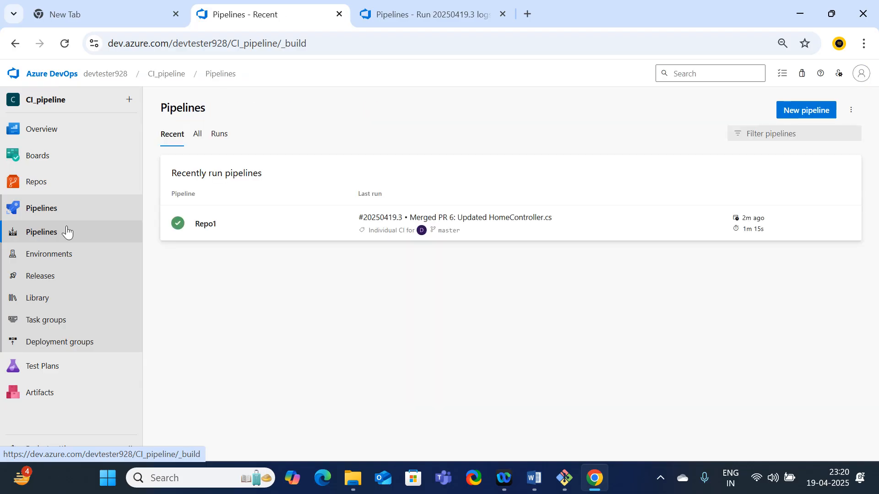
pyautogui.click(208, 222)
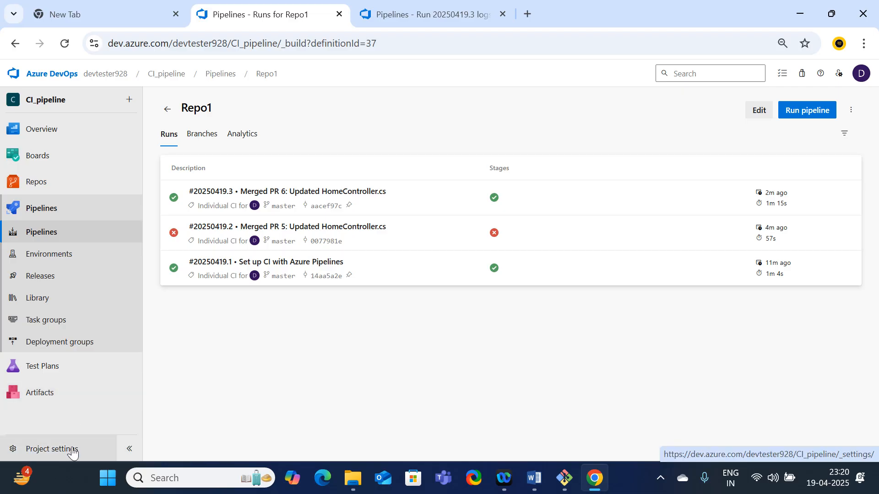
# Start a new notification subscription in the CI_pipeline project settings, using the Build category and the "A build completes" template
pyautogui.click(44, 451)
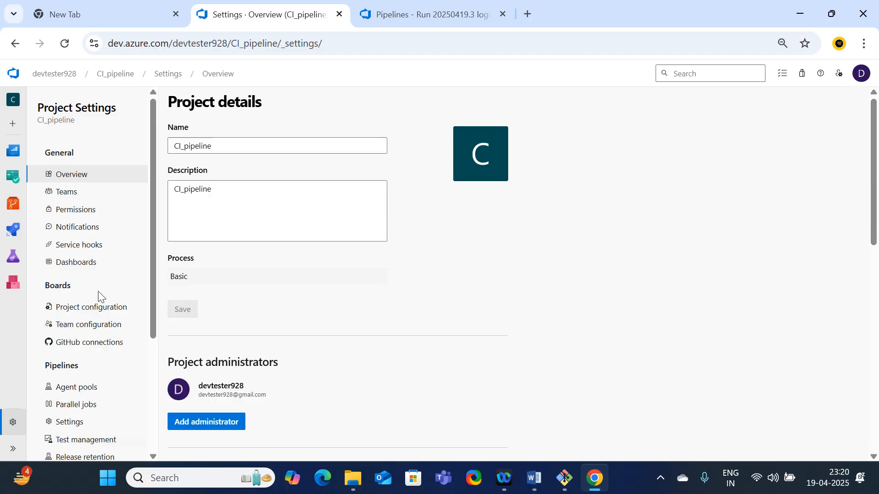
pyautogui.click(84, 231)
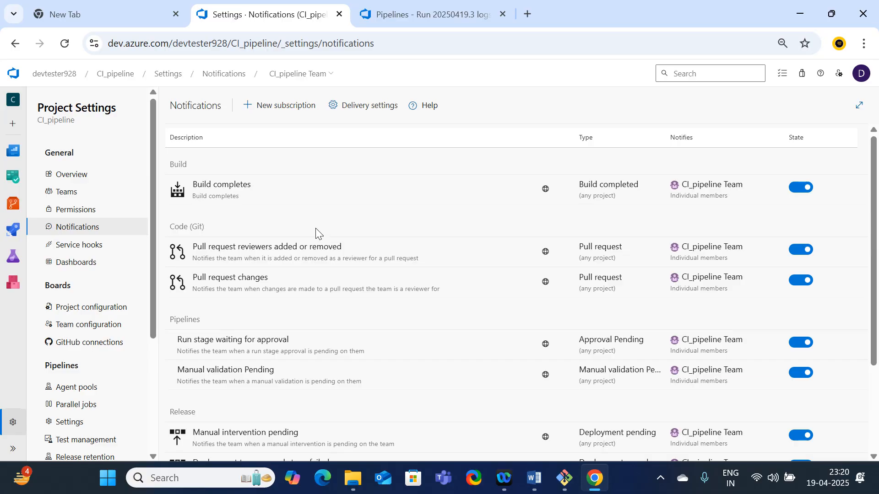
pyautogui.scroll(-3, 315, 245)
pyautogui.scroll(3, 316, 242)
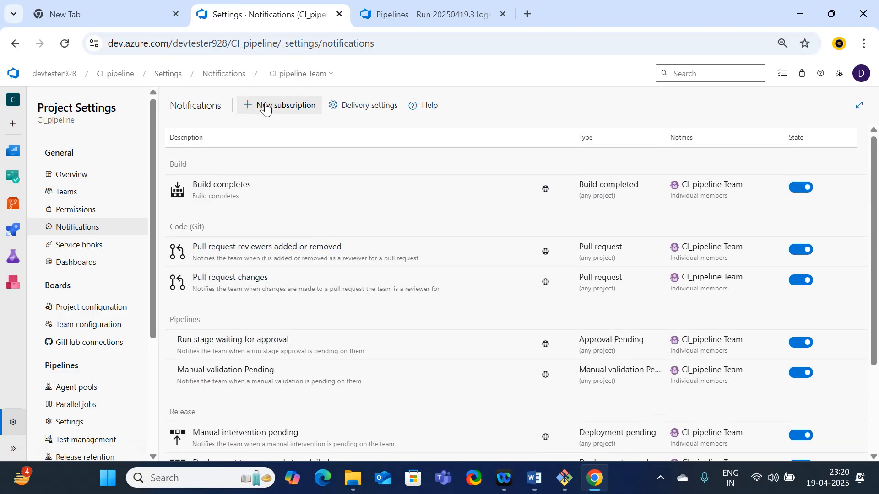
pyautogui.click(263, 114)
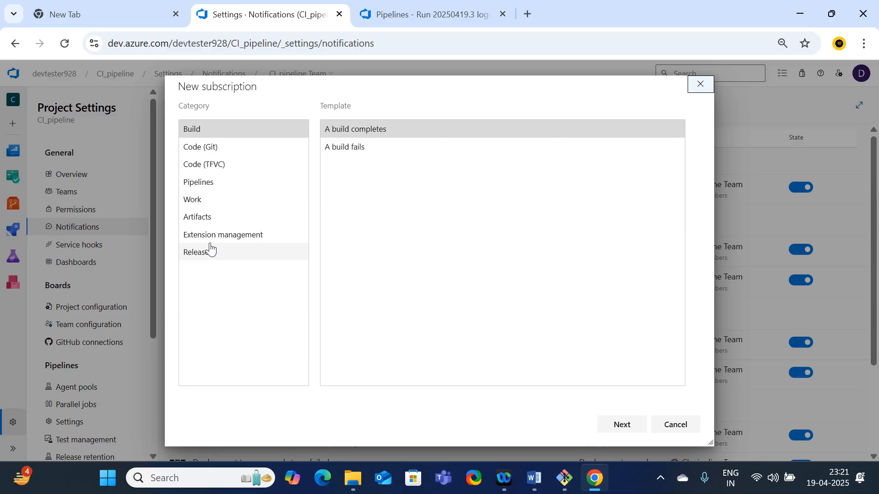
pyautogui.click(202, 133)
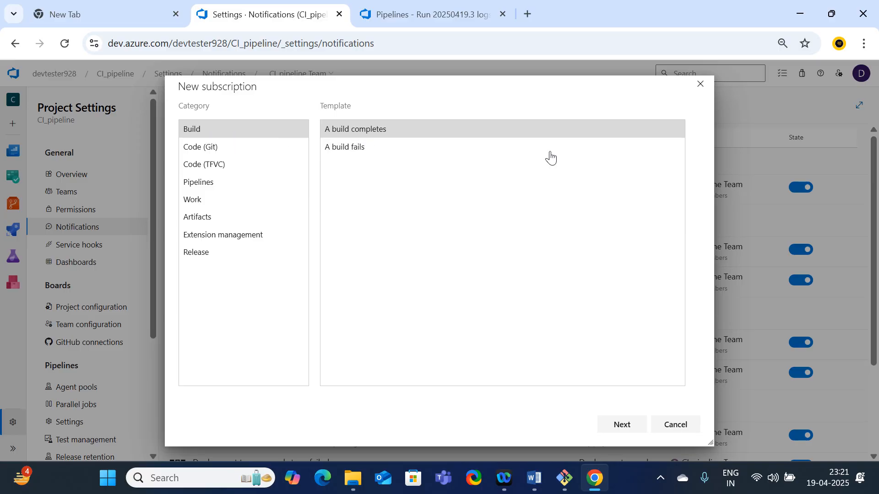
pyautogui.click(621, 424)
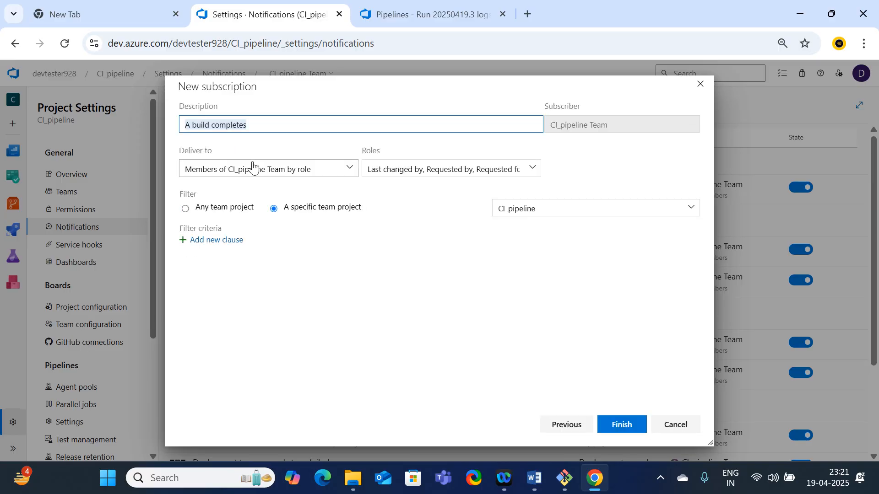
# Extend the subscription description to "A build completes need email sent to client"
pyautogui.click(275, 130)
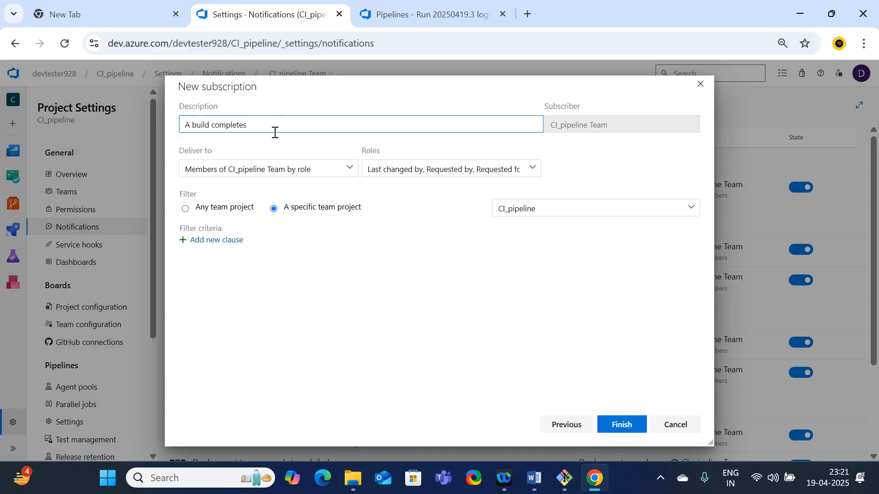
pyautogui.write('need')
pyautogui.write(' en')
pyautogui.write('ail sent to client')
# Set the subscription's delivery to a custom email address and enter the recipient's email
pyautogui.click(353, 173)
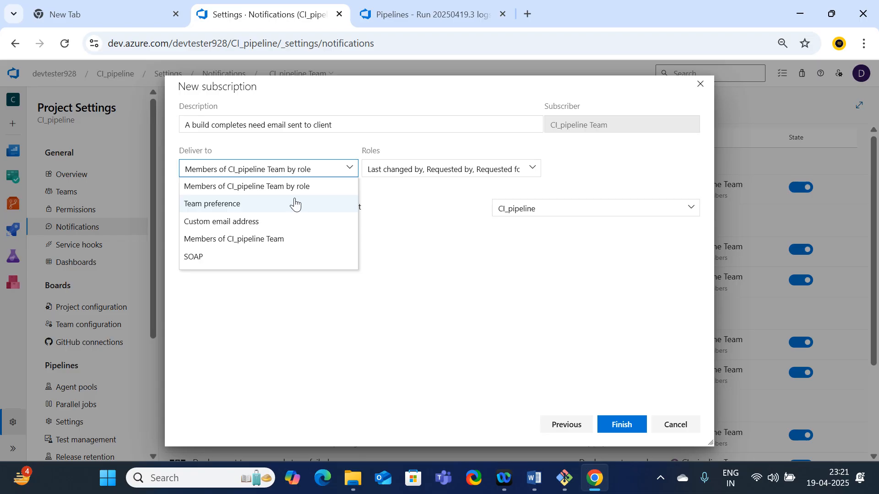
pyautogui.click(259, 223)
pyautogui.click(389, 164)
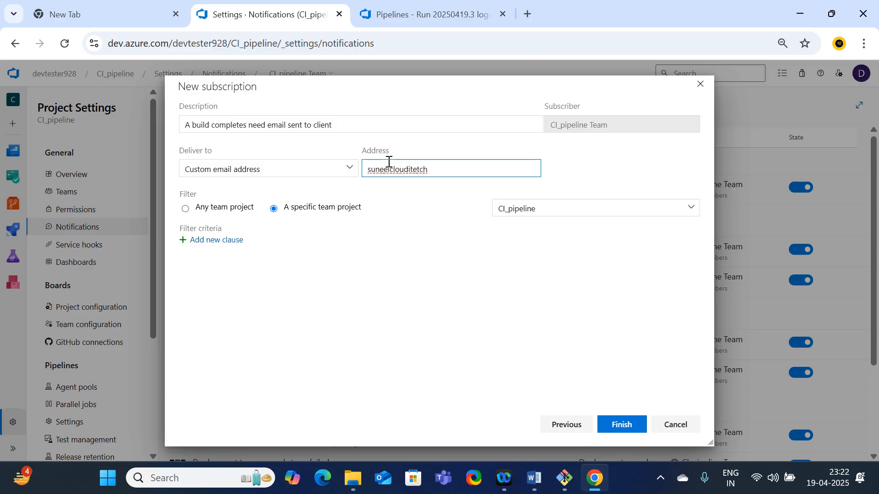
pyautogui.press('BackSpace')
pyautogui.press('BackSpace')
pyautogui.press('BackSpace')
# Add a filter clause requiring Status = Succeeded and save the subscription
pyautogui.click(213, 246)
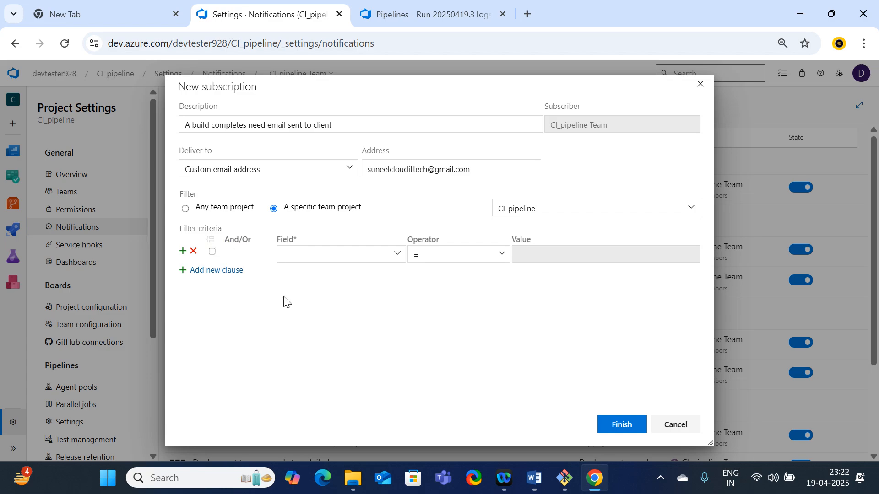
pyautogui.click(397, 254)
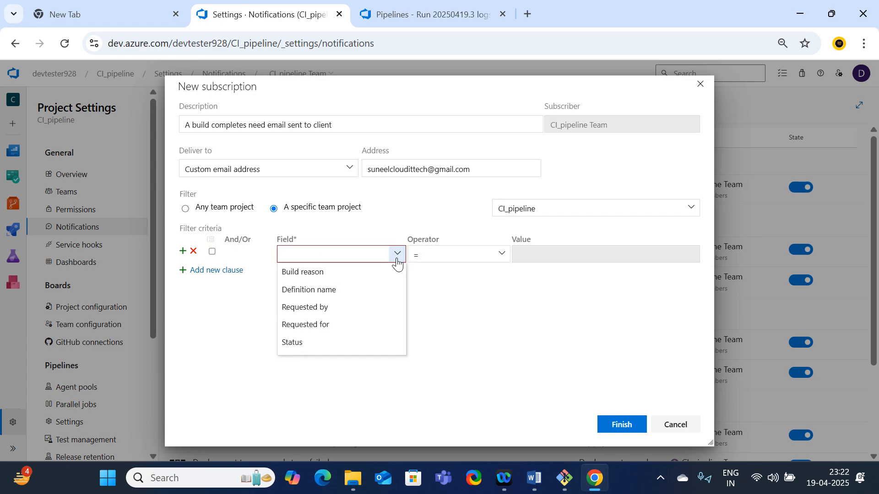
pyautogui.click(293, 342)
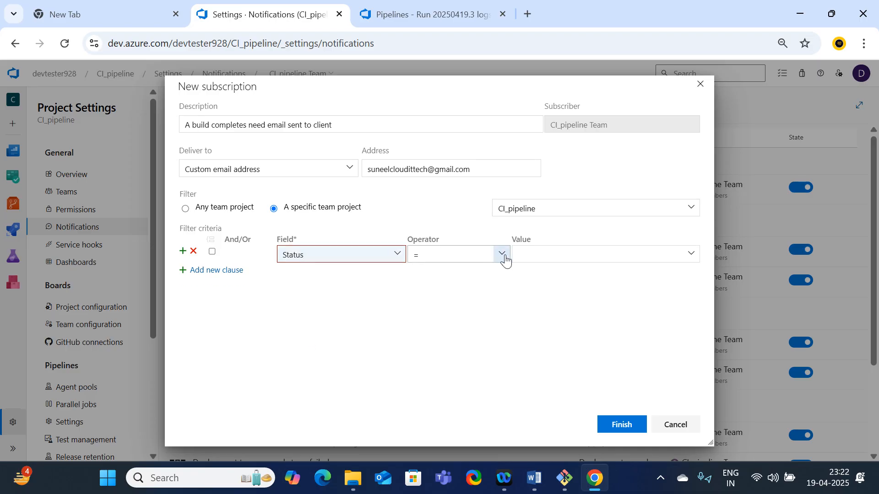
pyautogui.click(566, 256)
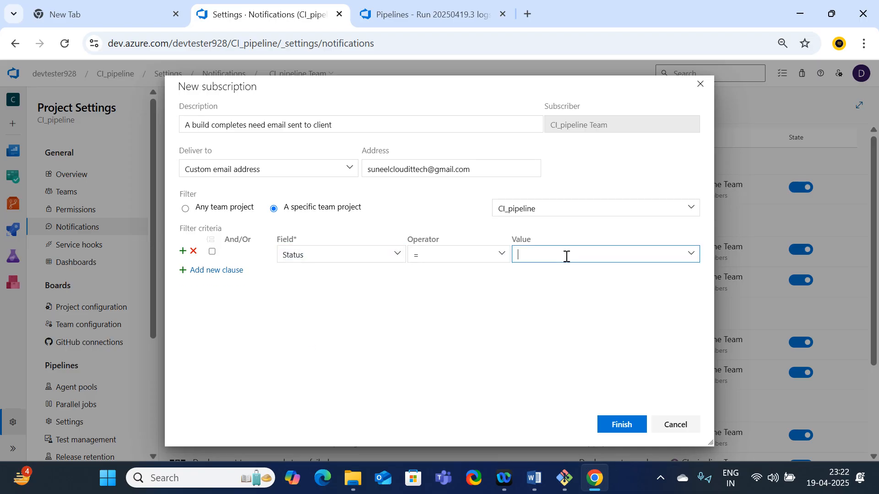
pyautogui.click(691, 254)
pyautogui.click(550, 275)
pyautogui.moveTo(477, 173); pyautogui.dragTo(357, 179)
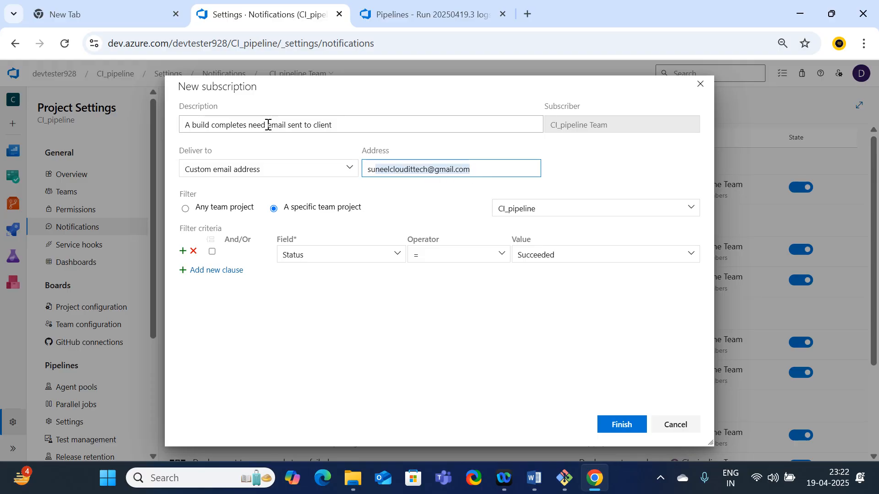
pyautogui.moveTo(348, 125); pyautogui.dragTo(203, 131)
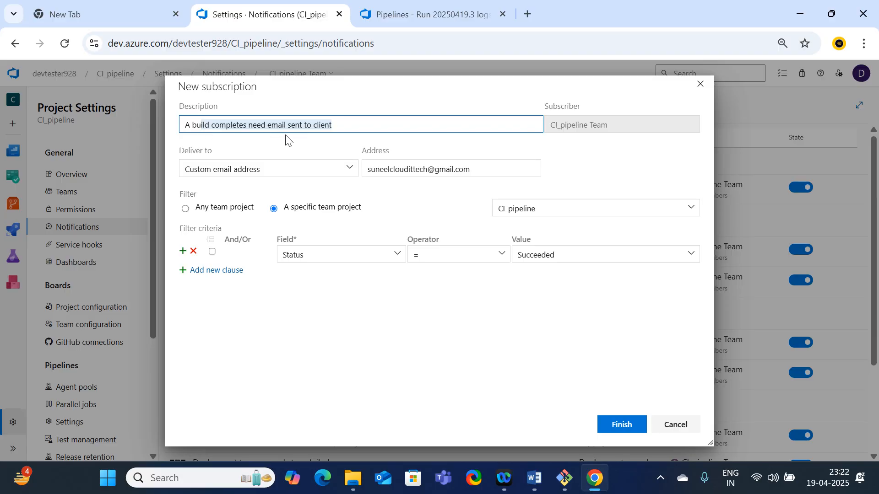
pyautogui.click(616, 430)
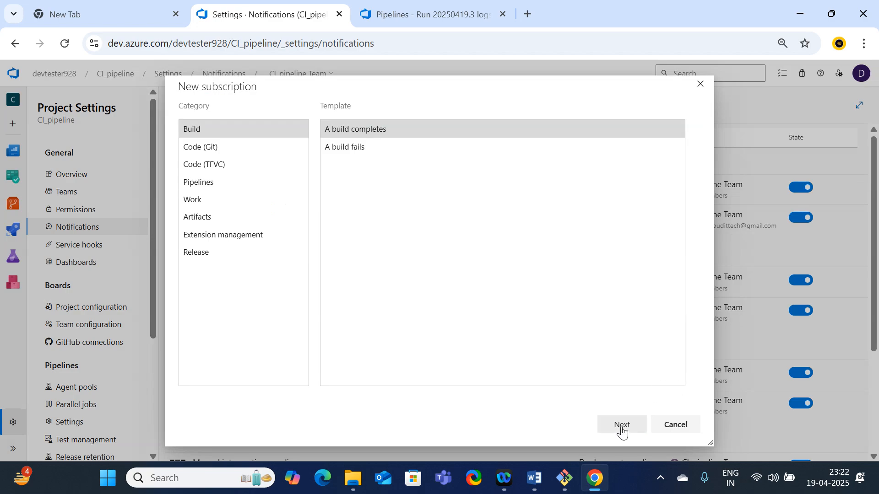
pyautogui.click(623, 426)
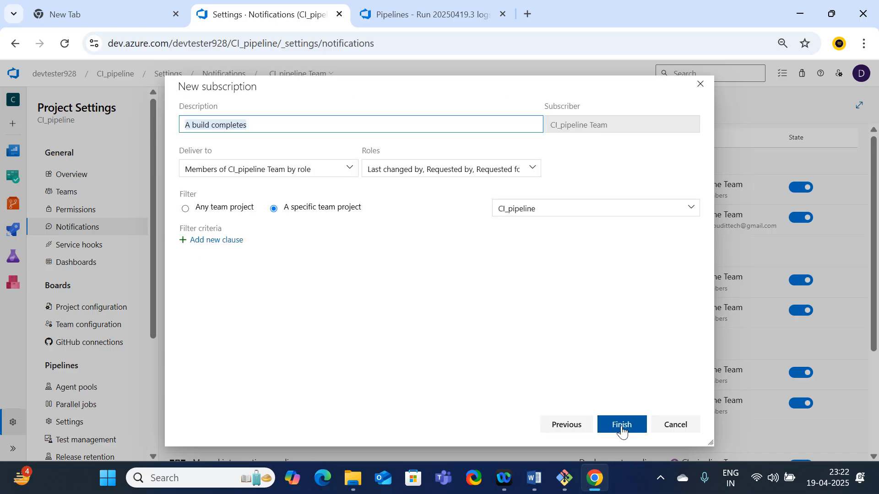
pyautogui.click(686, 427)
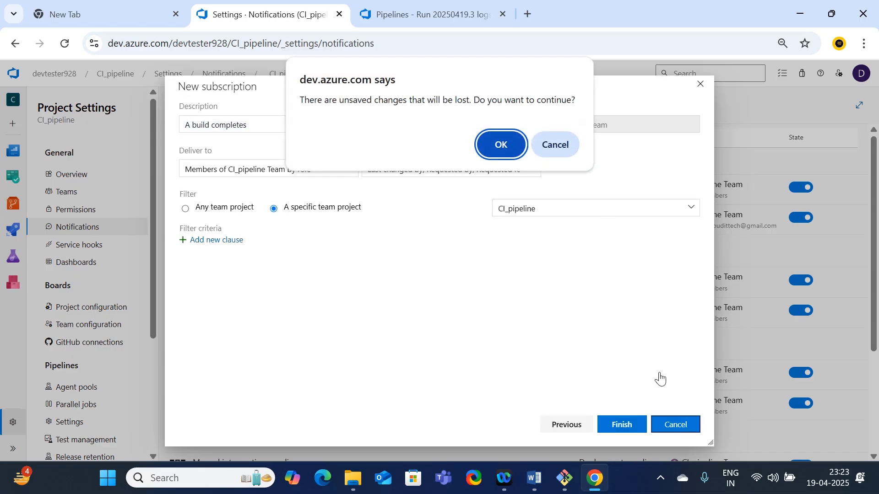
pyautogui.click(501, 145)
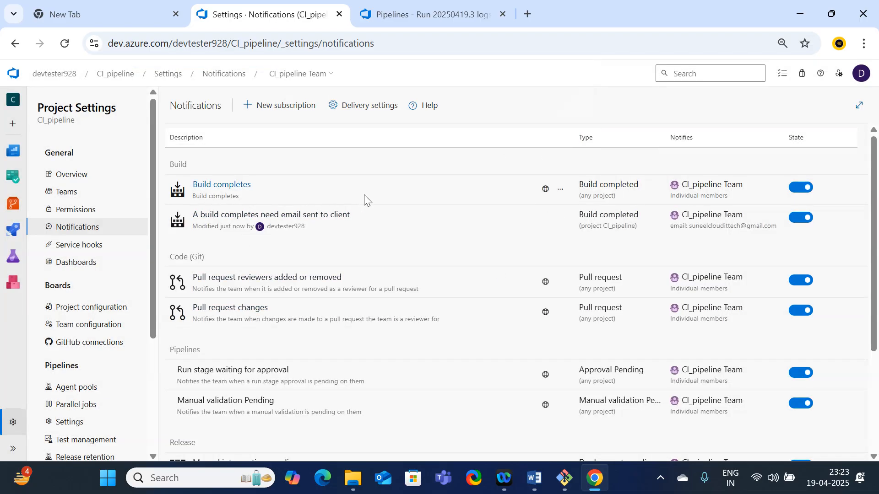
# Reload the project's notifications and review the listed subscriptions from Build through Release
pyautogui.scroll(-3, 397, 270)
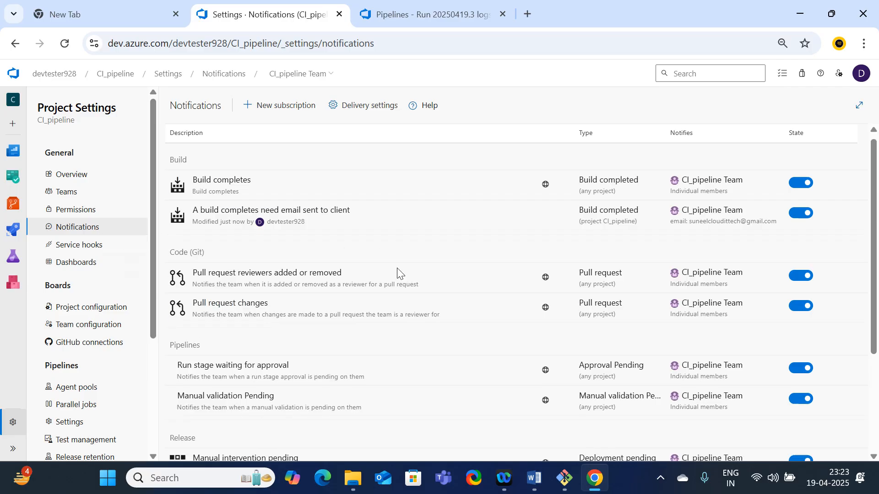
pyautogui.scroll(3, 398, 276)
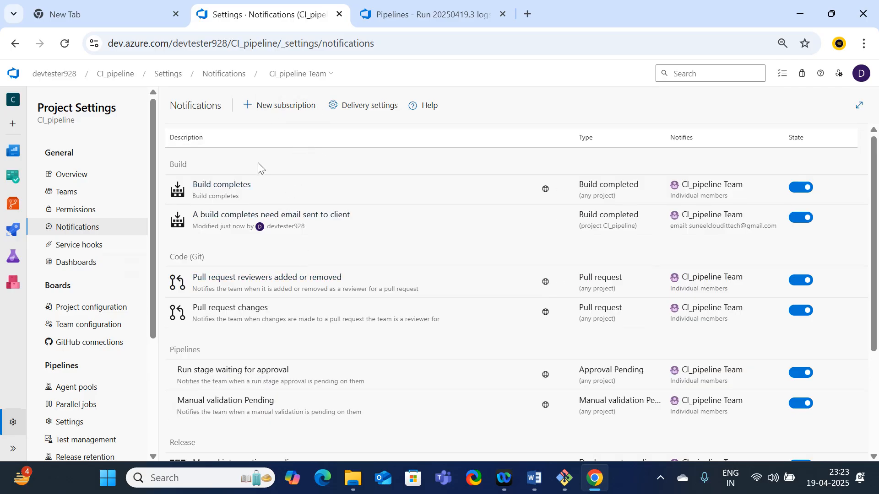
pyautogui.click(85, 232)
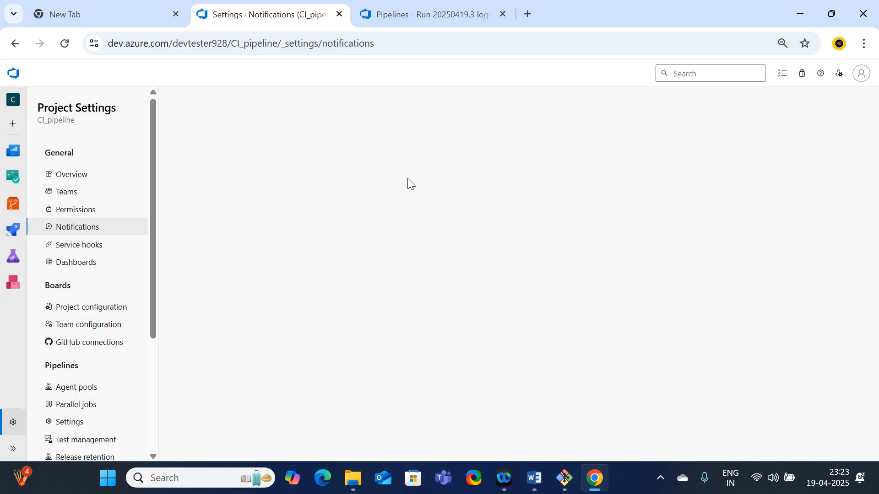
pyautogui.scroll(-3, 522, 221)
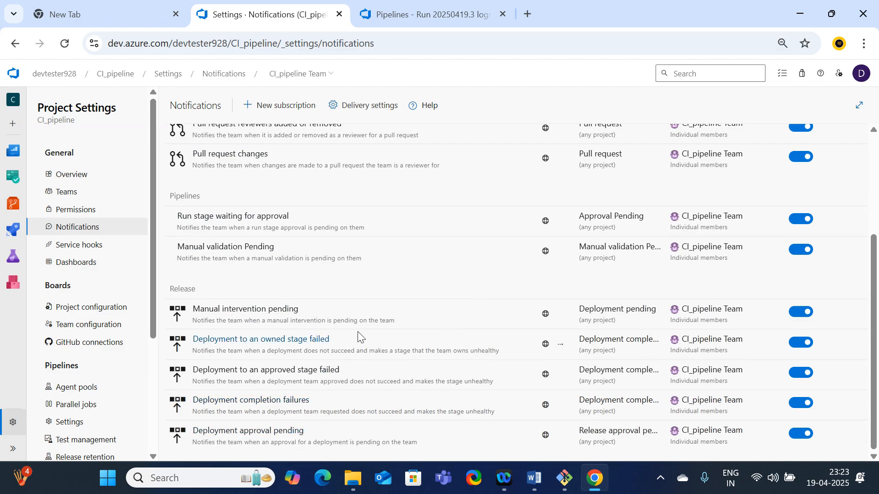
pyautogui.scroll(2, 298, 289)
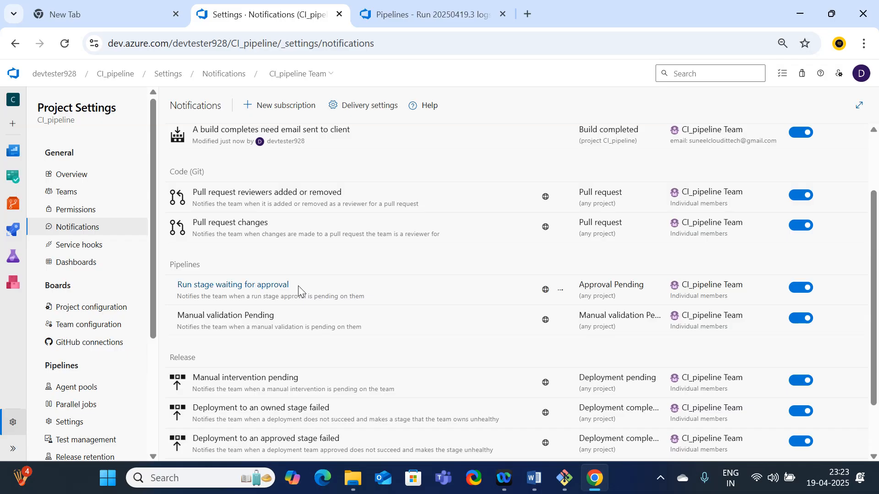
pyautogui.scroll(2, 298, 288)
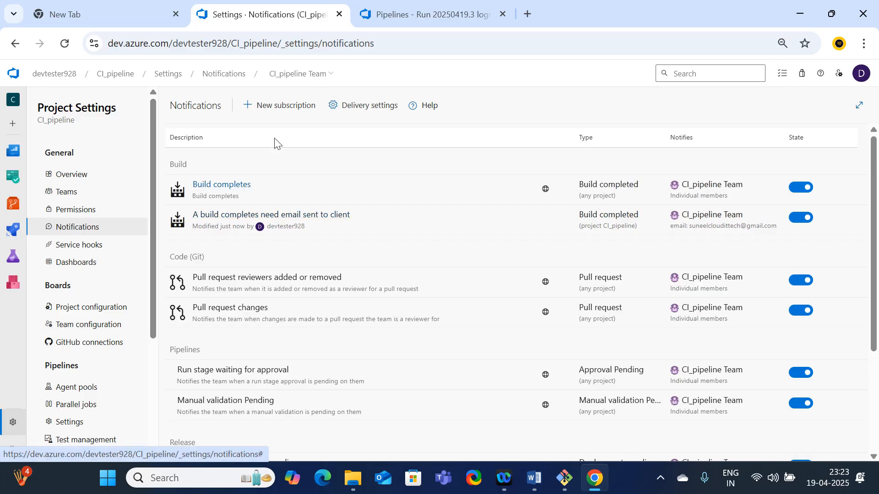
# In the browser tab with the finished run, open the Repo1 pipeline and run it manually on the master branch
pyautogui.click(428, 14)
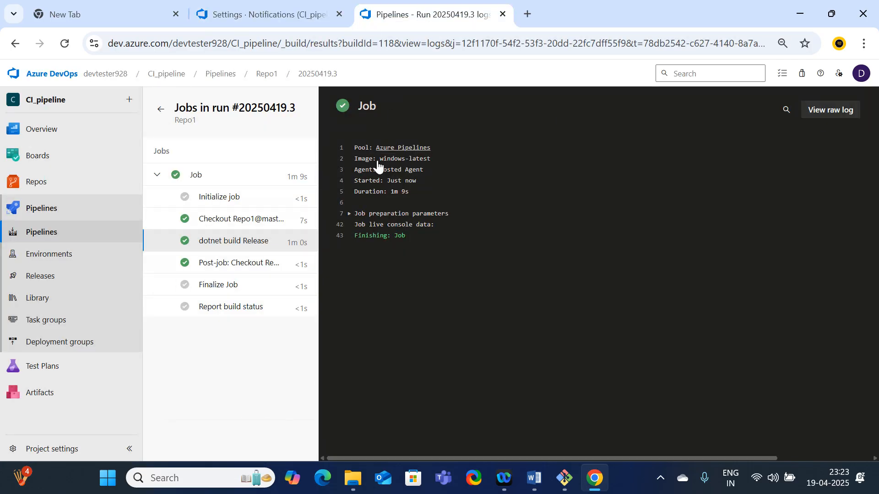
pyautogui.click(51, 235)
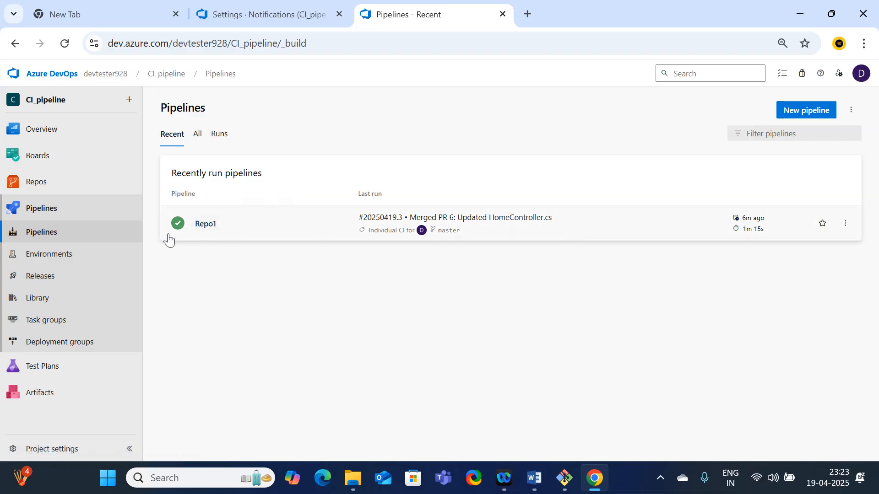
pyautogui.click(207, 233)
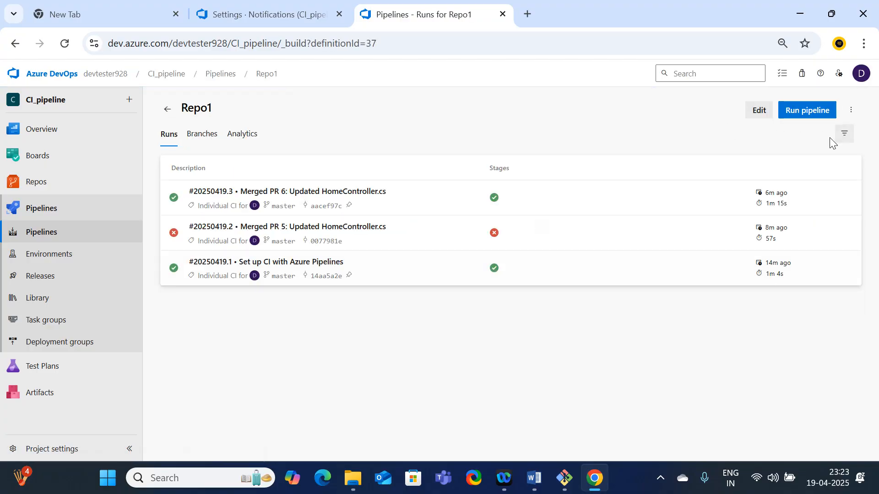
pyautogui.click(799, 119)
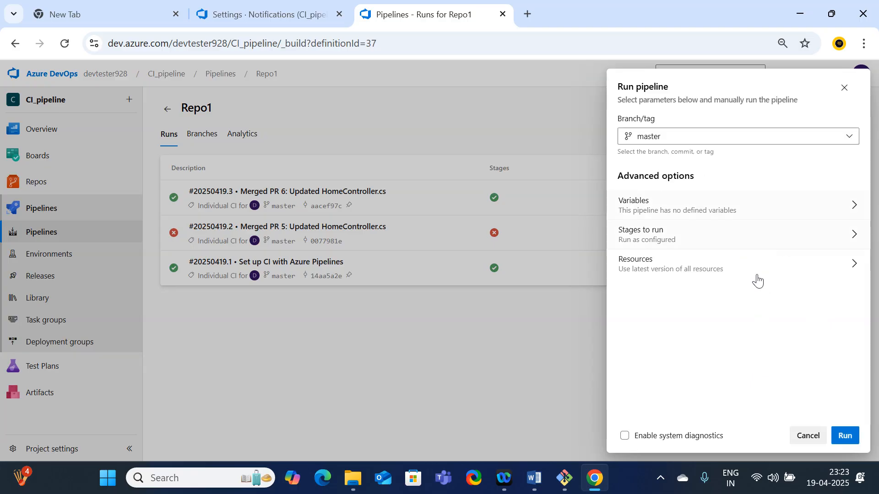
pyautogui.click(845, 435)
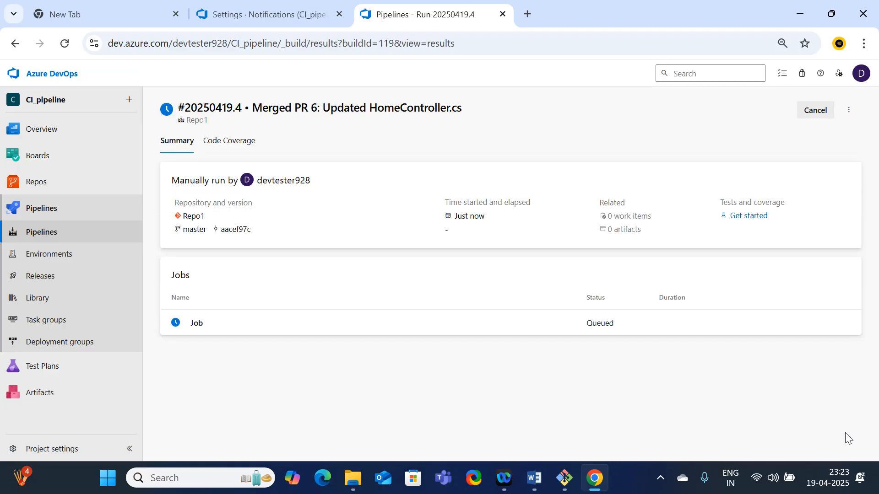
# Open Gmail in a new browser tab and check the inbox and its latest Azure DevOps message for a build notification
pyautogui.click(528, 14)
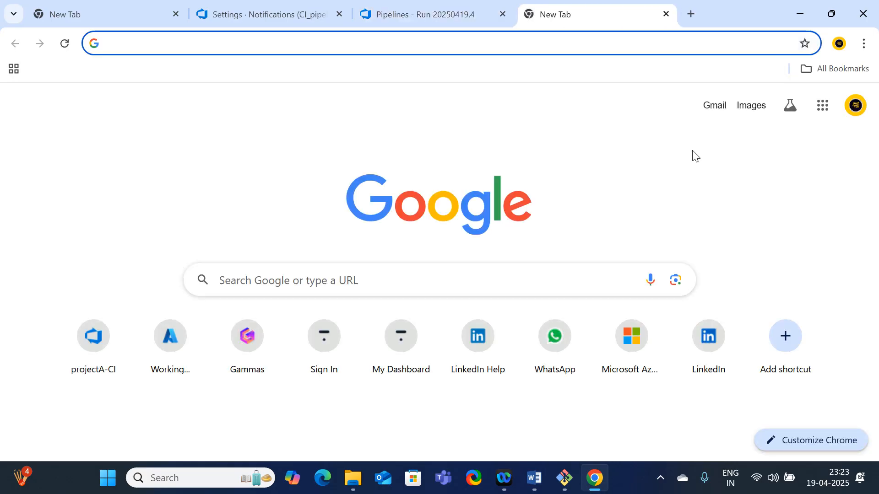
pyautogui.click(714, 110)
pyautogui.click(435, 12)
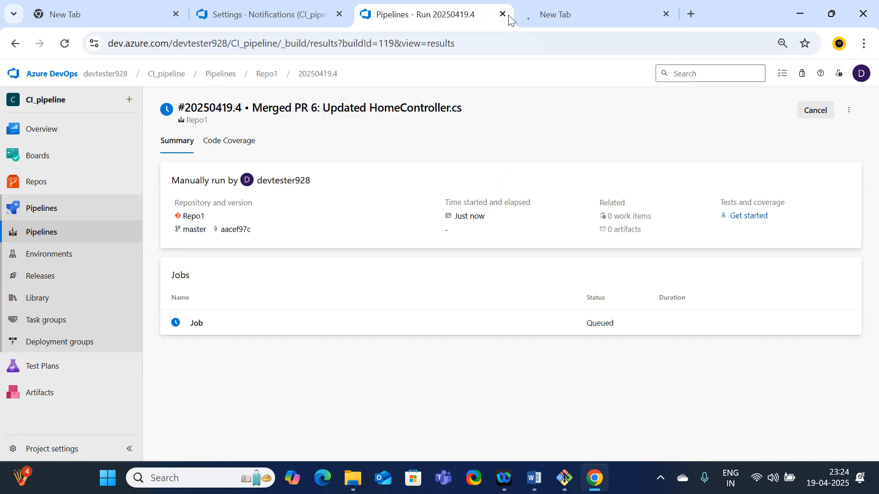
pyautogui.click(589, 17)
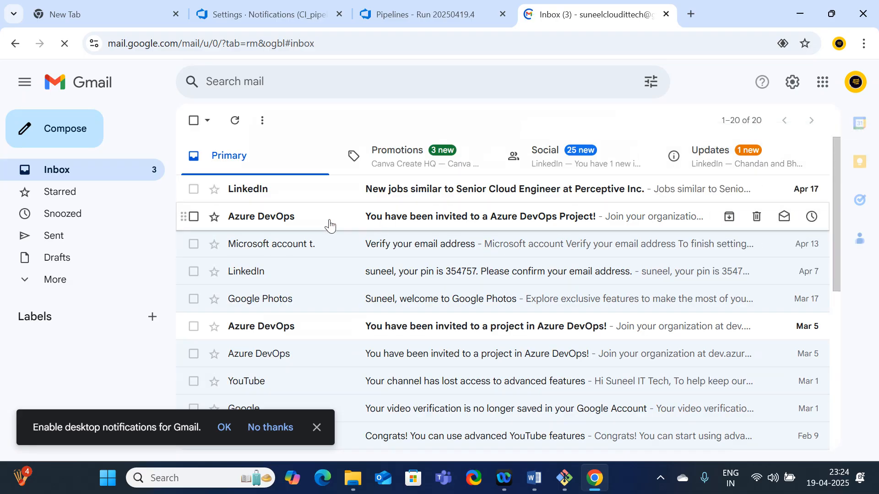
pyautogui.click(415, 222)
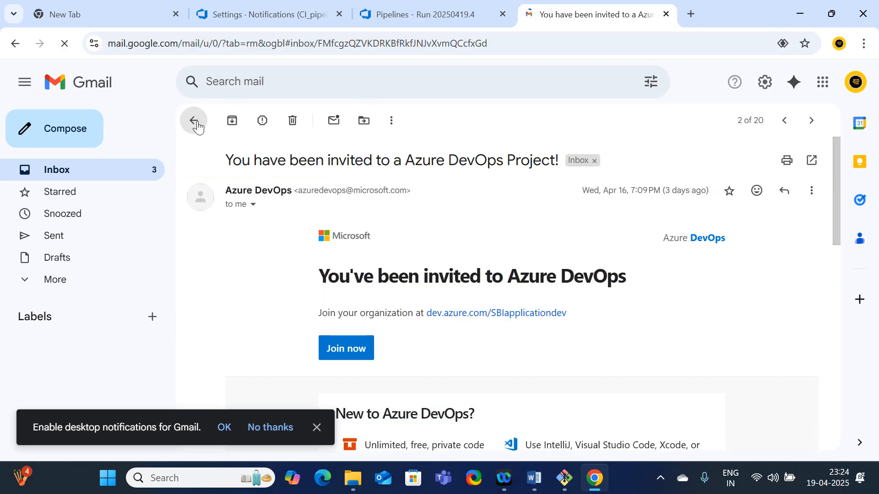
pyautogui.click(194, 121)
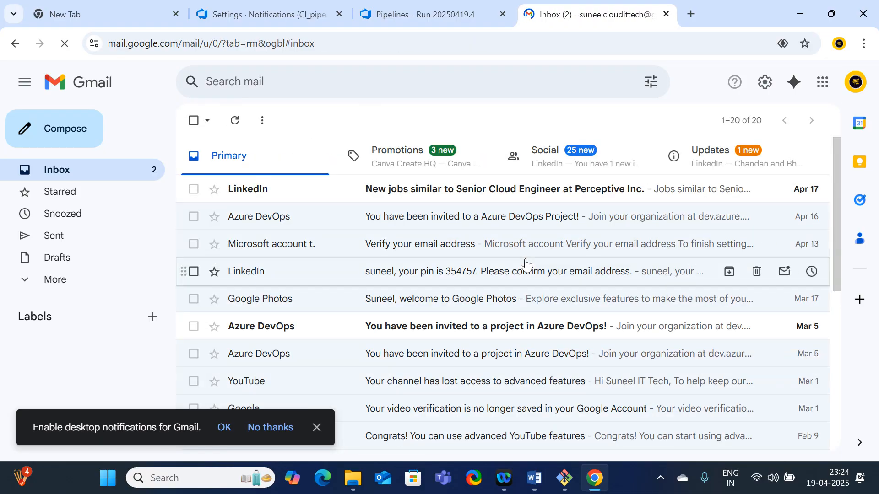
# Return to the manually started Repo1 run and follow its job's live log
pyautogui.click(411, 21)
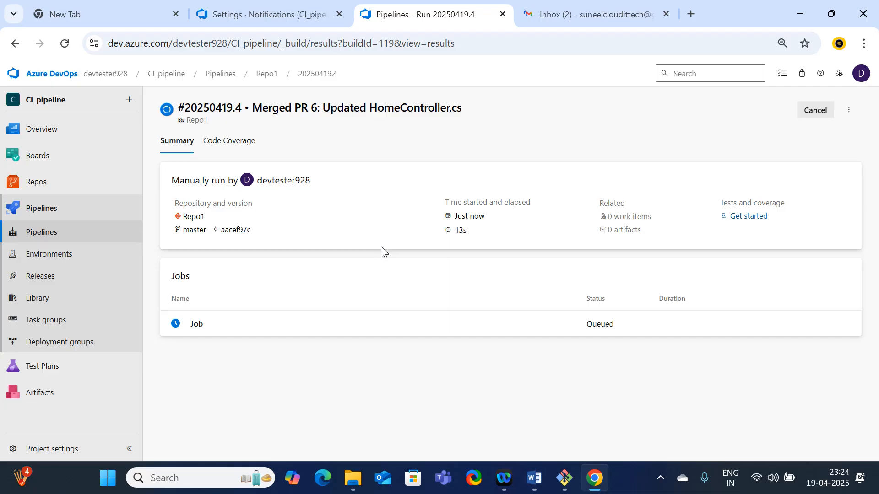
pyautogui.click(203, 326)
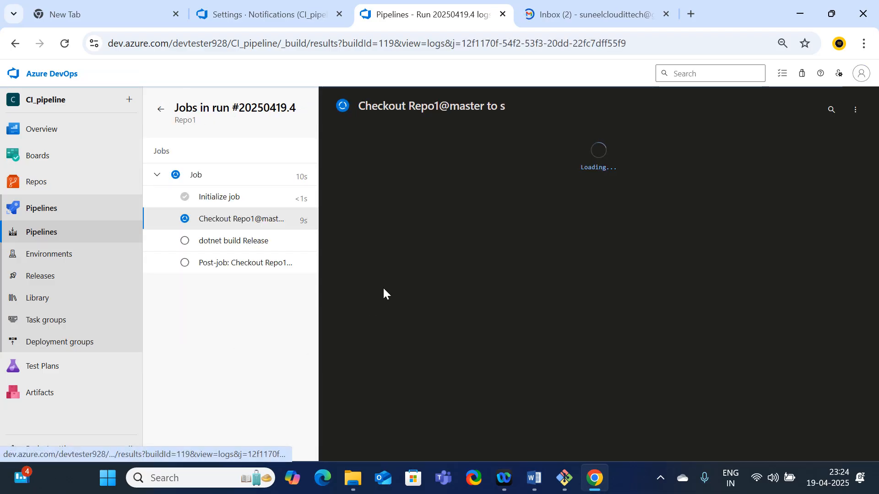
pyautogui.scroll(-20, 518, 236)
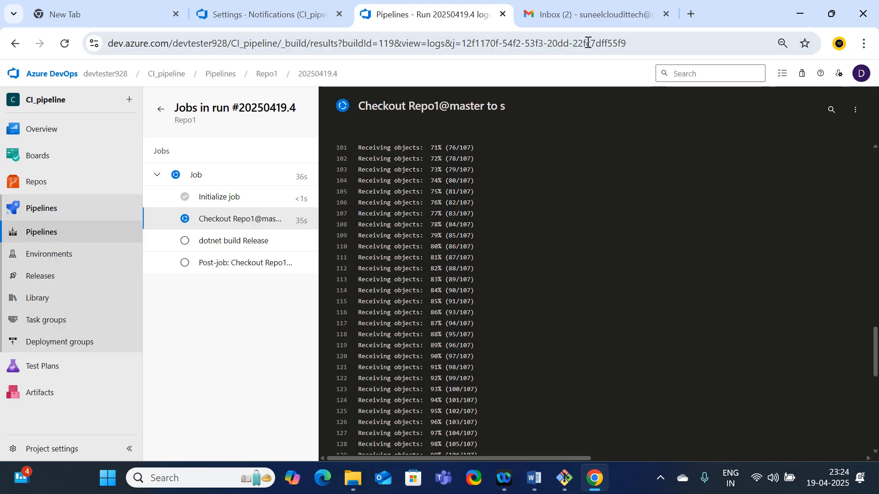
# Switch back to Gmail and check the inbox again for the build completion email
pyautogui.click(591, 14)
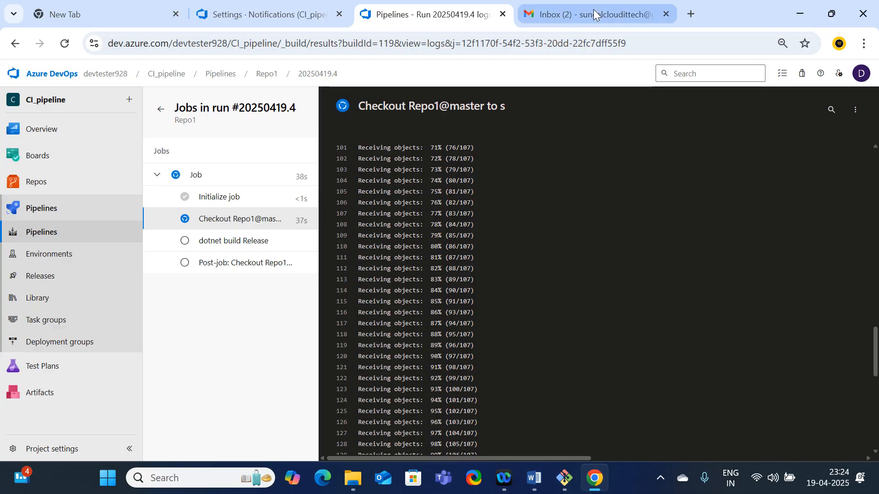
pyautogui.click(454, 198)
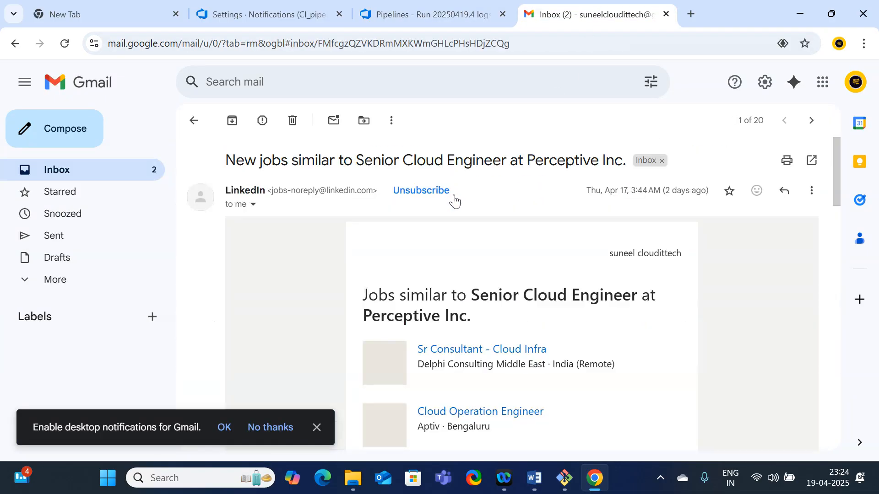
pyautogui.click(189, 131)
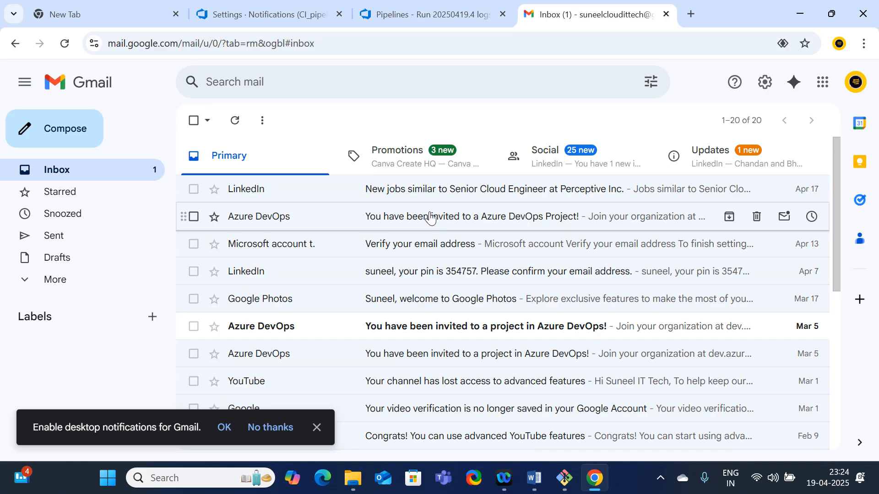
# Check the manual Repo1 run's live log, and switch to Word to review the session notes on CI pipelines, YAML, job steps, notifications and agents
pyautogui.click(411, 22)
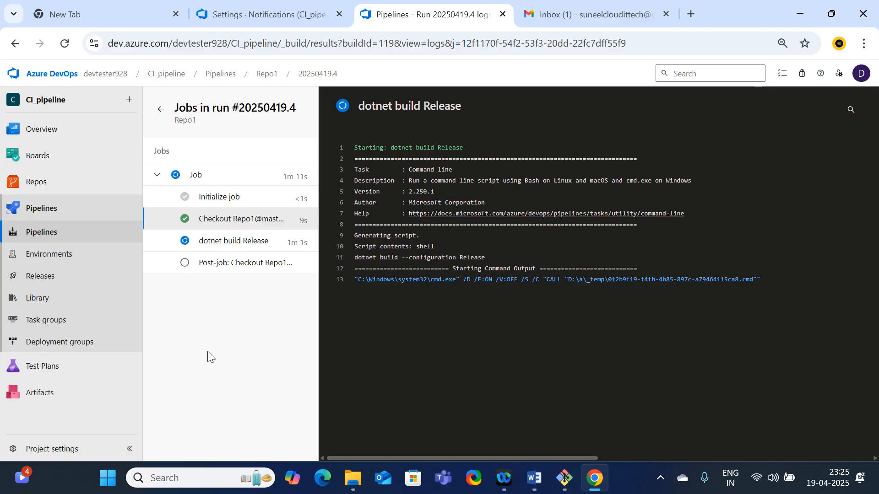
pyautogui.click(543, 480)
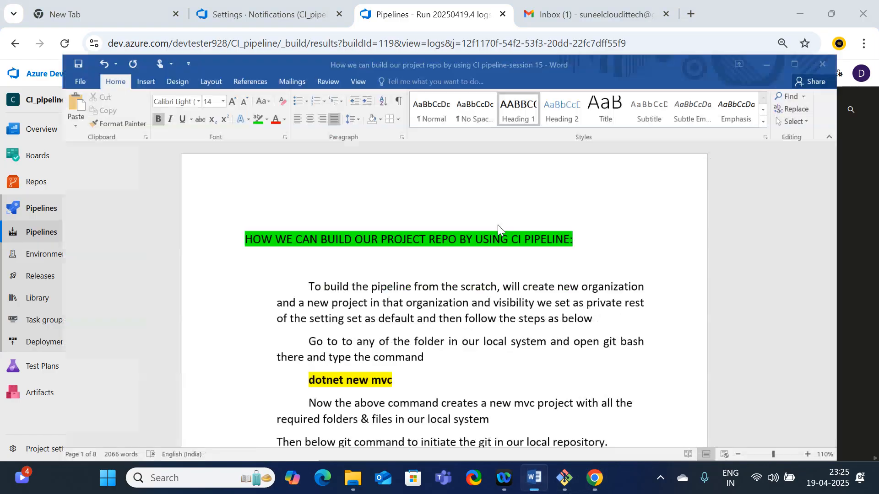
pyautogui.scroll(-15, 428, 242)
pyautogui.scroll(-6, 428, 243)
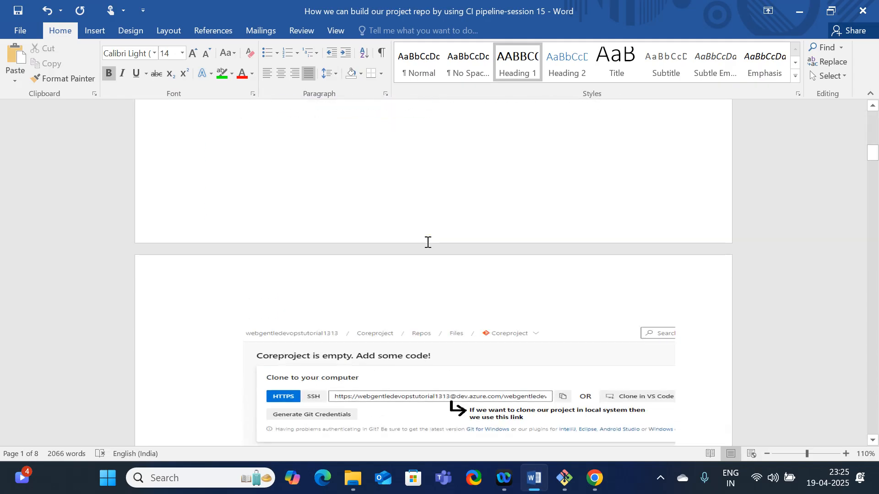
pyautogui.scroll(-9, 427, 243)
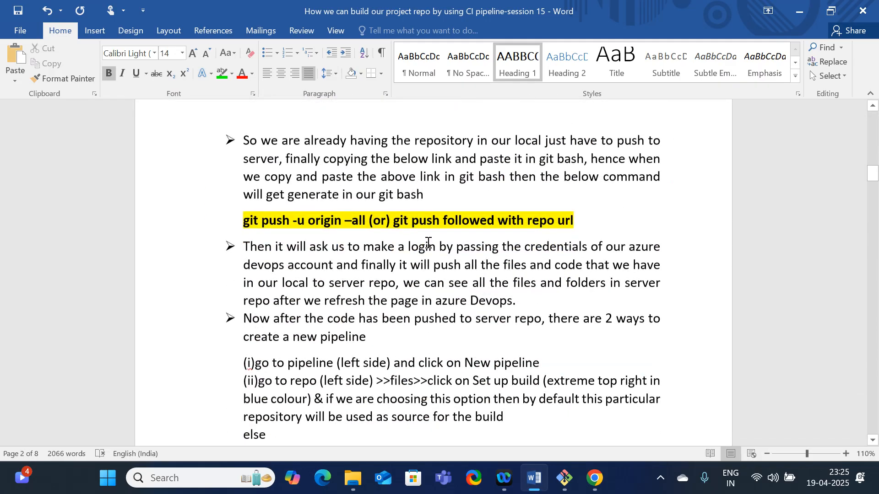
pyautogui.scroll(-10, 428, 242)
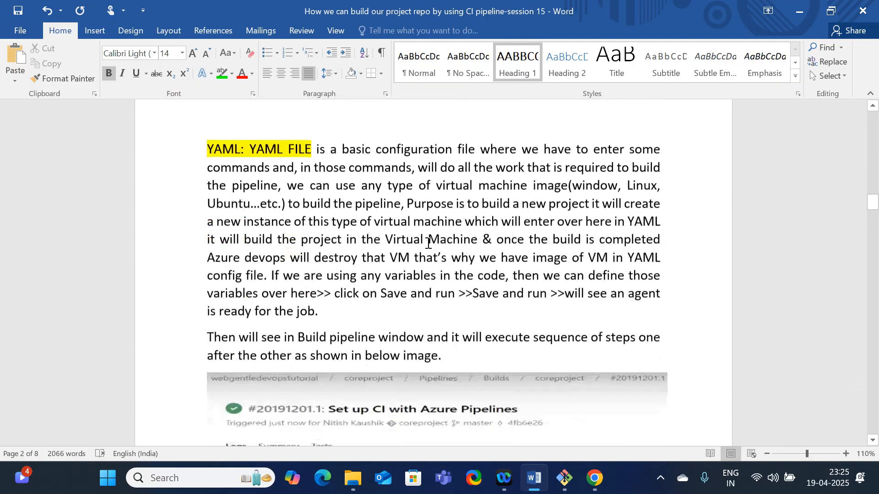
pyautogui.scroll(-9, 430, 248)
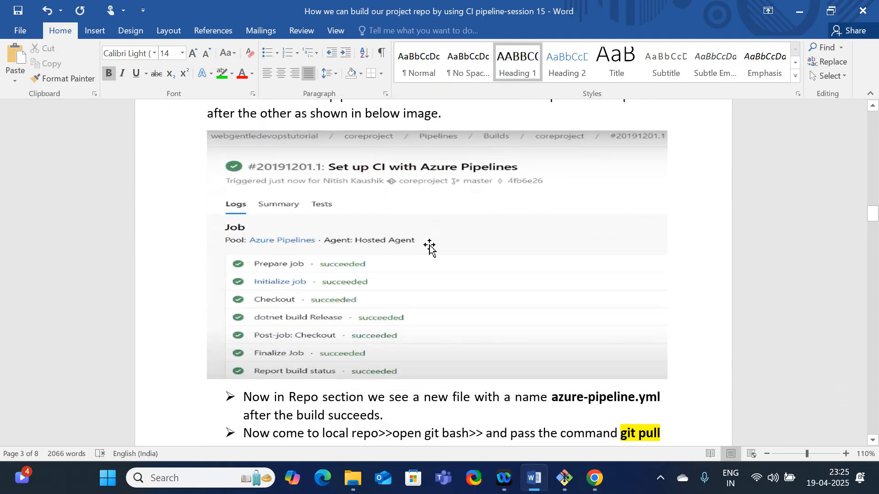
pyautogui.scroll(-10, 431, 248)
pyautogui.scroll(-10, 428, 245)
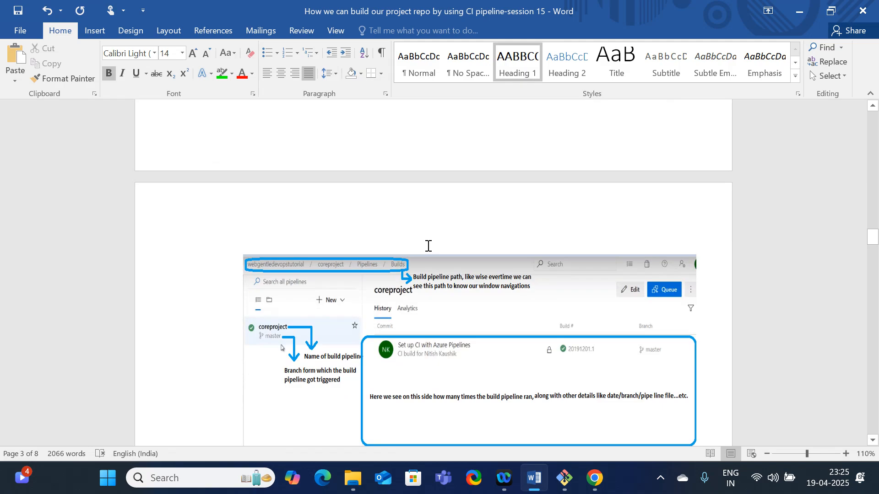
pyautogui.scroll(-15, 428, 246)
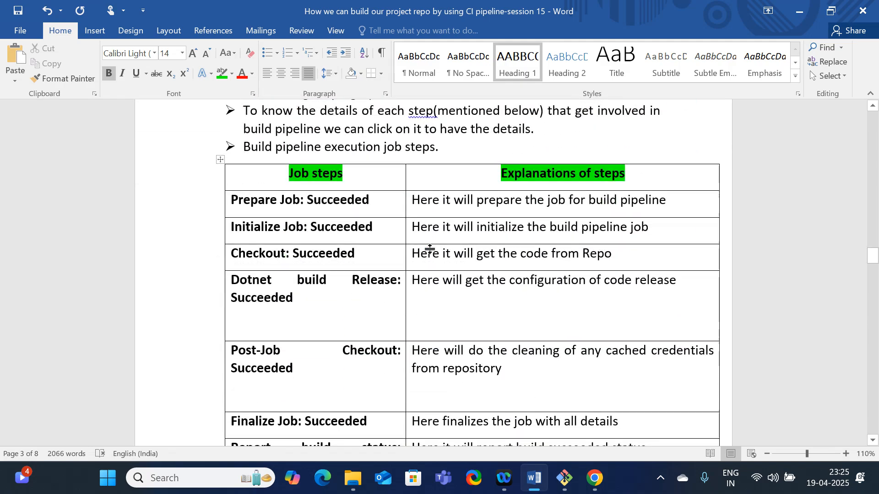
pyautogui.scroll(-20, 426, 252)
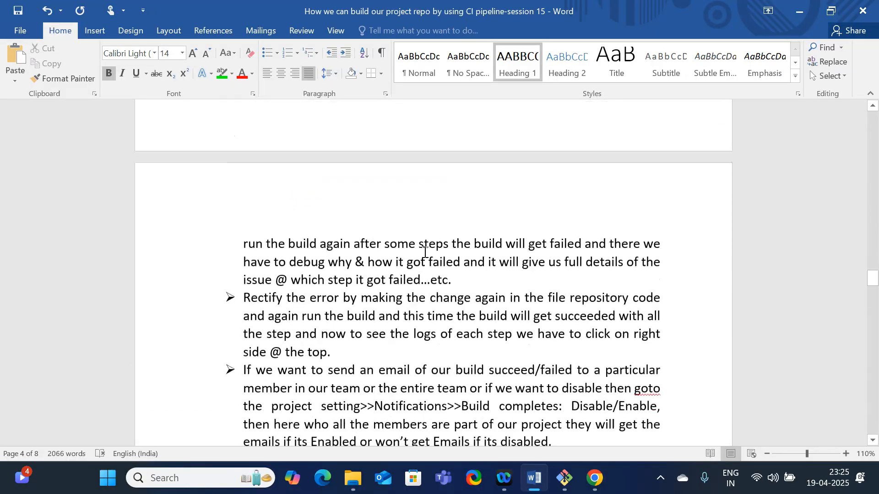
pyautogui.scroll(-20, 425, 253)
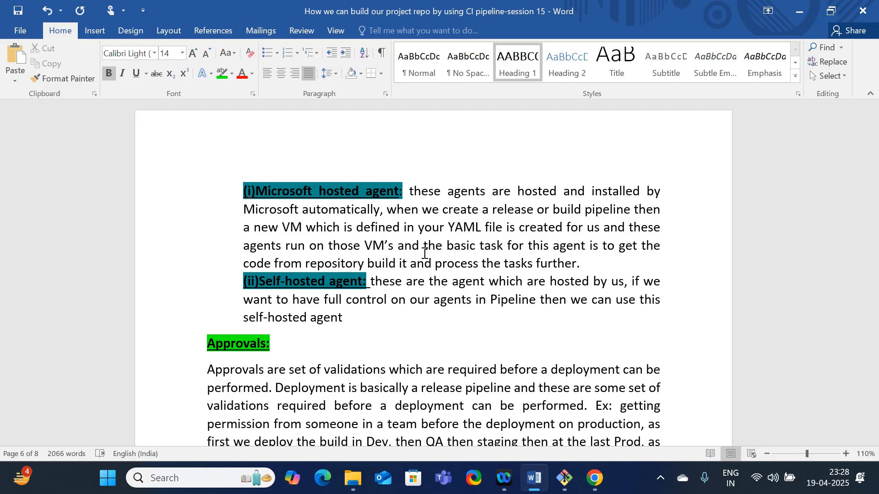
# Switch back to Chrome and go from the Repo1 job log to the run's summary to check its status
pyautogui.click(587, 476)
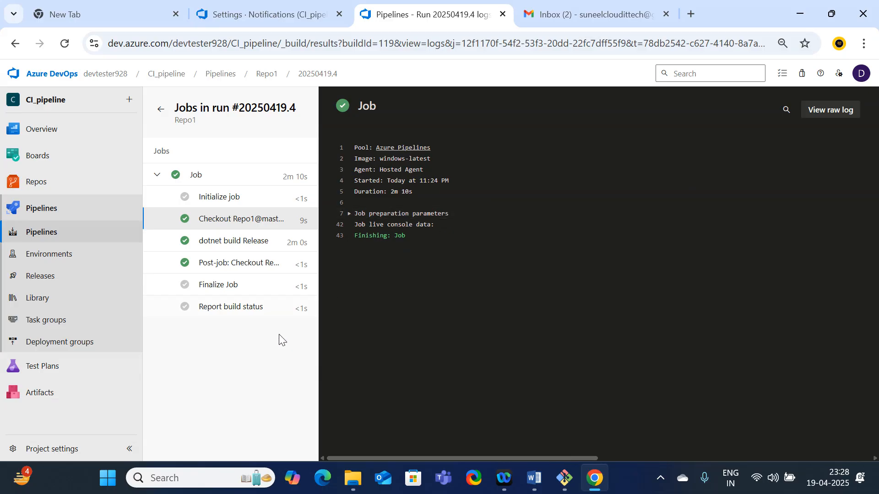
pyautogui.click(160, 110)
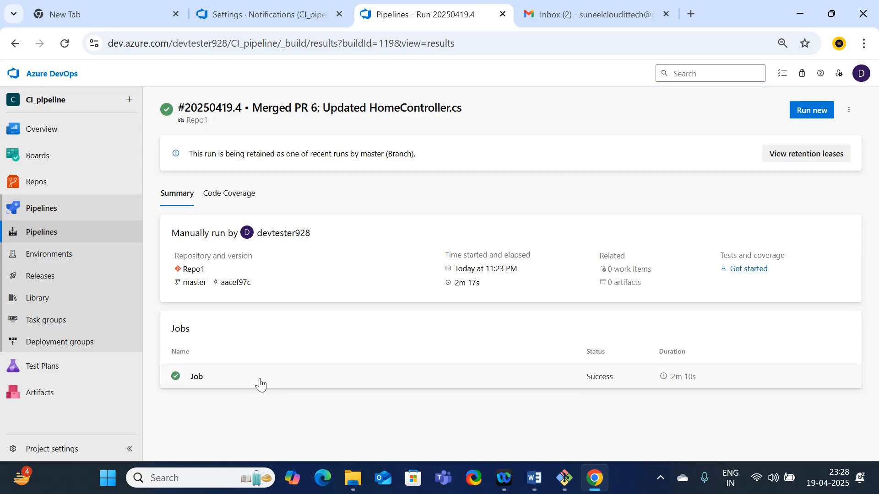
# In Gmail, open the newest Azure DevOps build email for Repo1, read its summary and job details, and return to the inbox
pyautogui.click(555, 13)
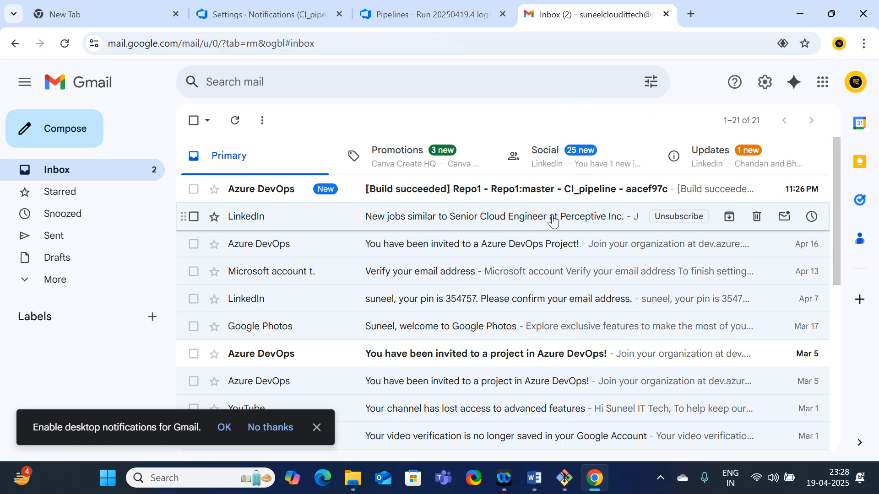
pyautogui.click(435, 198)
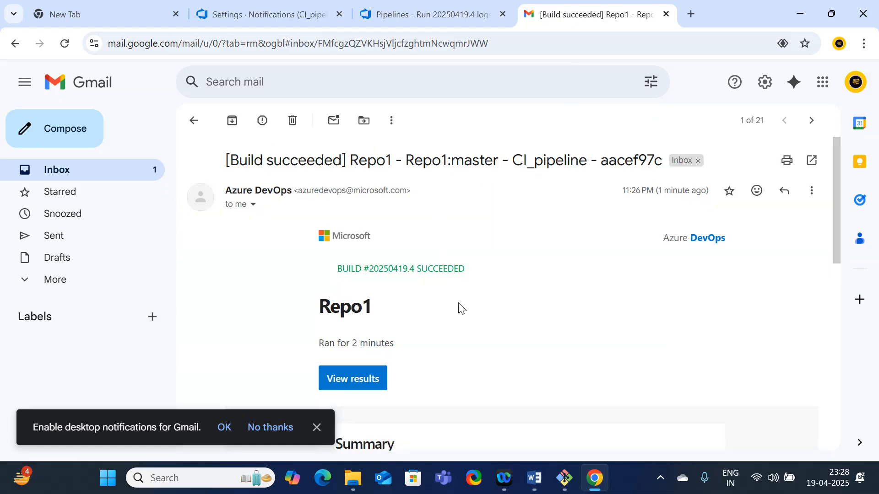
pyautogui.scroll(-3, 458, 311)
pyautogui.scroll(3, 448, 332)
pyautogui.scroll(-5, 447, 337)
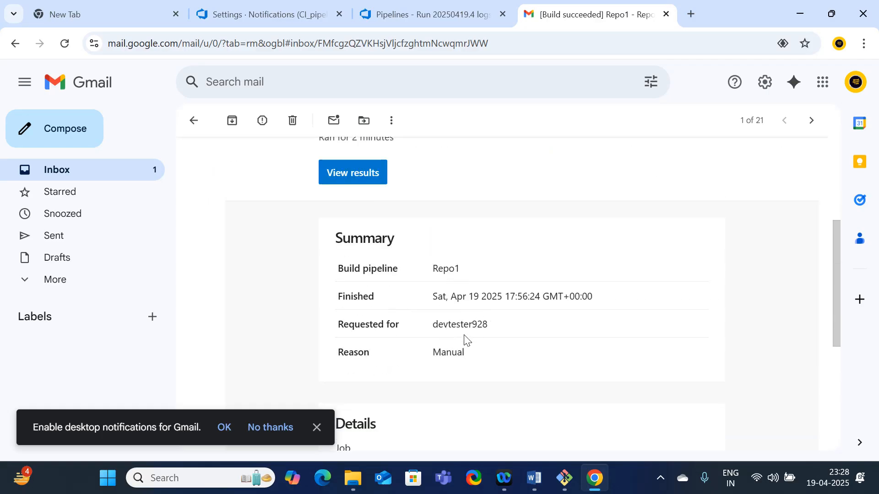
pyautogui.scroll(-5, 468, 352)
pyautogui.scroll(3, 430, 261)
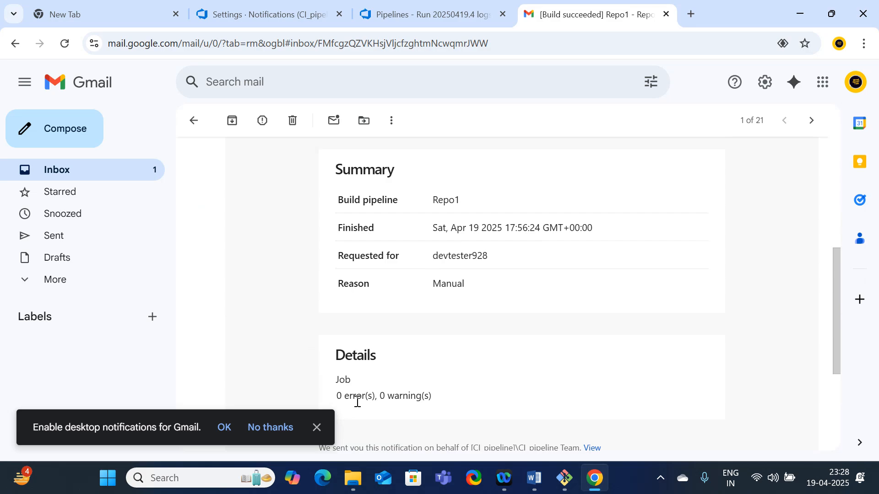
pyautogui.moveTo(357, 396); pyautogui.dragTo(443, 408)
pyautogui.scroll(-3, 492, 411)
pyautogui.scroll(5, 495, 412)
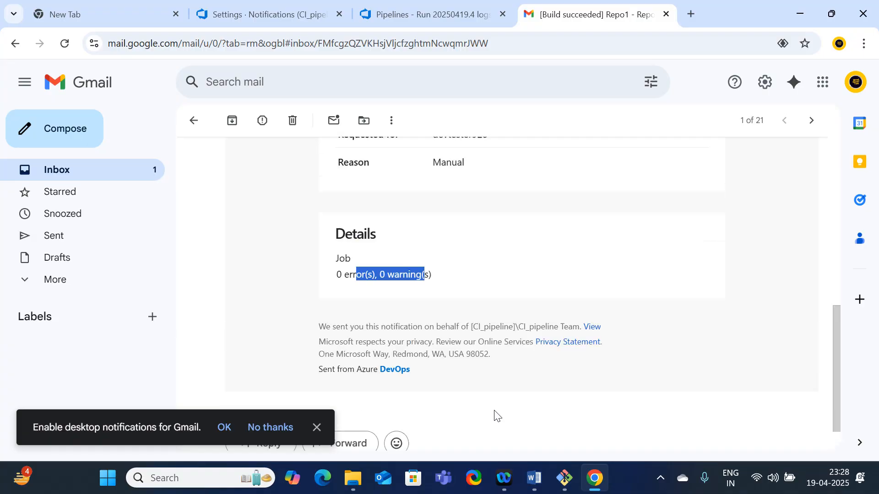
pyautogui.scroll(4, 458, 398)
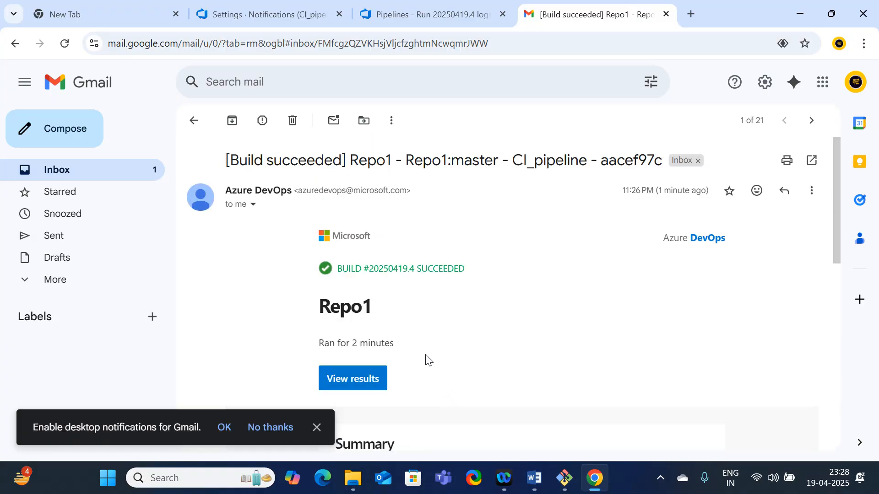
pyautogui.click(192, 121)
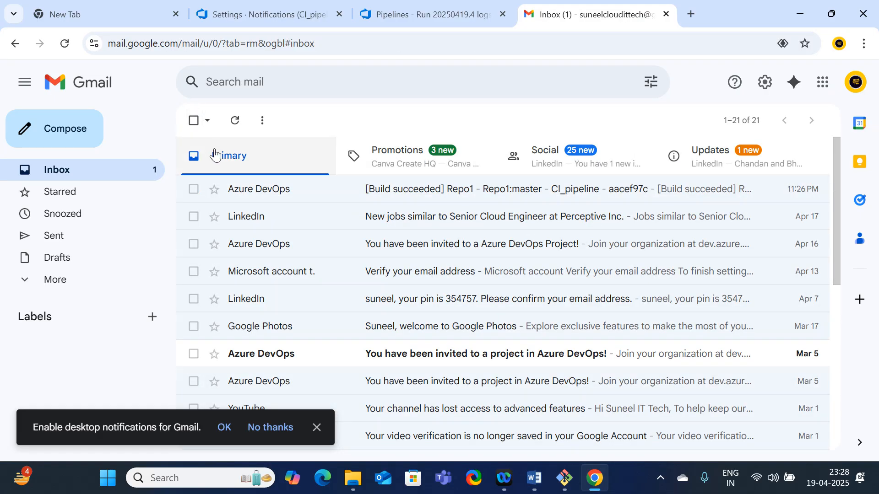